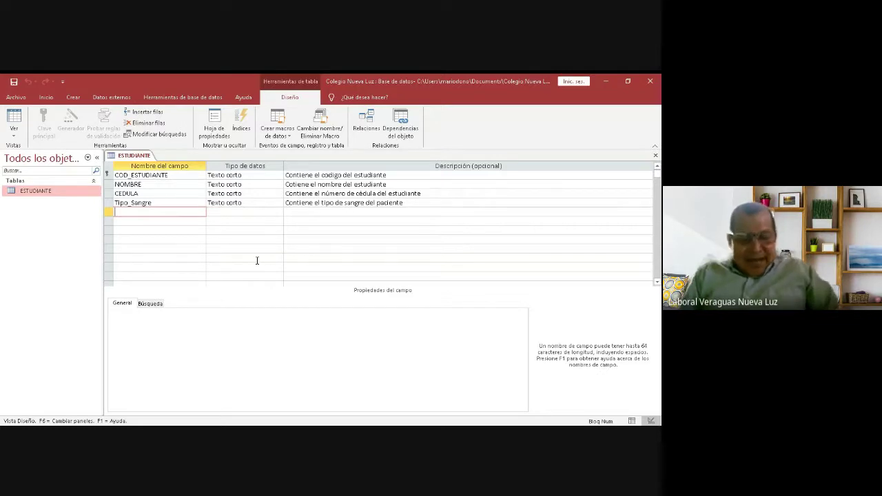
# Step: Add a fifth field named EDAD with the Número data type
pyautogui.write('e')
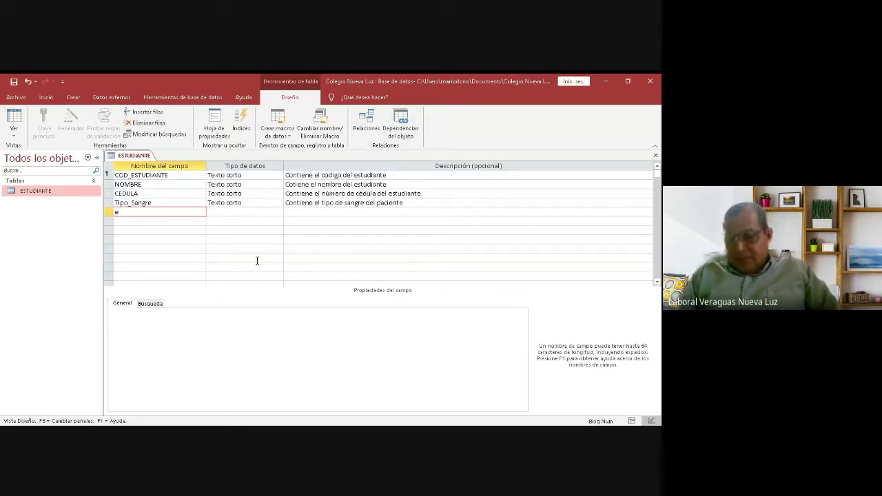
pyautogui.press('capslock')
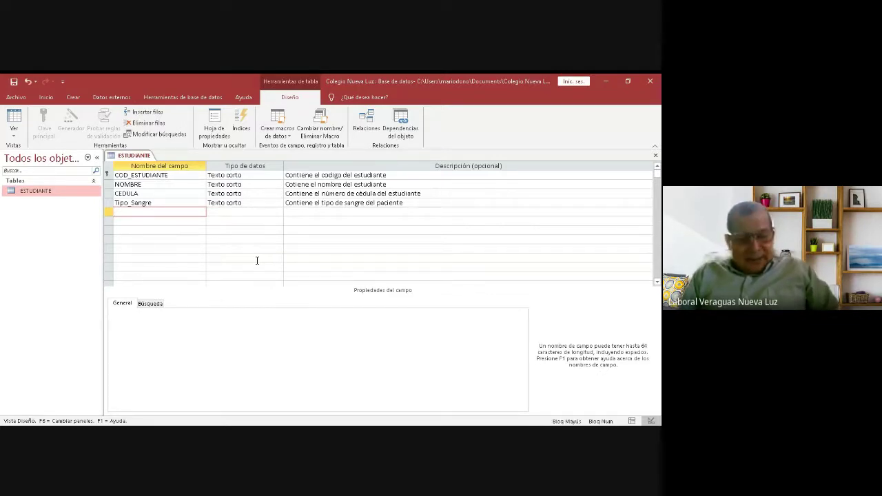
pyautogui.write('EDAD')
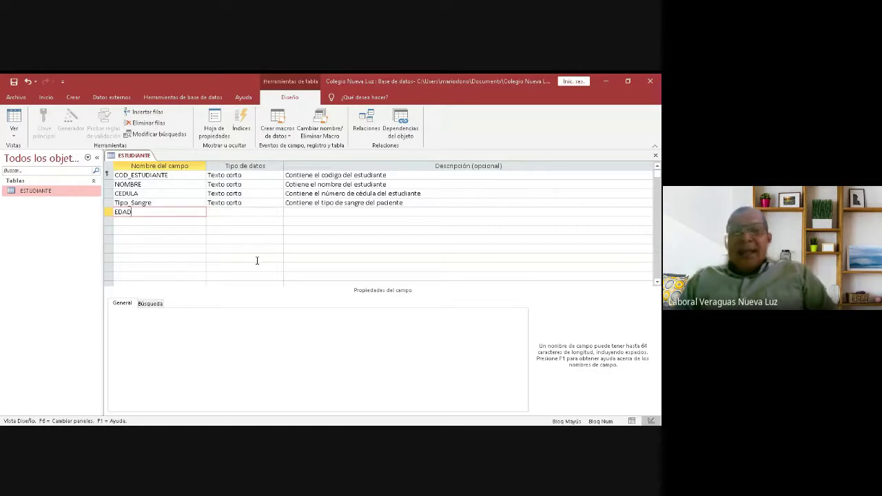
pyautogui.click(262, 213)
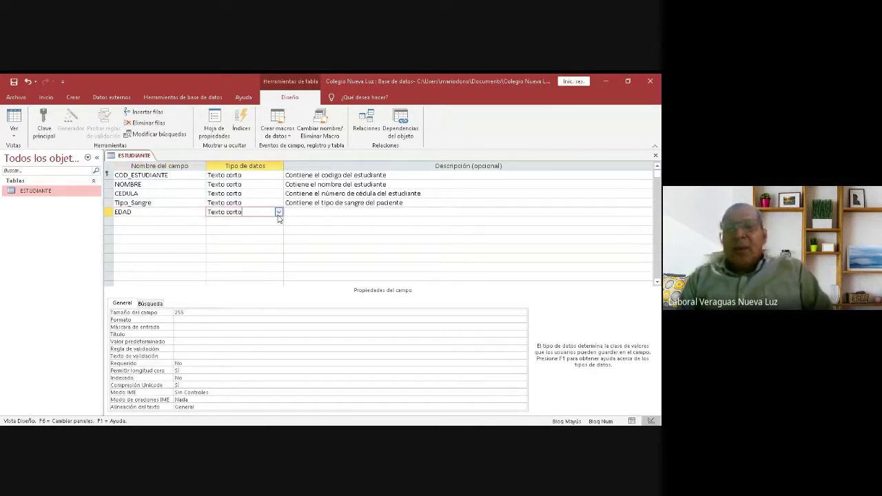
pyautogui.click(279, 214)
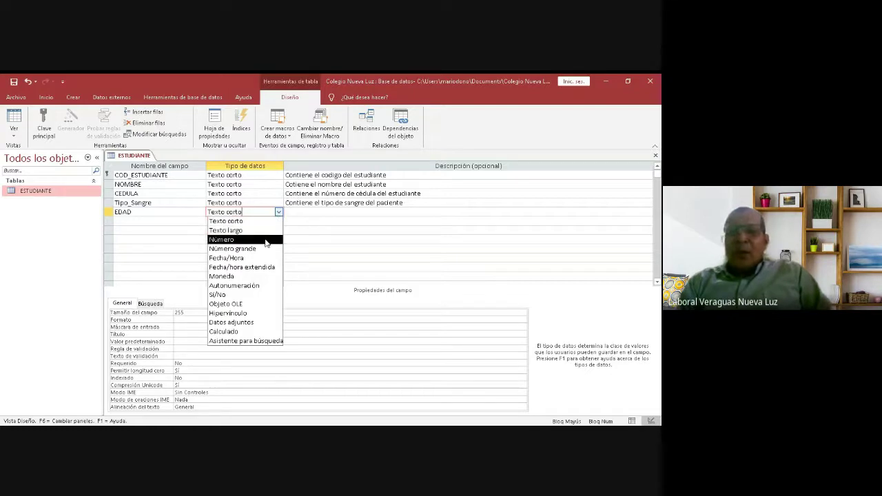
pyautogui.click(265, 240)
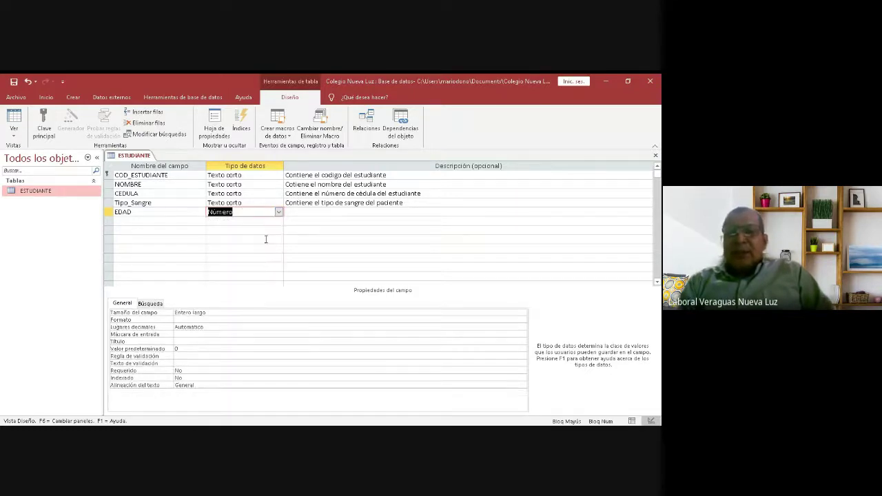
# Step: Give EDAD the description 'Contiene la edad del estudiante'
pyautogui.click(296, 210)
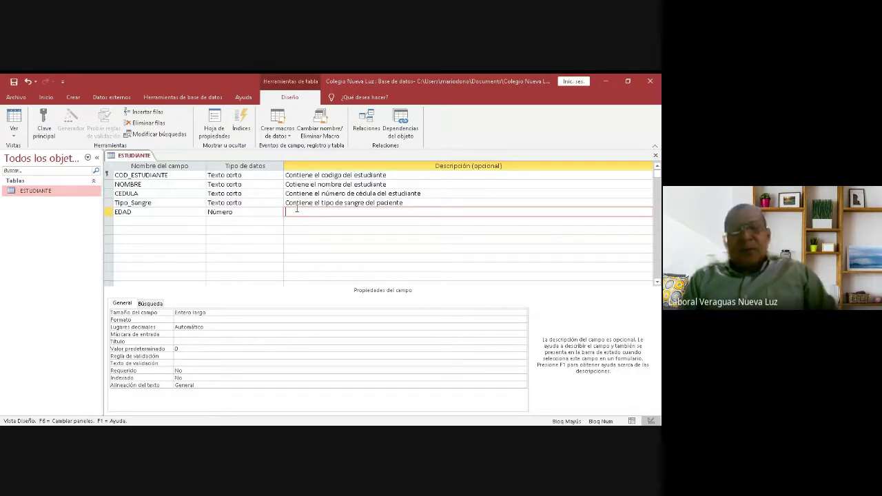
pyautogui.write('Co')
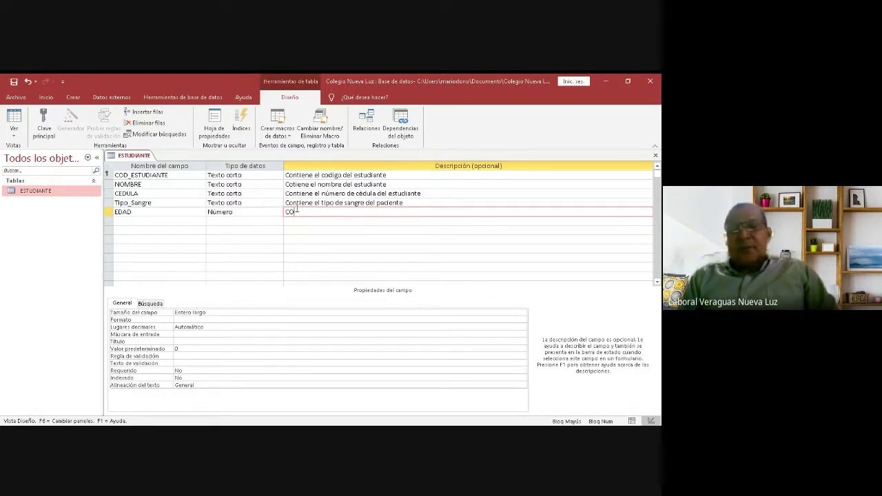
pyautogui.press('BackSpace')
pyautogui.press('capslock')
pyautogui.write('ontiene la')
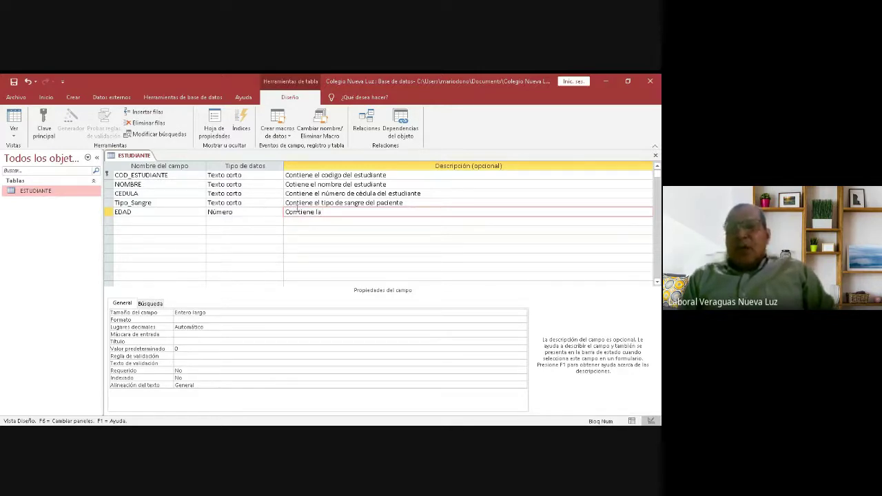
pyautogui.write(' edad del estudiante')
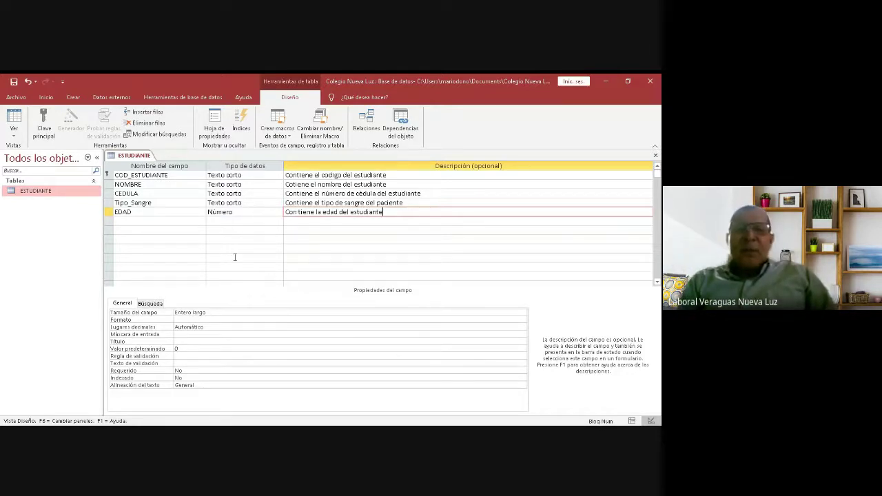
pyautogui.click(171, 222)
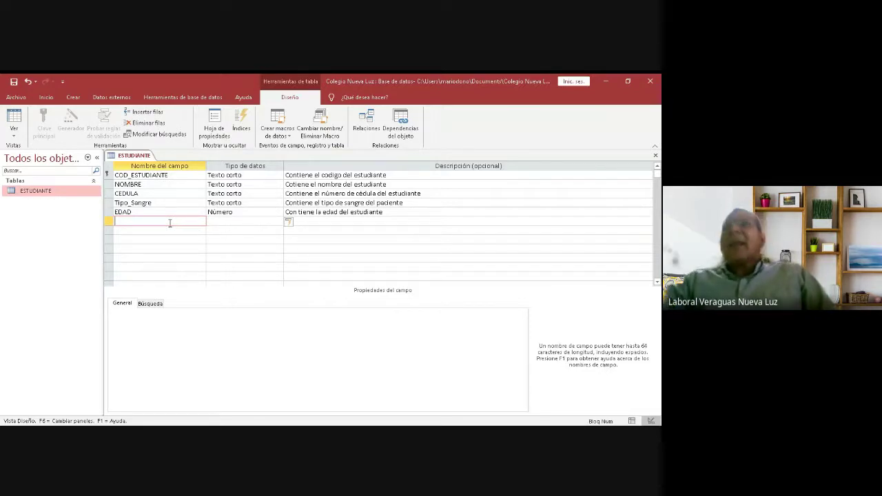
pyautogui.press('F6')
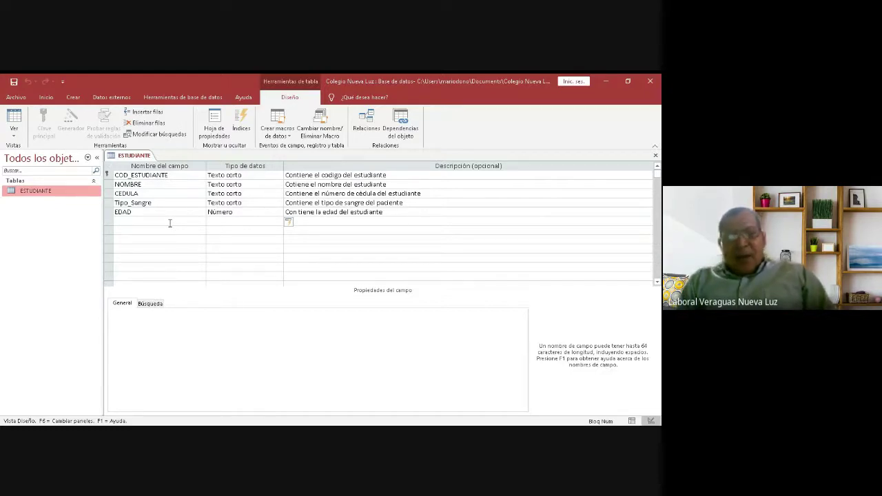
pyautogui.click(138, 221)
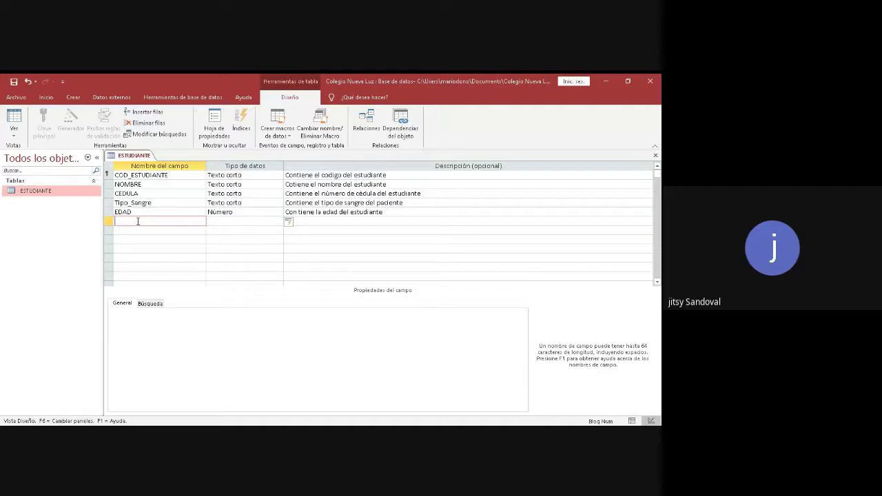
# Step: Add a sixth field named TELEFONO and show its data type options
pyautogui.write('T')
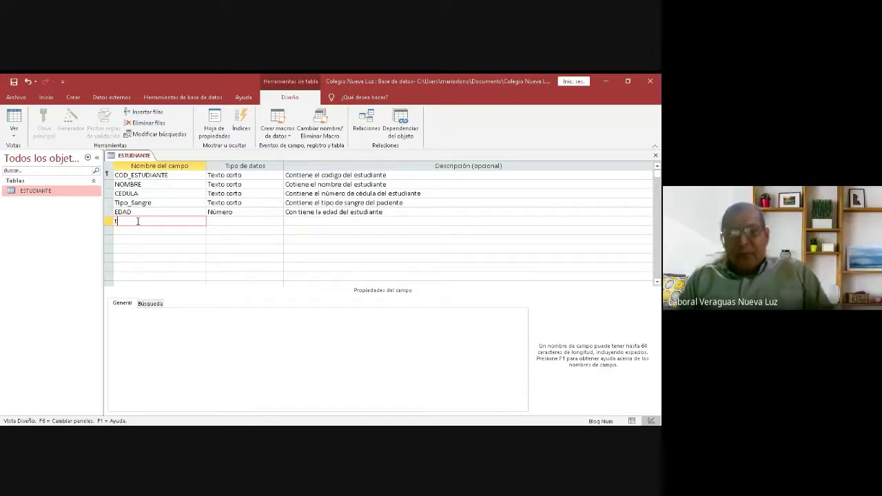
pyautogui.write('e')
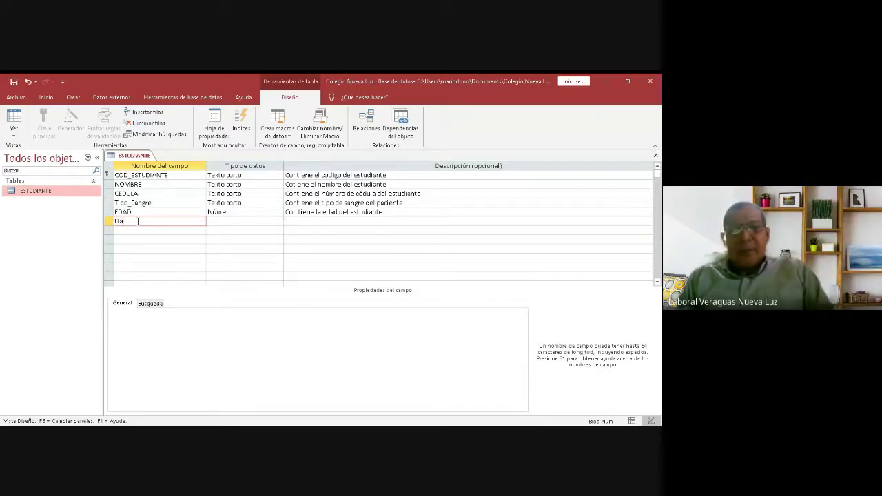
pyautogui.press('BackSpace')
pyautogui.press('BackSpace')
pyautogui.press('capslock')
pyautogui.write('TELEFON')
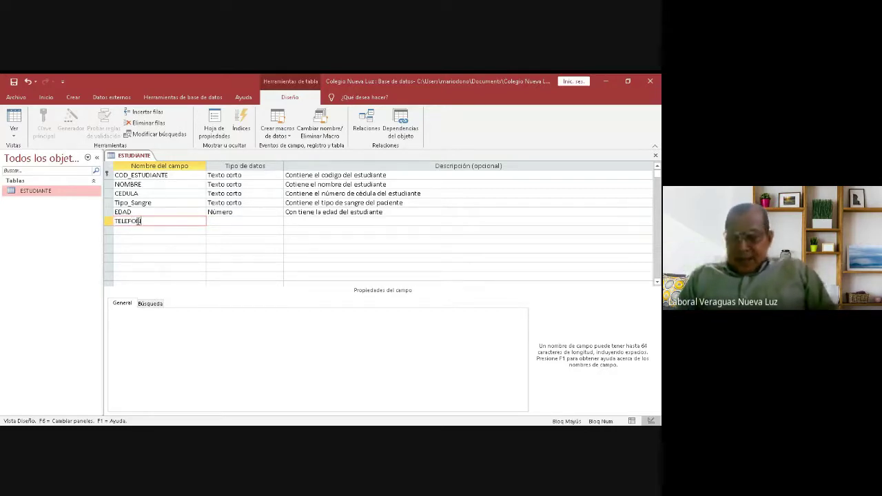
pyautogui.write('O')
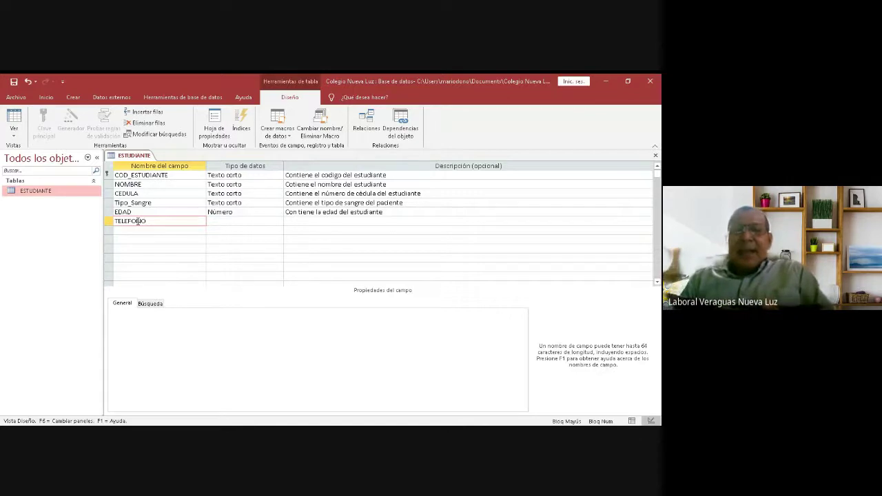
pyautogui.click(231, 221)
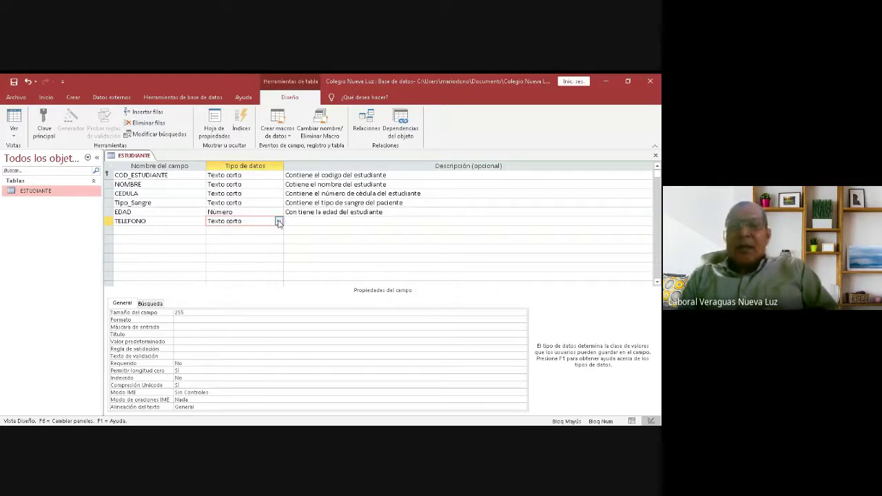
pyautogui.click(278, 222)
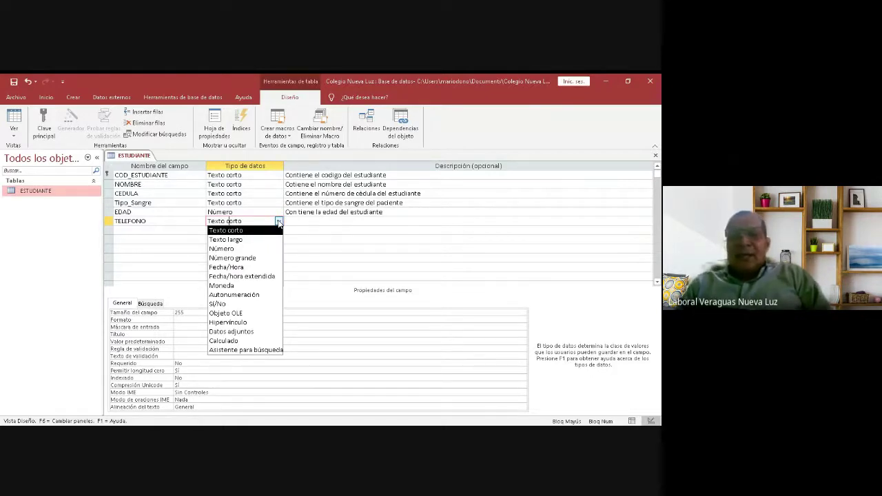
# Step: Keep TELEFONO as Texto corto and set its field size to 10
pyautogui.click(271, 233)
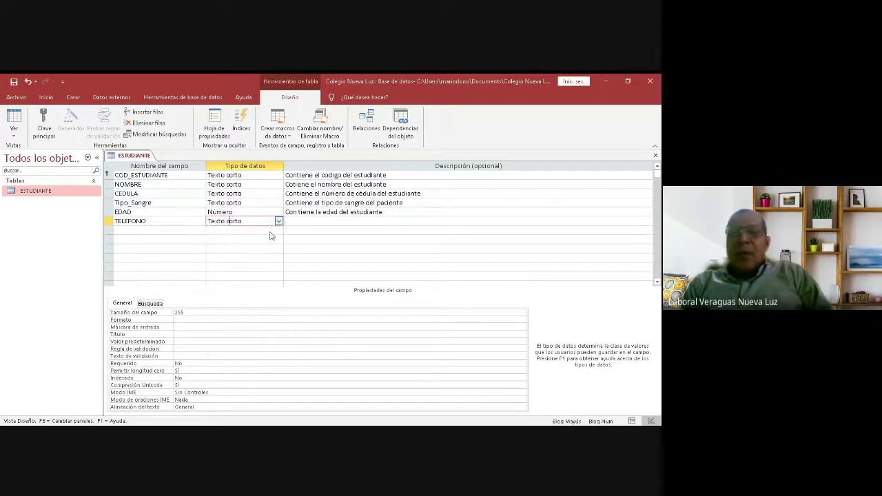
pyautogui.click(206, 311)
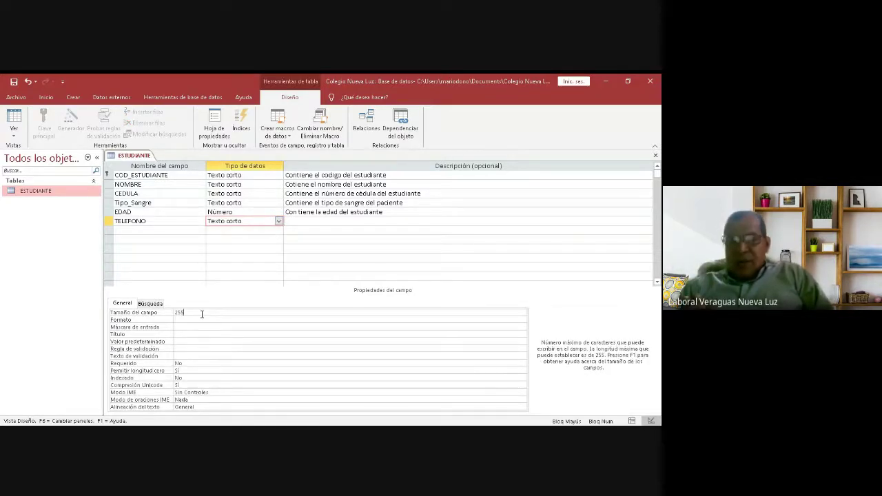
pyautogui.press('BackSpace')
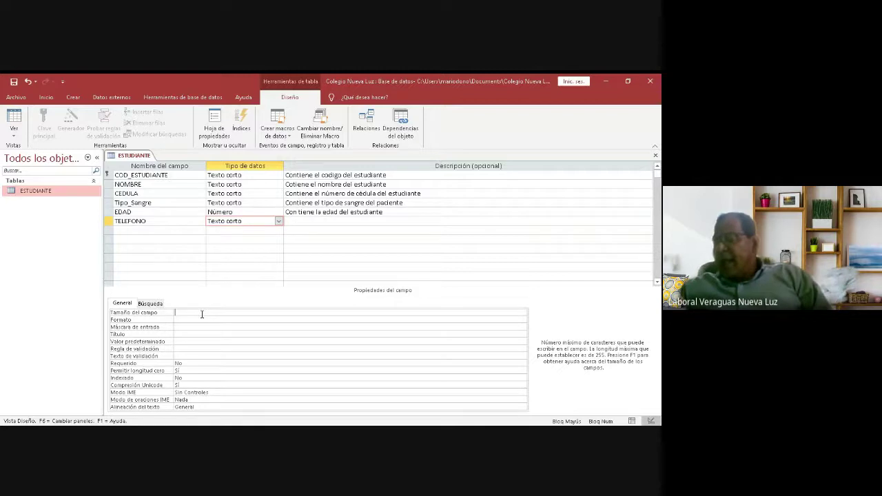
pyautogui.write('10')
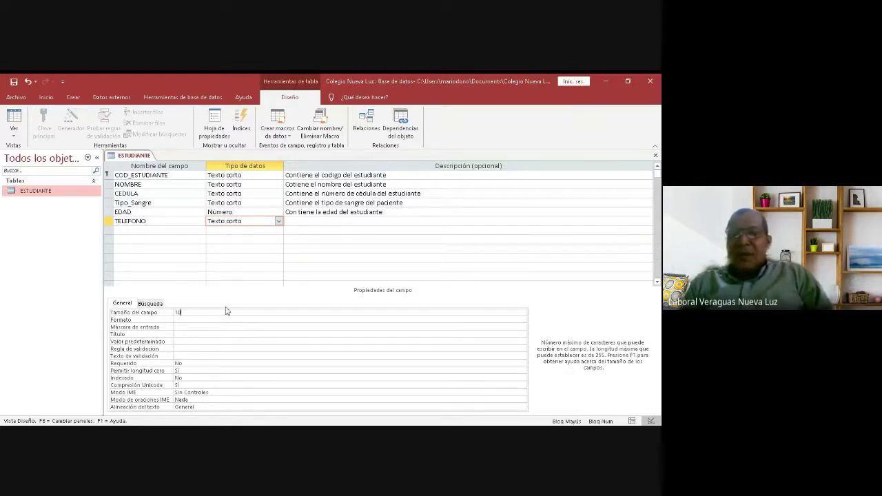
# Step: Describe TELEFONO as 'Contiene el numero telefonico del estudiante'
pyautogui.click(305, 221)
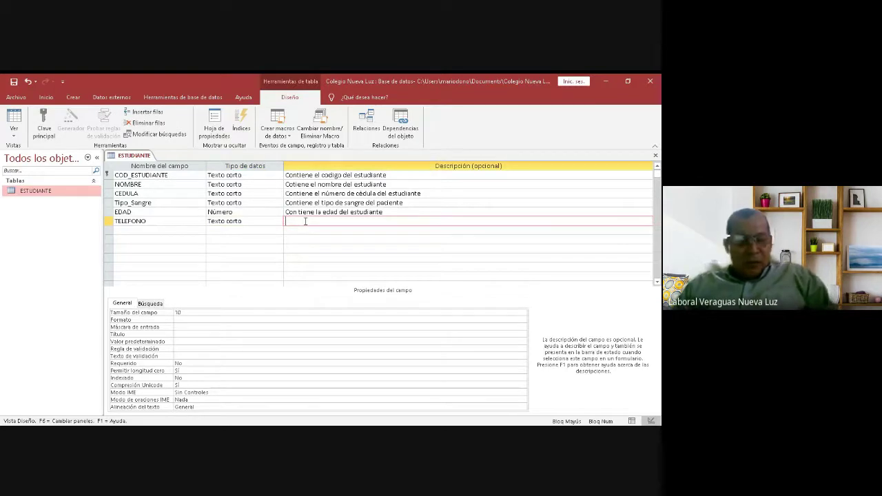
pyautogui.write('CONTIENE')
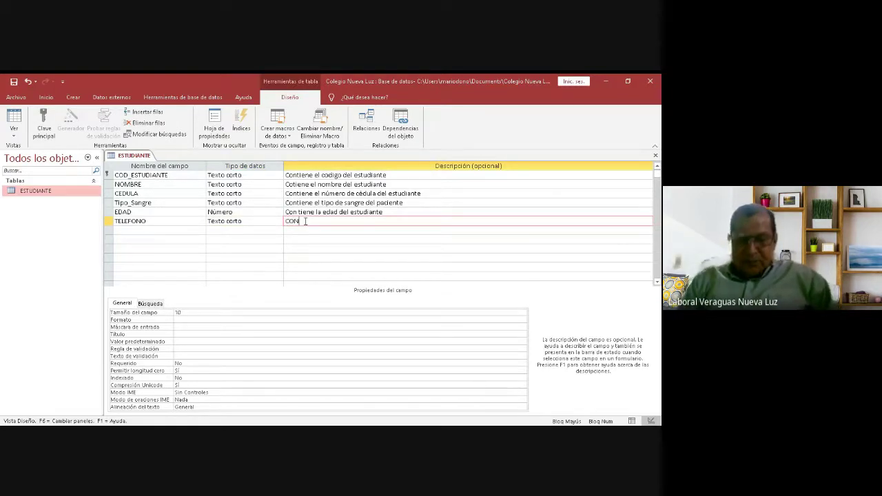
pyautogui.press('BackSpace')
pyautogui.press('BackSpace')
pyautogui.press('BackSpace')
pyautogui.press('BackSpace')
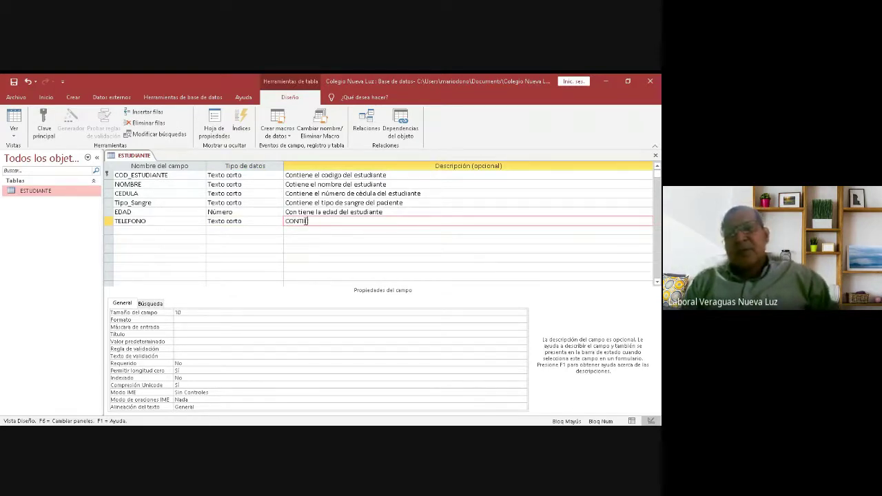
pyautogui.press('BackSpace')
pyautogui.press('BackSpace')
pyautogui.press('BackSpace')
pyautogui.press('capslock')
pyautogui.press('BackSpace')
pyautogui.write('Contiene el ')
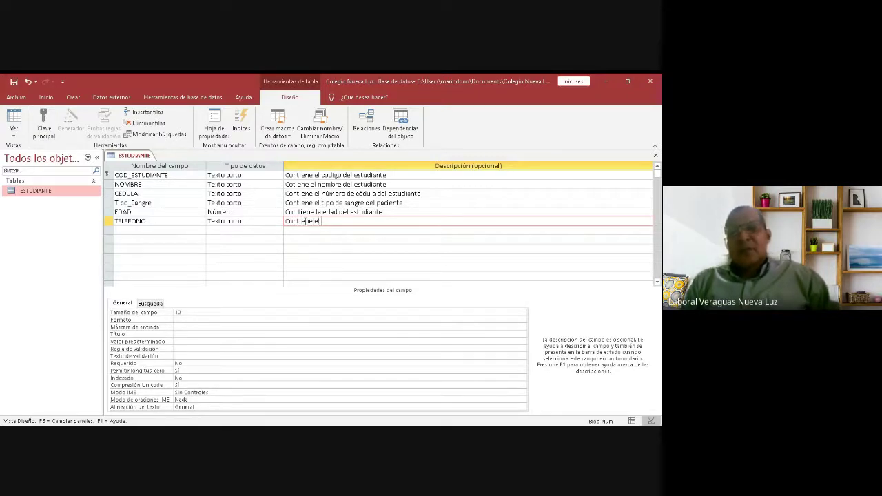
pyautogui.write('numerp t')
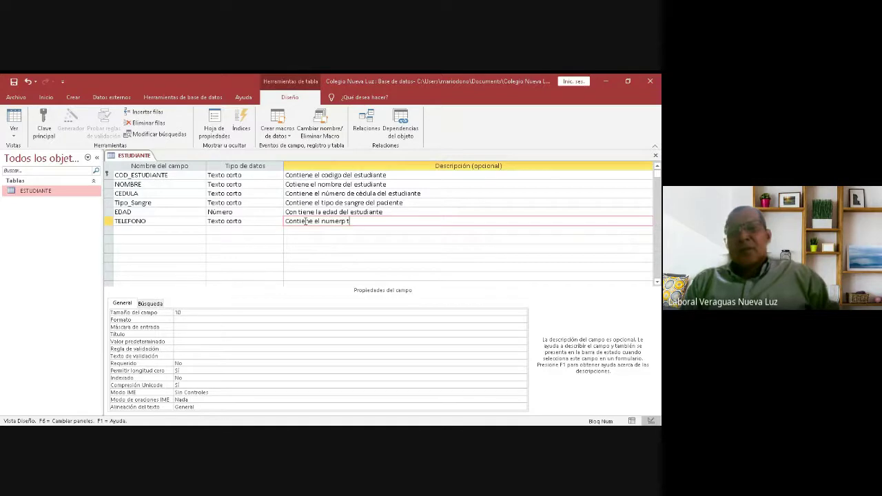
pyautogui.press('BackSpace')
pyautogui.press('BackSpace')
pyautogui.press('BackSpace')
pyautogui.write('o ')
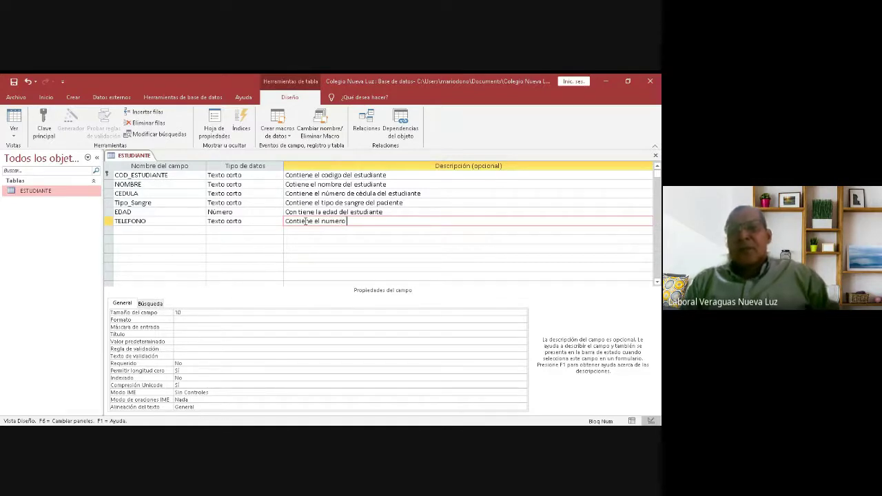
pyautogui.write('telefonico')
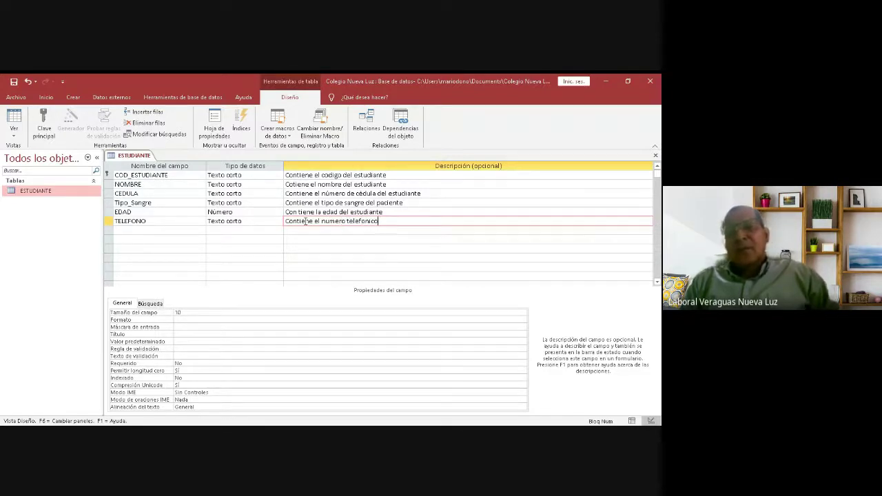
pyautogui.write(' del estd')
pyautogui.press('BackSpace')
pyautogui.write('udiam')
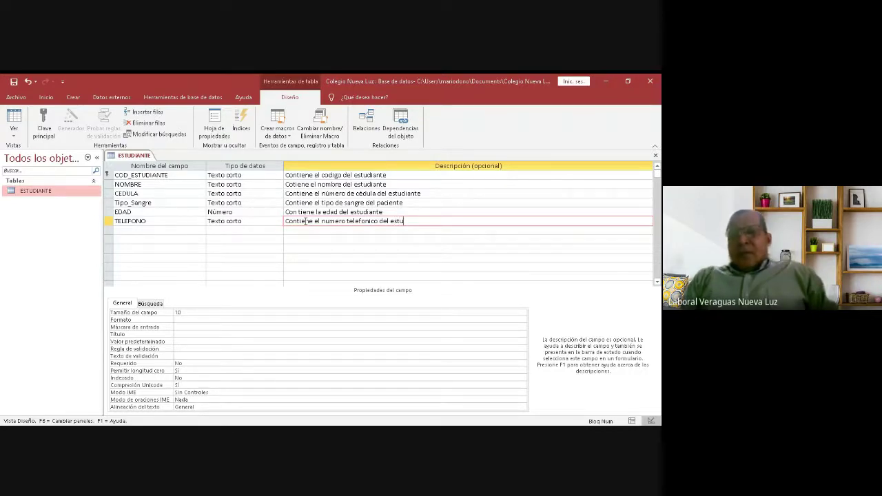
pyautogui.press('BackSpace')
pyautogui.press('BackSpace')
pyautogui.press('BackSpace')
pyautogui.write('iante')
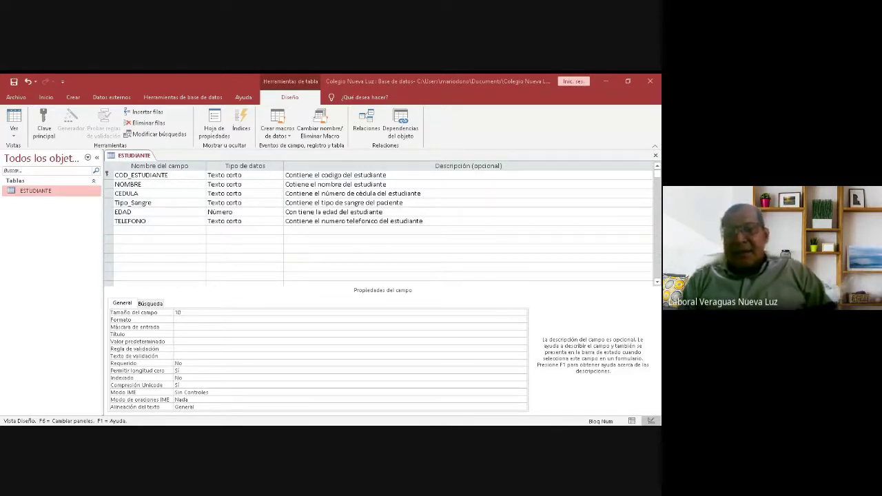
pyautogui.press('F6')
# Step: Add a seventh field named Bachiller below TELEFONO and show its data type options
pyautogui.click(163, 230)
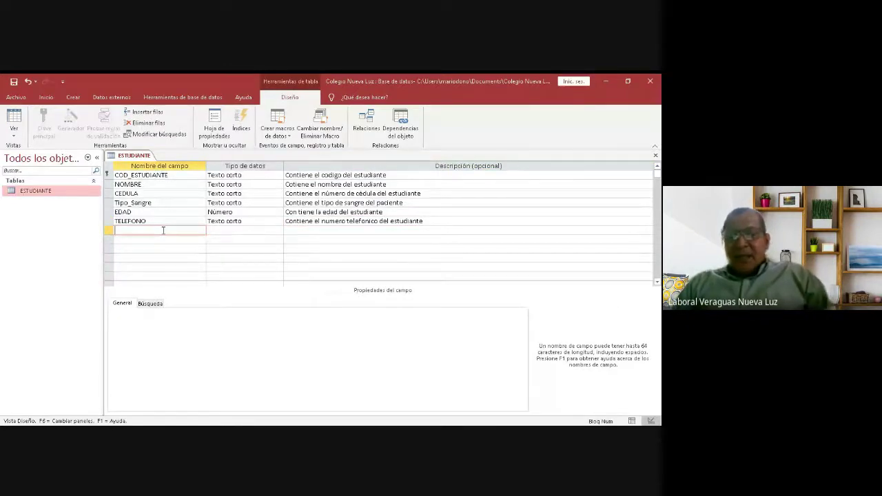
pyautogui.write('ba')
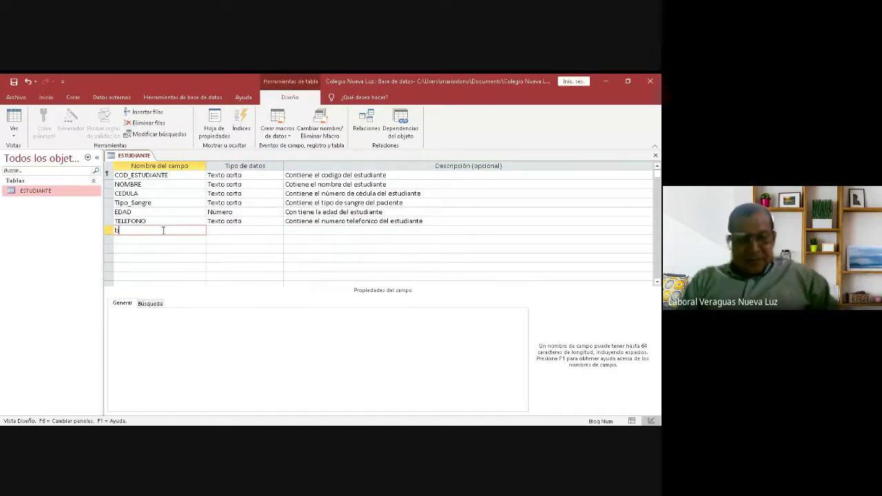
pyautogui.press('BackSpace')
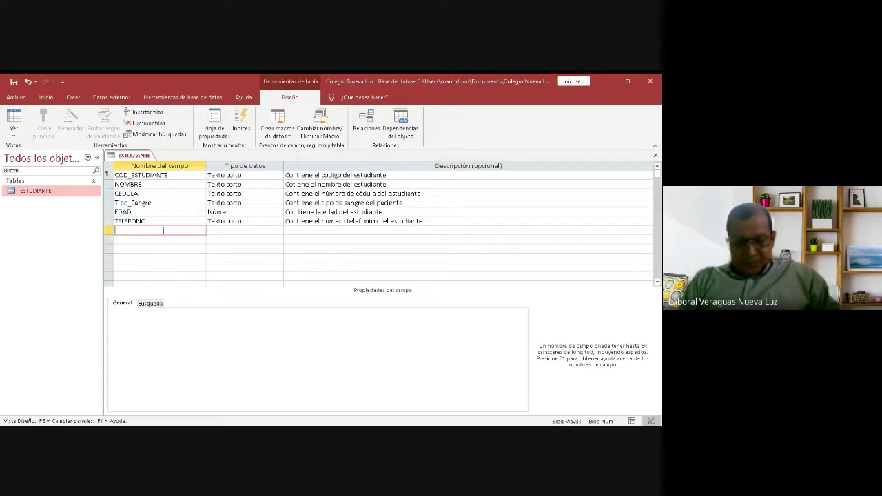
pyautogui.write('Bachiller')
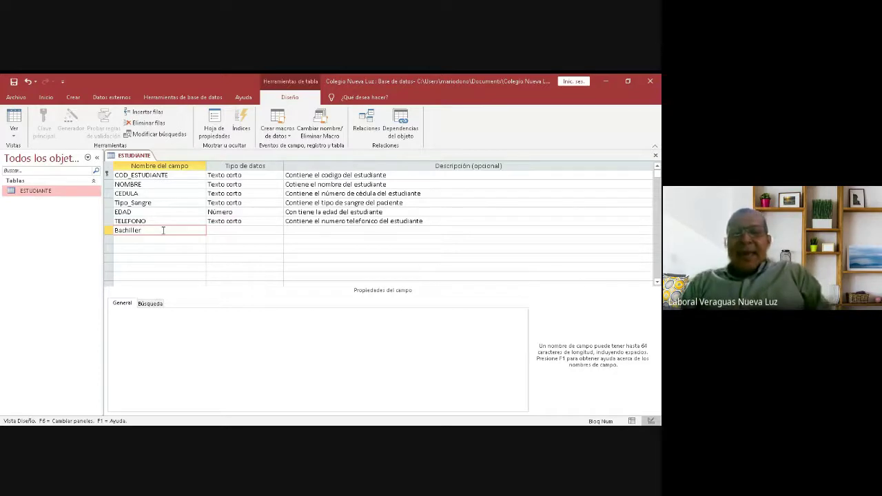
pyautogui.click(238, 231)
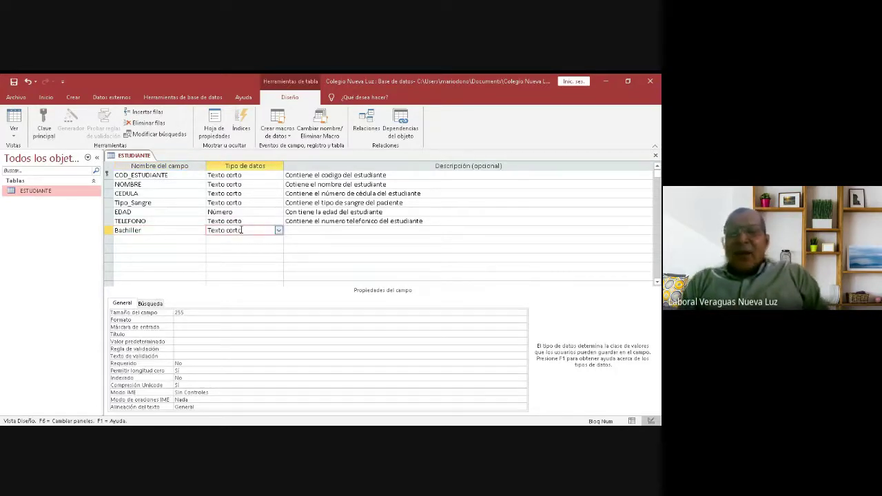
pyautogui.click(279, 232)
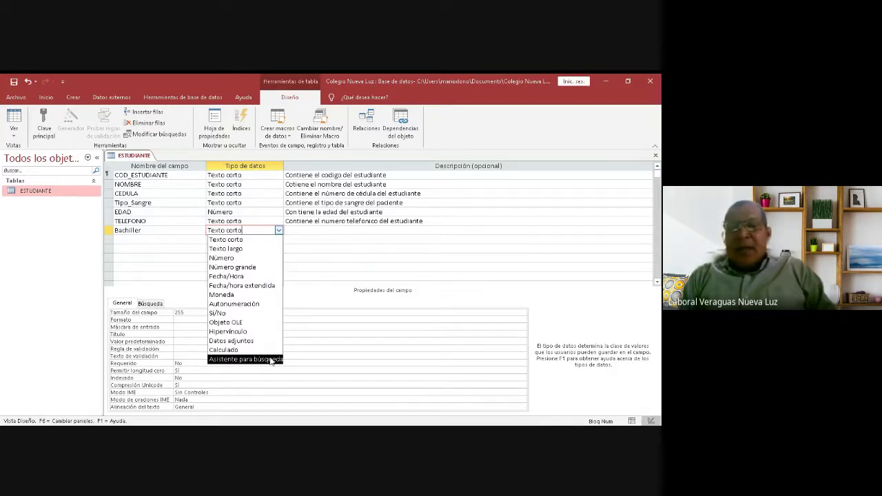
# Step: Launch the Bachiller lookup wizard with typed-in values and reach the value-entry page
pyautogui.click(271, 359)
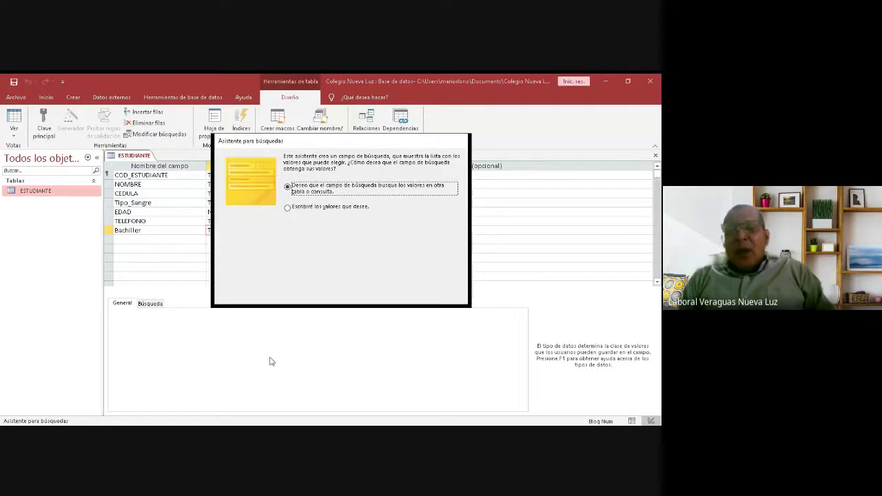
pyautogui.click(288, 208)
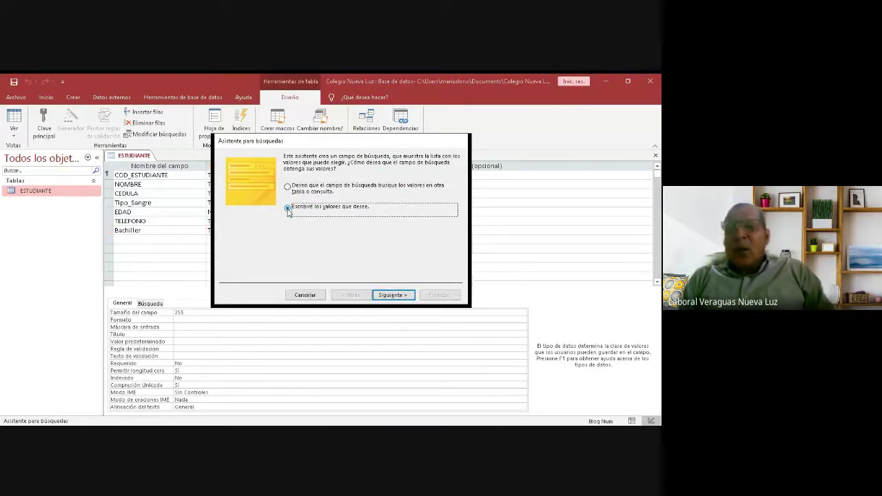
pyautogui.click(395, 295)
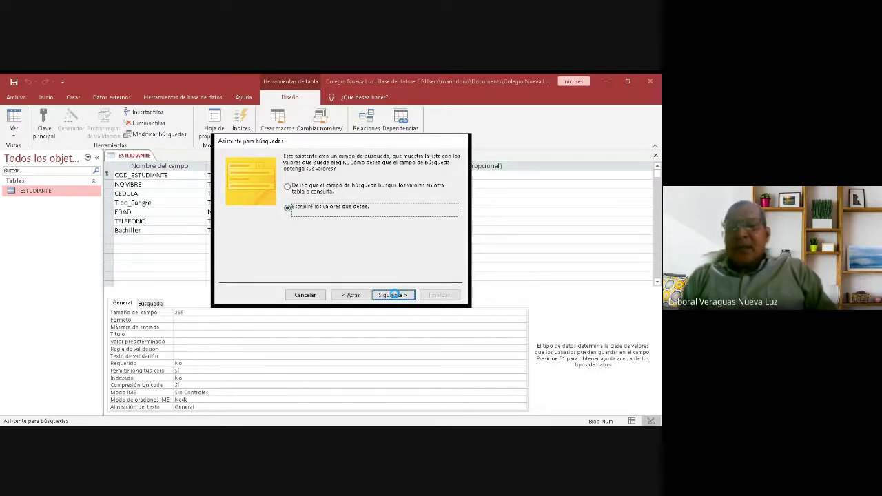
pyautogui.click(261, 223)
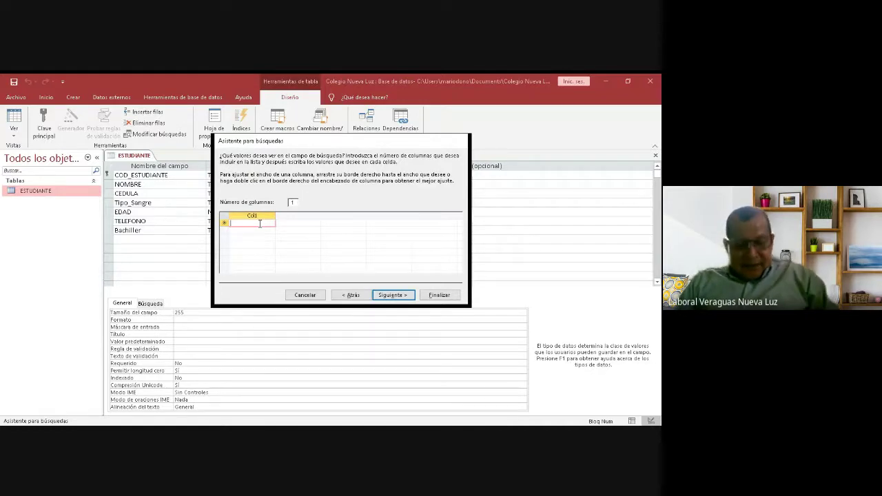
# Step: Enter lookup values BACHILLER EN CIENCIAS, EN COMERCIO, EN LETRA and EN TECNOLOGIA
pyautogui.press('capslock')
pyautogui.write('B')
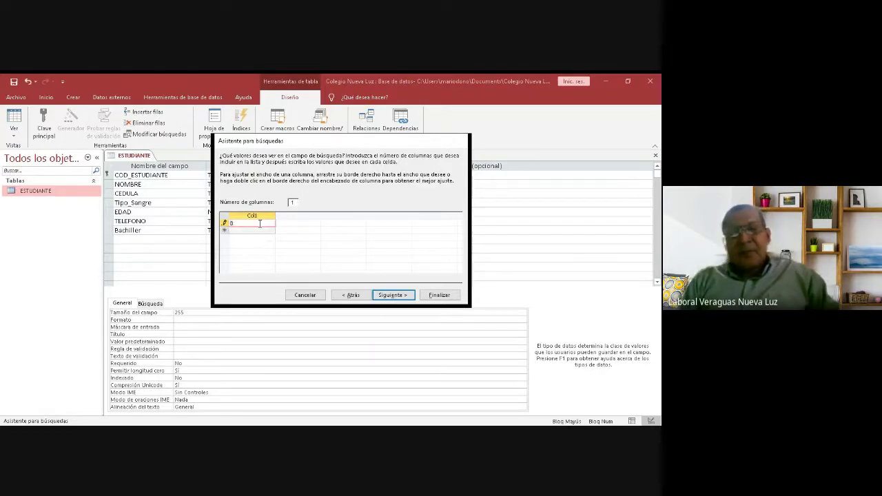
pyautogui.write('ACHI')
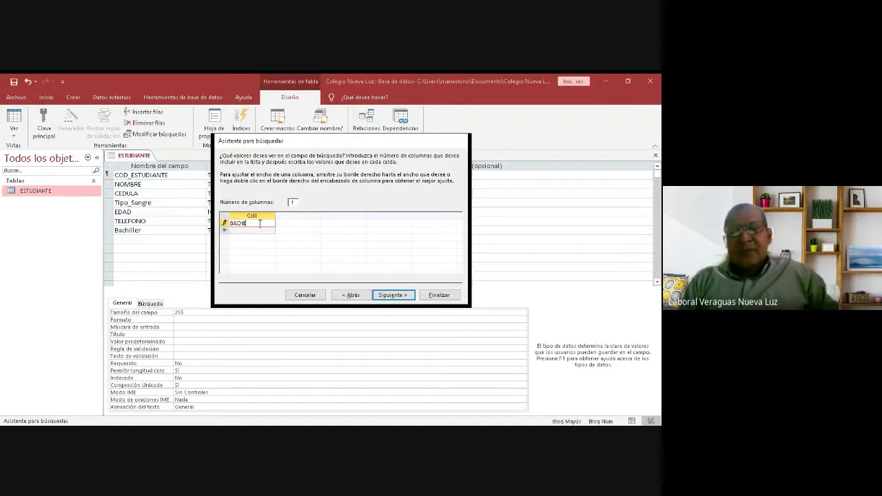
pyautogui.write('LLER EN')
pyautogui.write(' CIENCIAS')
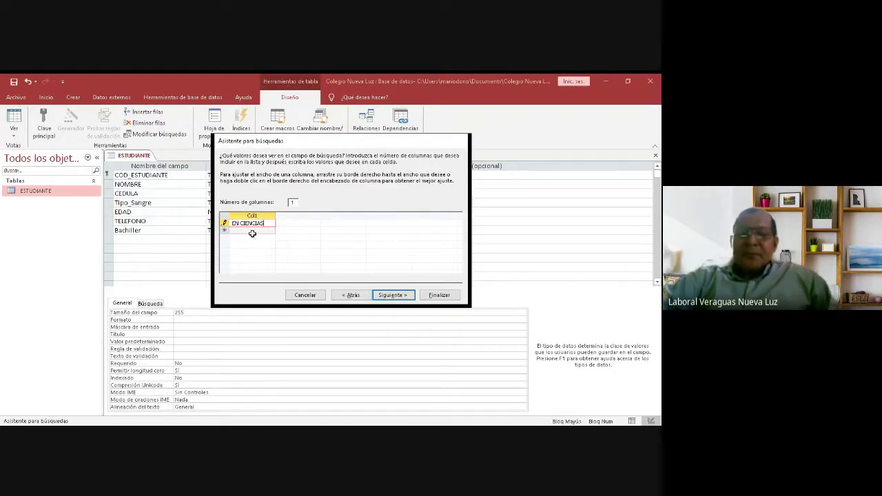
pyautogui.click(253, 233)
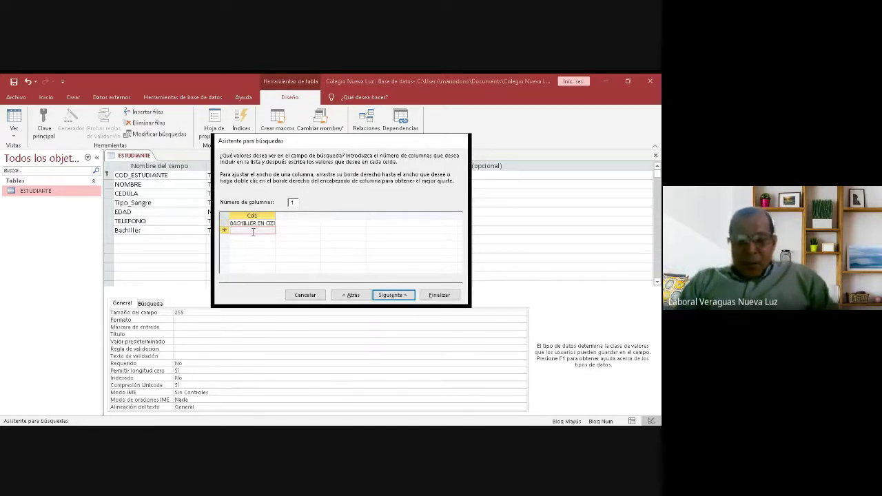
pyautogui.write('BACILL')
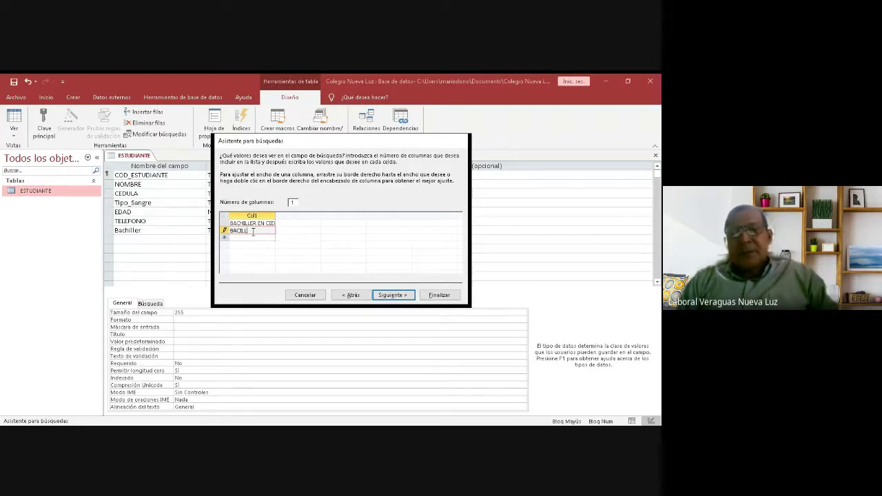
pyautogui.write('HILLER EN COMER')
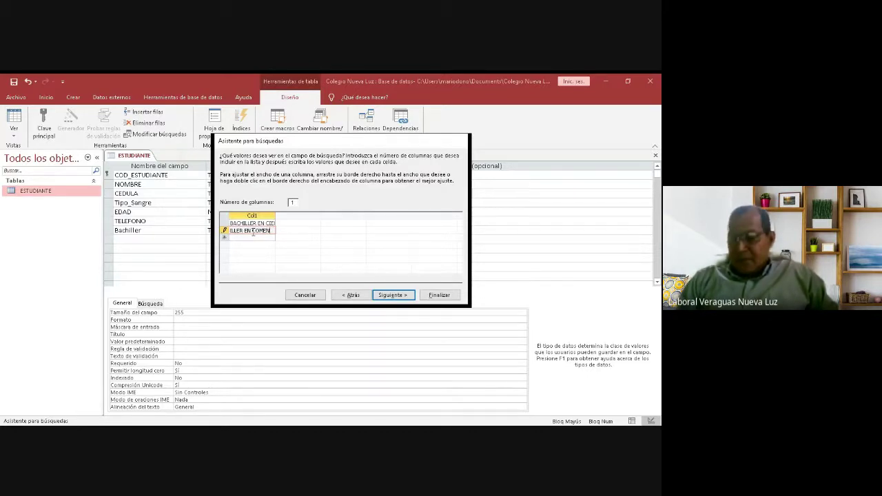
pyautogui.write('CIO')
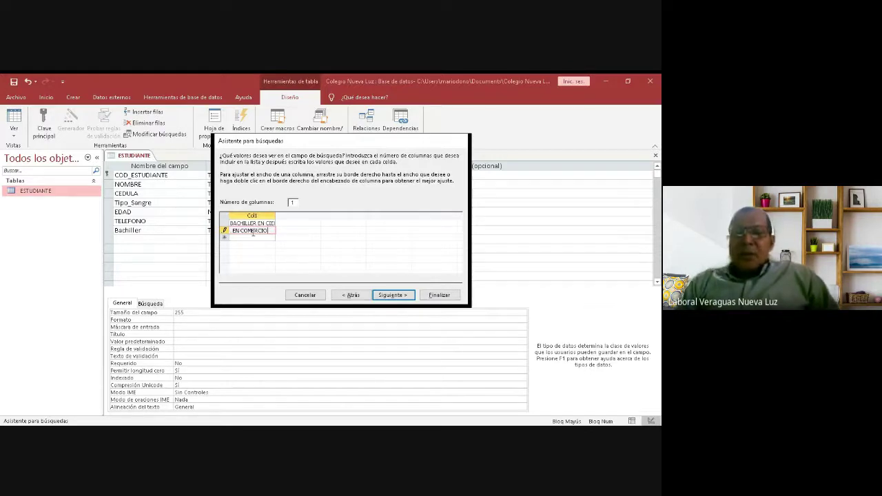
pyautogui.click(251, 237)
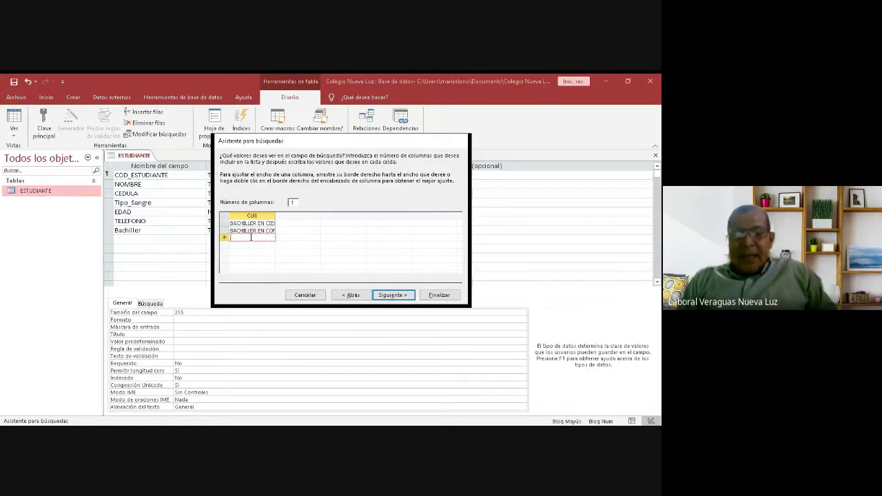
pyautogui.write('BA')
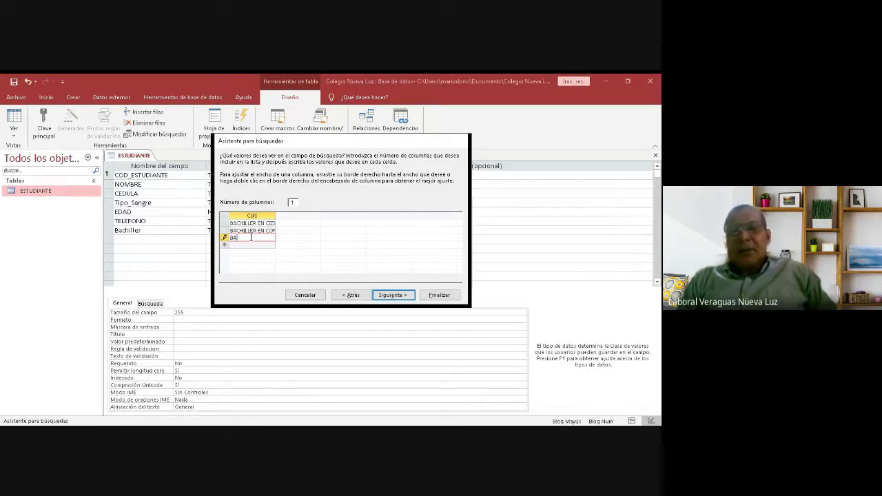
pyautogui.write('CHILLER EN LETRA')
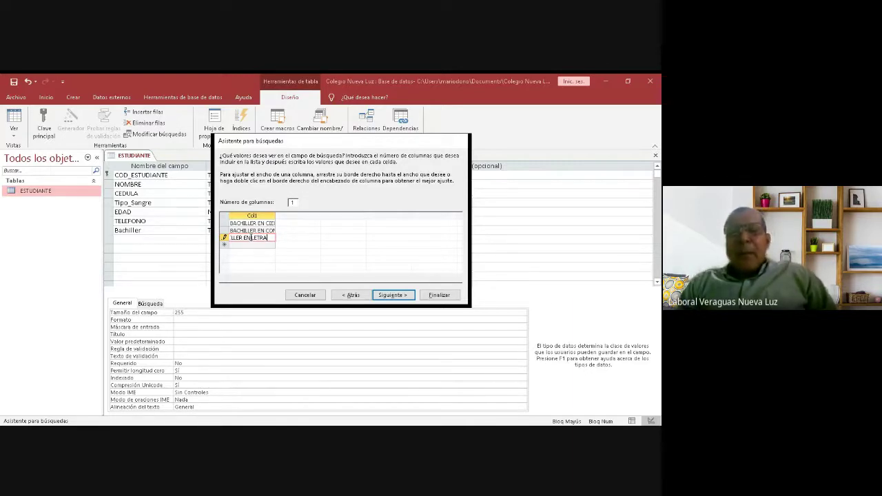
pyautogui.click(246, 245)
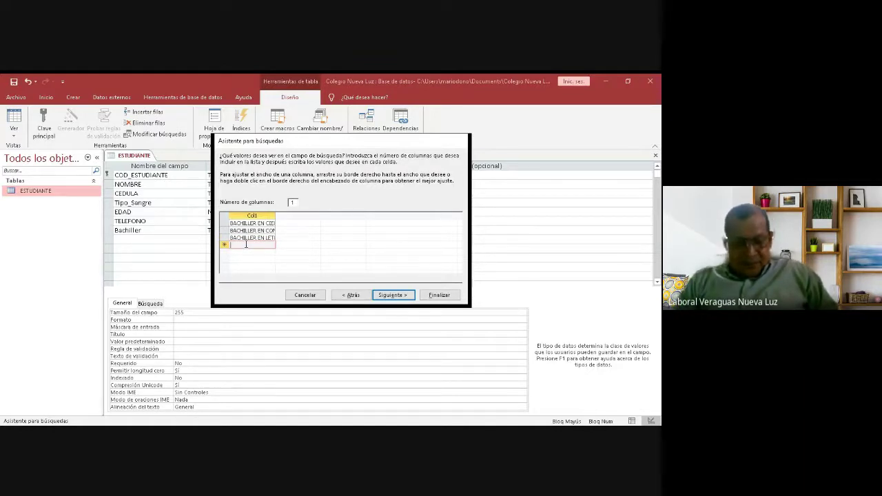
pyautogui.write('BAC')
pyautogui.write('HI')
pyautogui.write('LLER EN TEC')
pyautogui.write('NO')
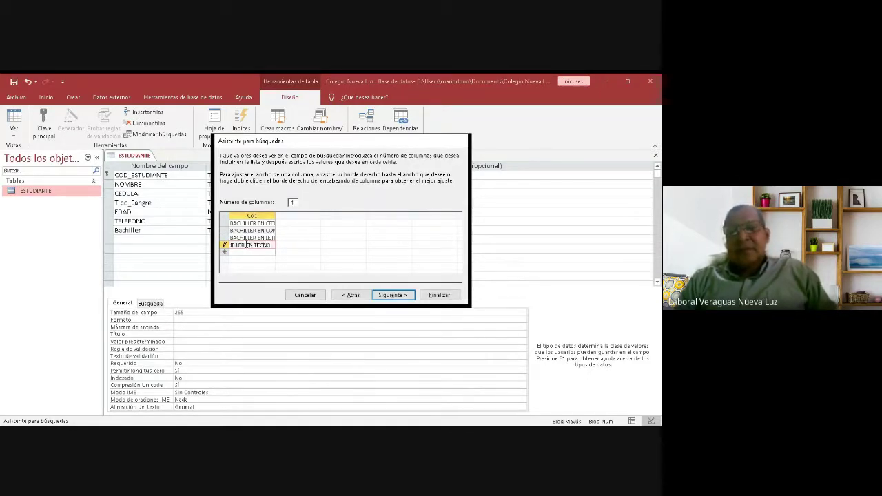
pyautogui.write('LOGIA')
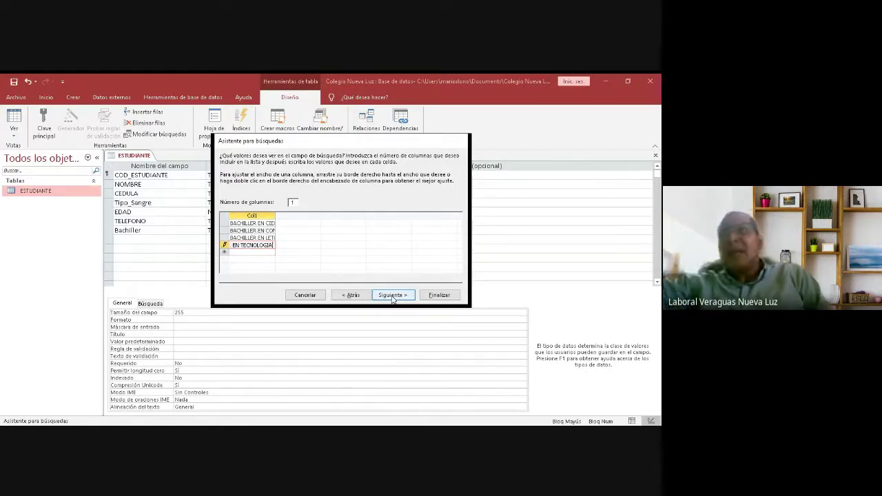
# Step: Complete the lookup wizard to create the Bachiller lookup field
pyautogui.click(393, 295)
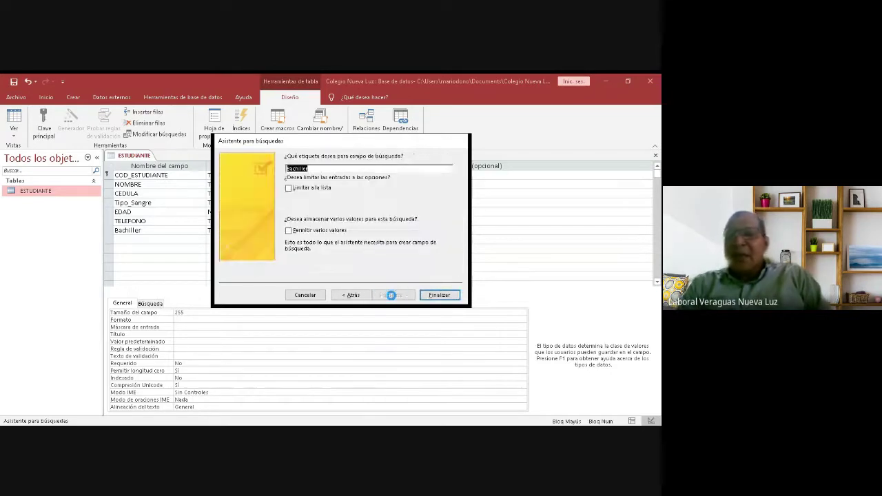
pyautogui.click(436, 296)
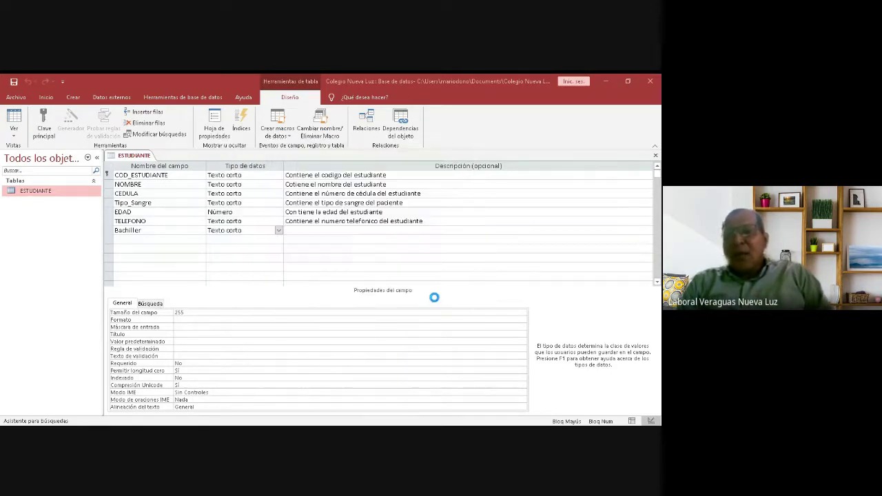
pyautogui.click(337, 239)
# Step: Describe Bachiller as 'Contiene el bachillerato que estudia'
pyautogui.click(328, 233)
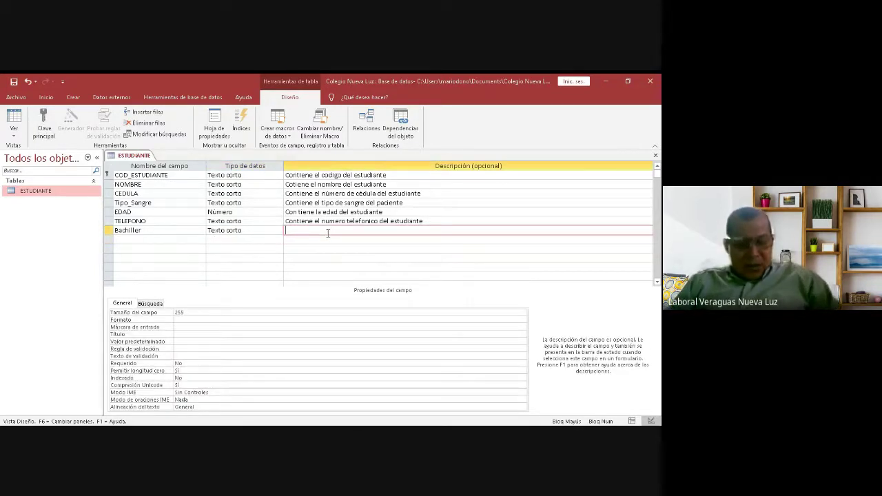
pyautogui.write('C')
pyautogui.press('capslock')
pyautogui.write('ontiene el bachillerato que estud')
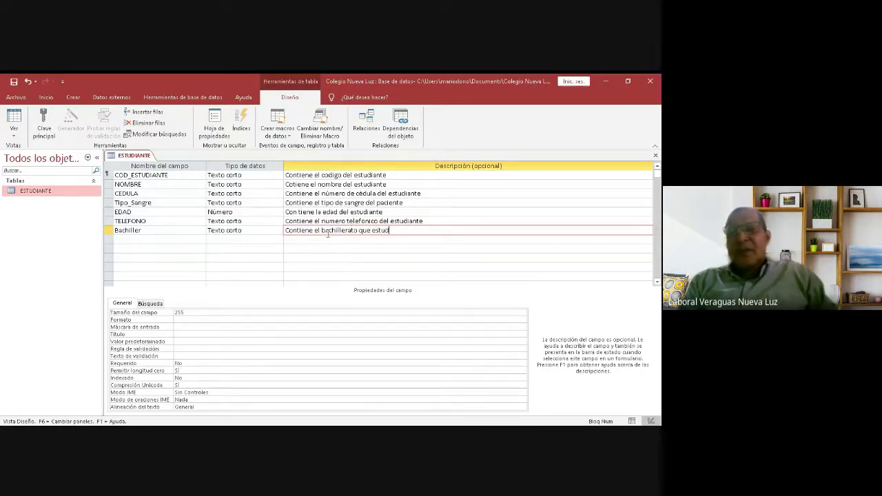
pyautogui.write('ia ')
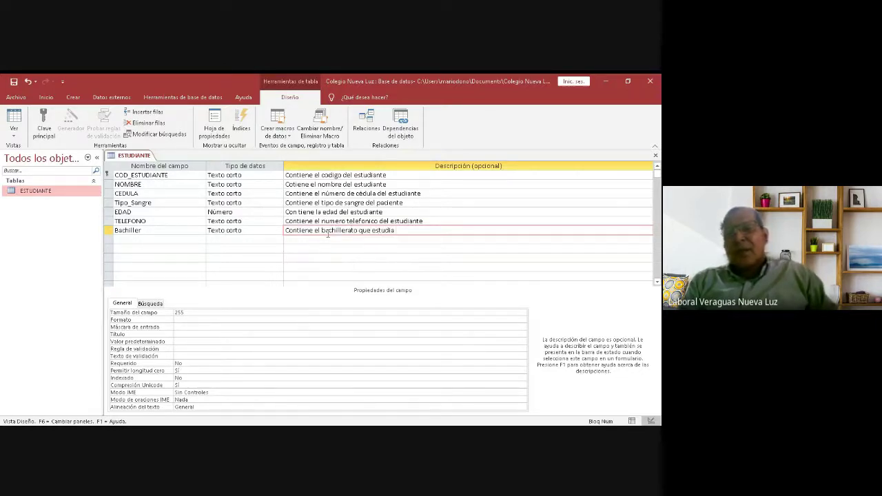
pyautogui.write('el')
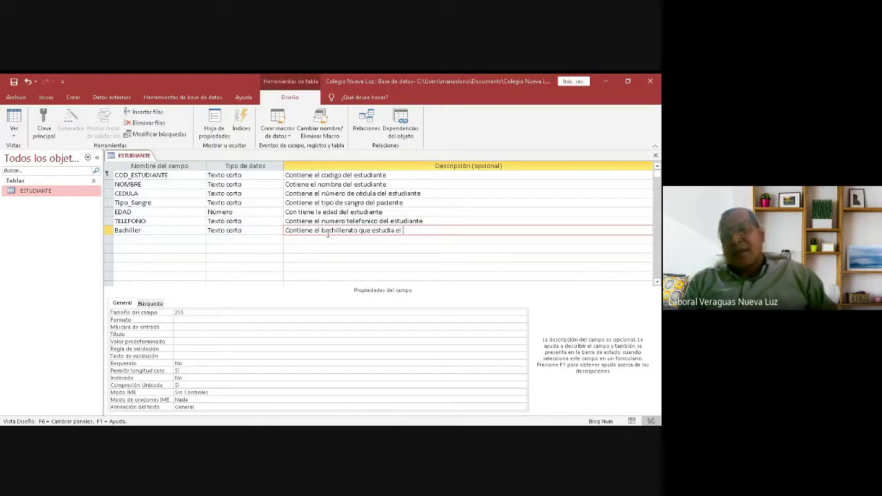
pyautogui.press('BackSpace')
pyautogui.press('BackSpace')
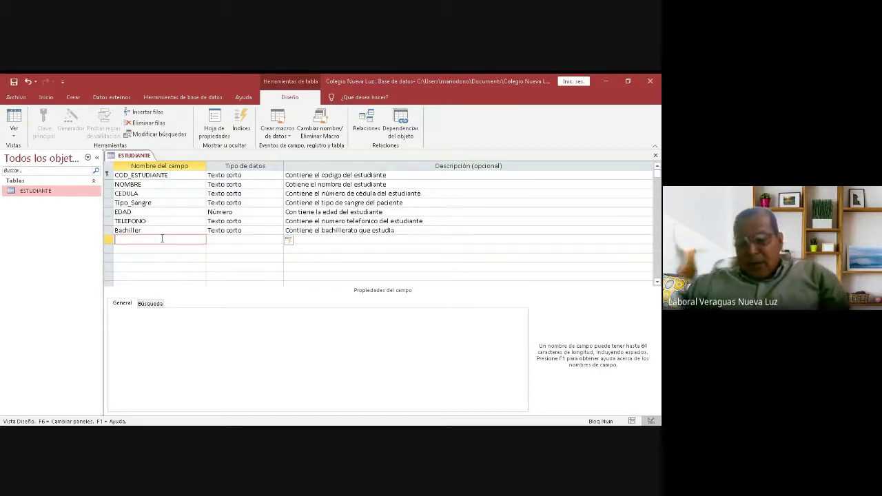
# Step: Add an eighth field named Residencia with the Texto corto data type
pyautogui.write('rec')
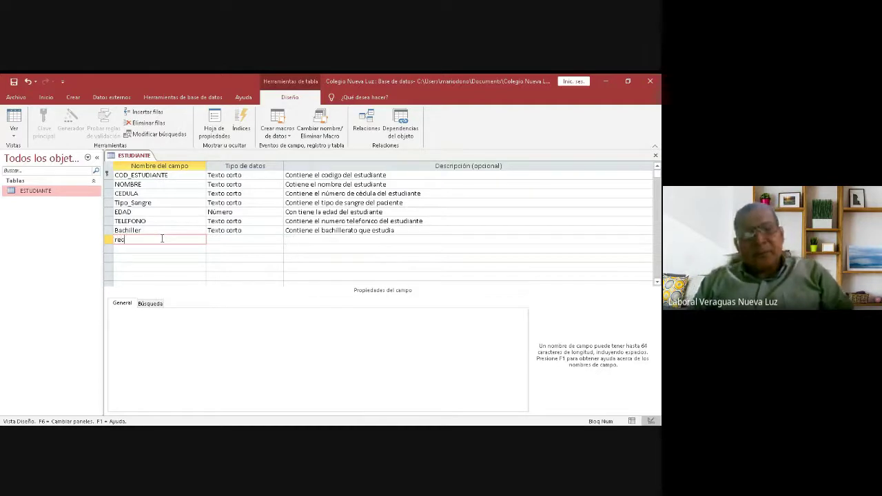
pyautogui.press('BackSpace')
pyautogui.press('BackSpace')
pyautogui.press('BackSpace')
pyautogui.press('capslock')
pyautogui.write('R')
pyautogui.press('capslock')
pyautogui.write('ec')
pyautogui.press('BackSpace')
pyautogui.write('sidencia')
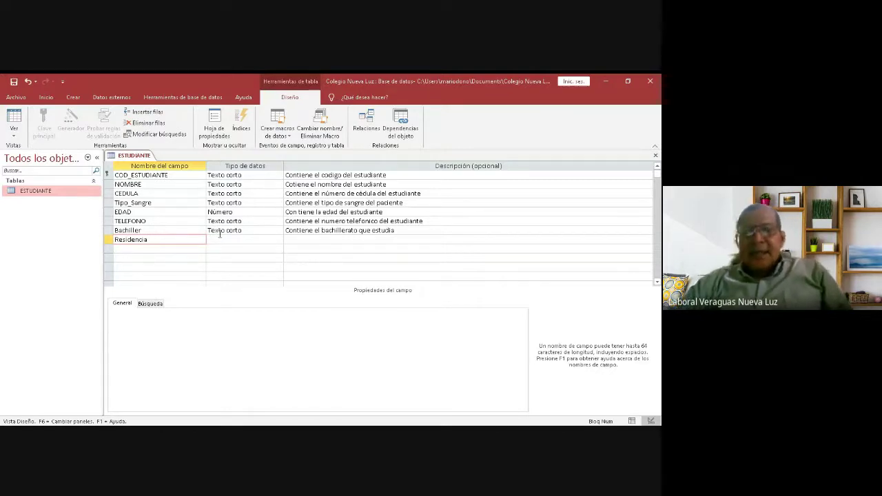
pyautogui.click(241, 240)
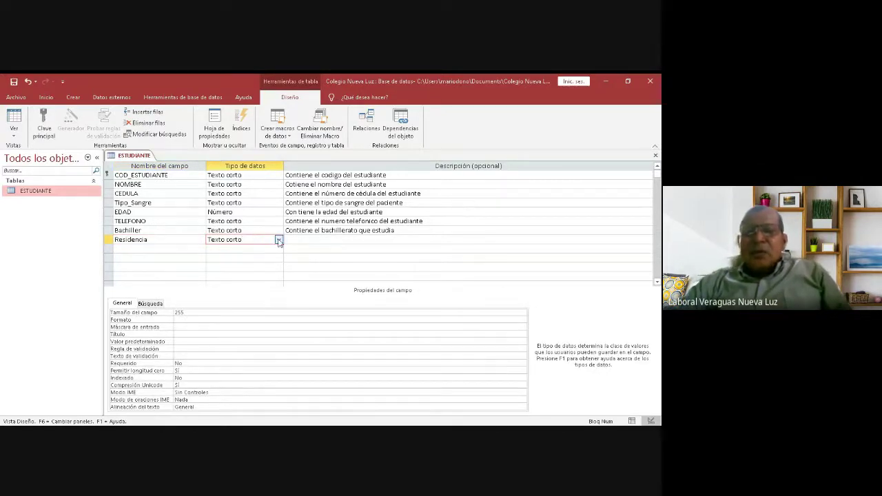
pyautogui.click(279, 240)
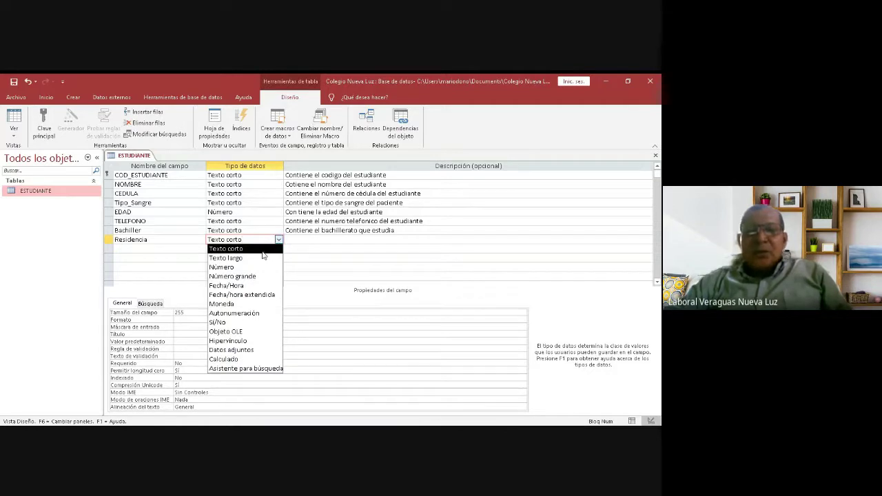
pyautogui.click(263, 254)
pyautogui.click(295, 241)
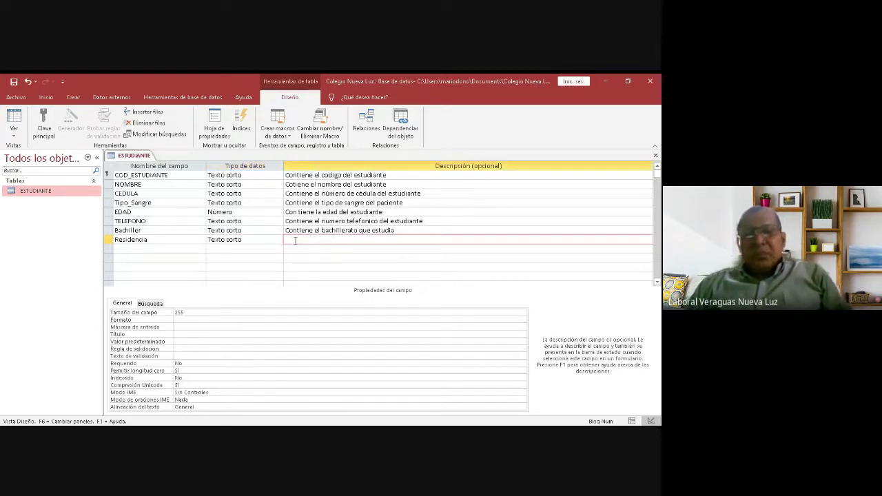
pyautogui.click(271, 240)
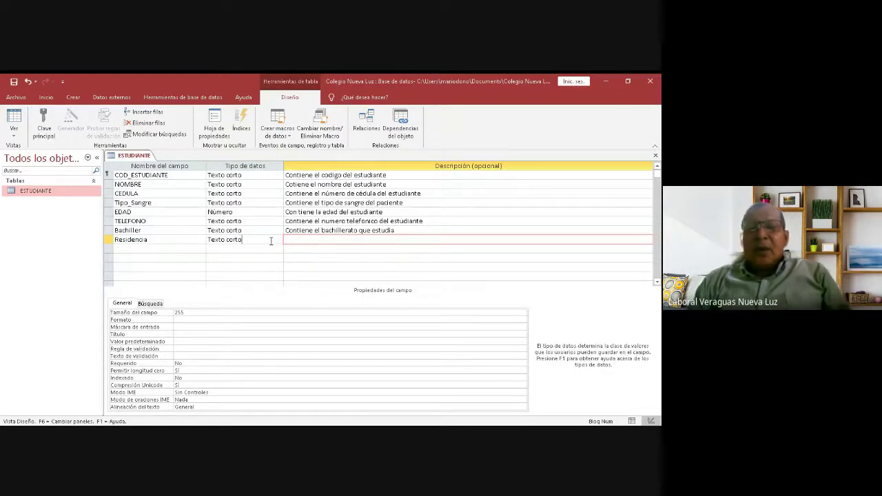
# Step: Change Residencia's field size from 255 to 50
pyautogui.click(197, 312)
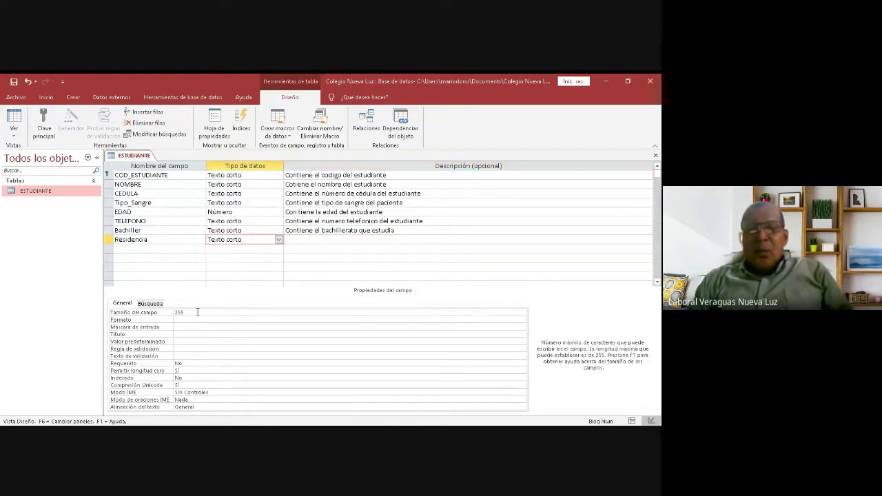
pyautogui.press('BackSpace')
pyautogui.press('BackSpace')
pyautogui.press('BackSpace')
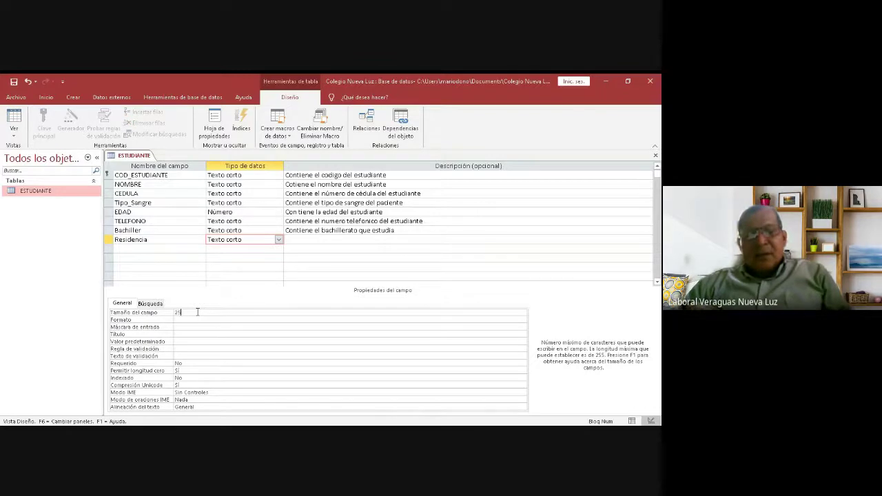
pyautogui.write('50')
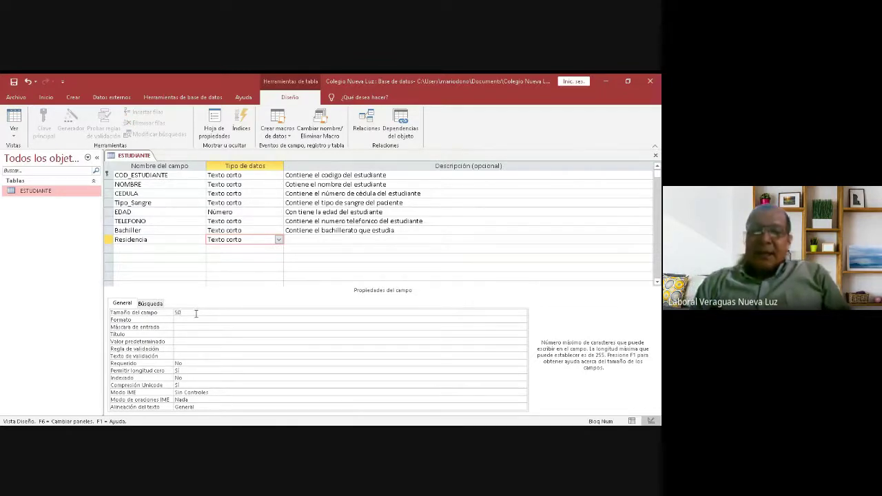
# Step: Enter 'contiene la dirección del estudiante' as the Residencia field's description
pyautogui.click(303, 243)
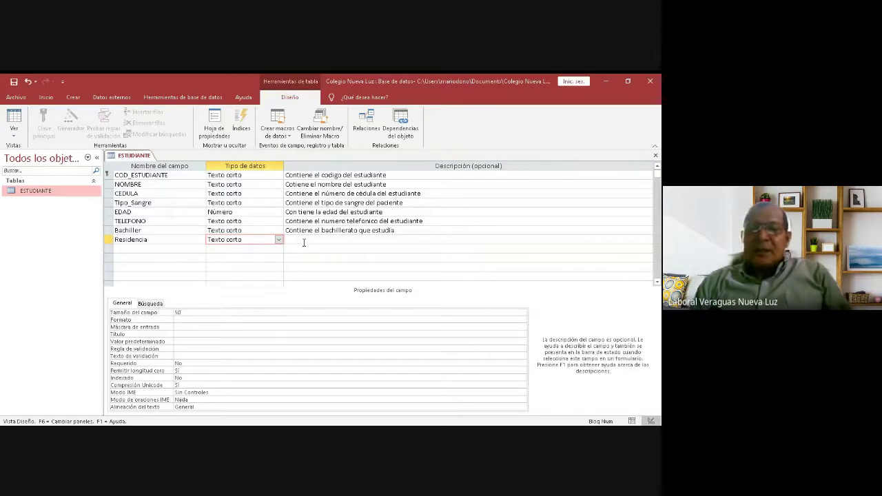
pyautogui.write('contien')
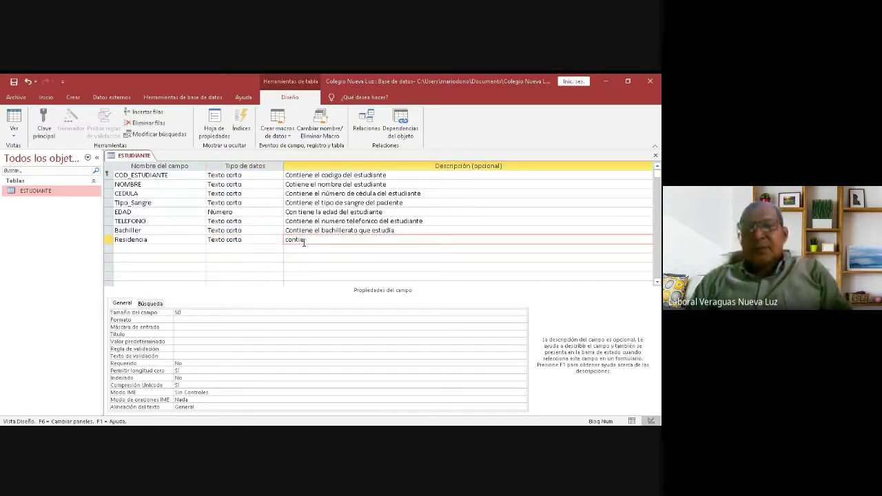
pyautogui.write('e la direcfo')
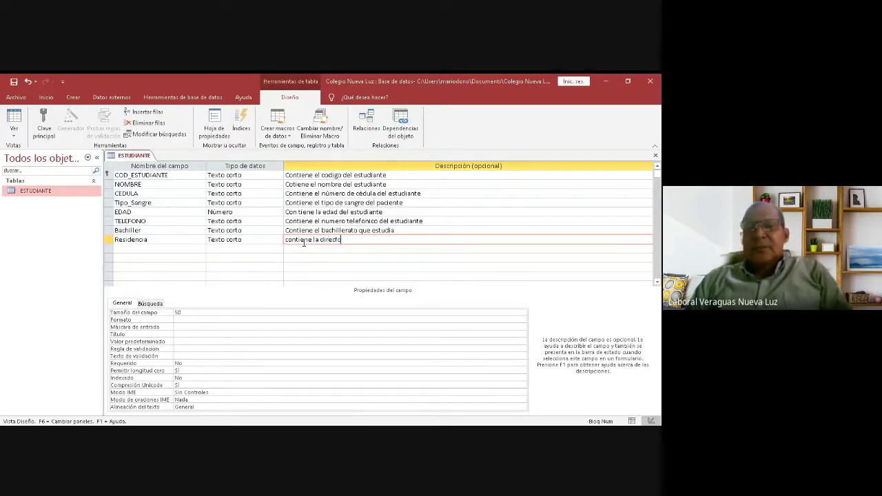
pyautogui.press('BackSpace')
pyautogui.write('c')
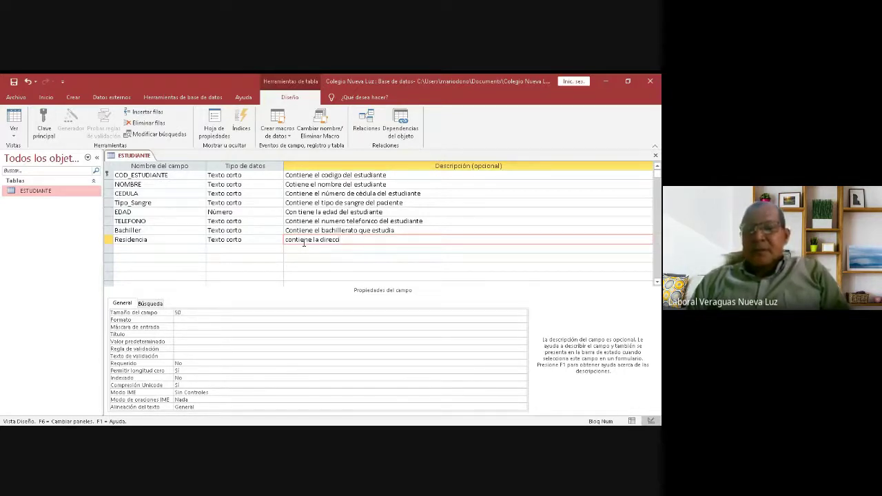
pyautogui.write('i')
pyautogui.write('ó')
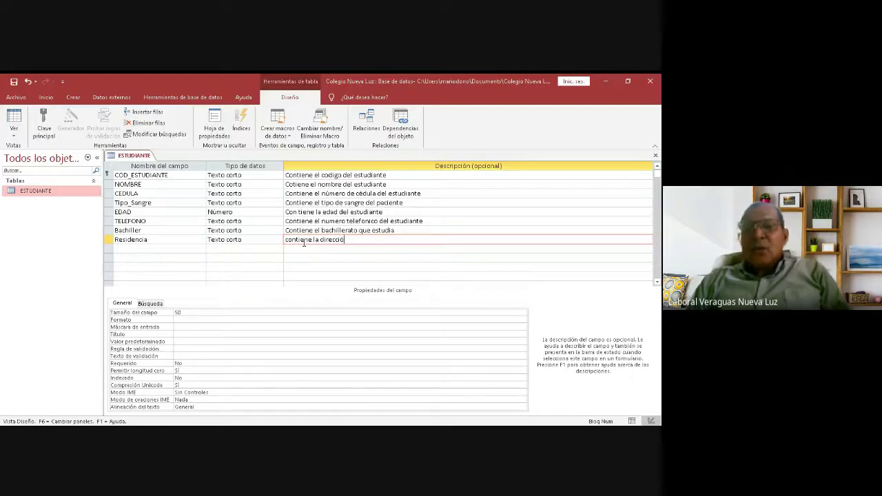
pyautogui.write('n del est')
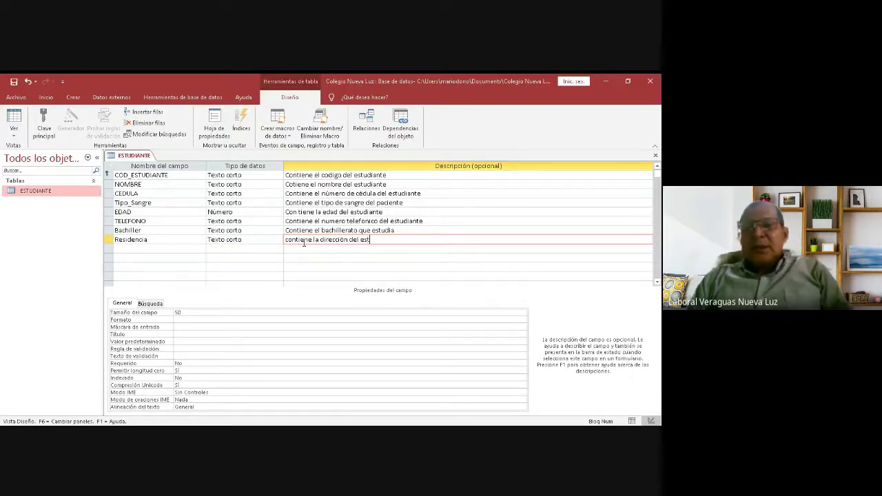
pyautogui.write('udiante')
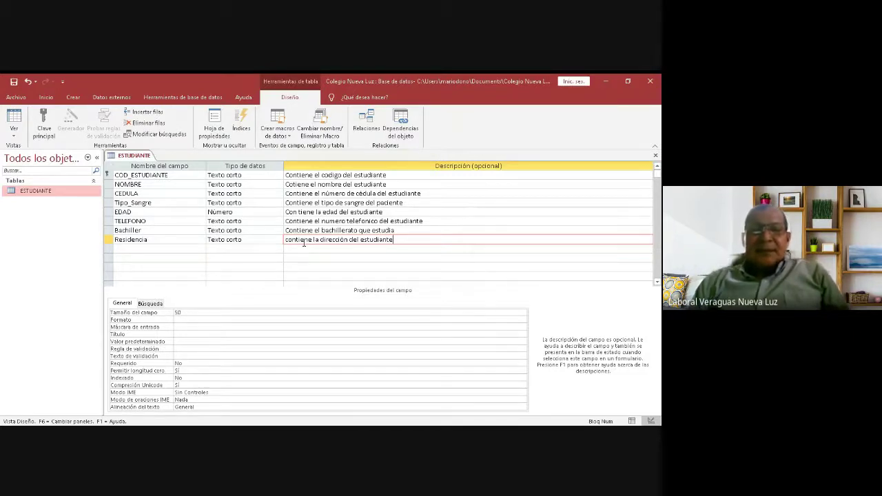
# Step: Add an Acudiente field below Residencia with the Texto corto data type
pyautogui.click(147, 250)
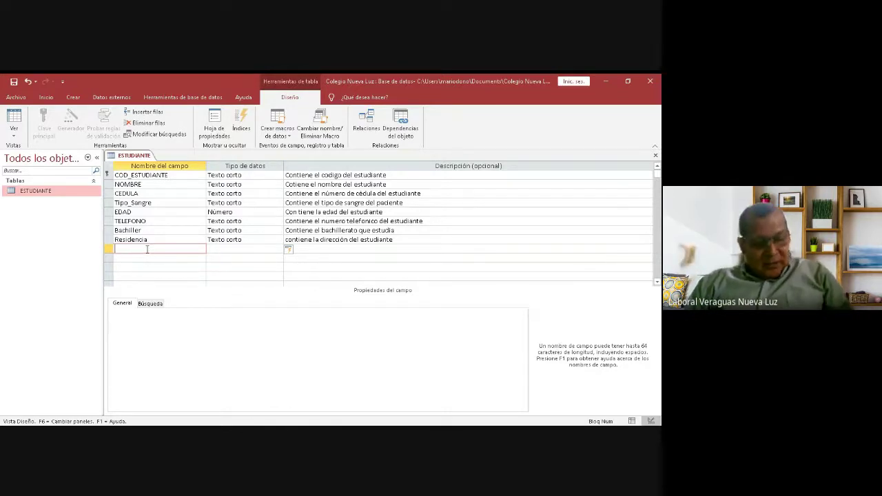
pyautogui.write('a')
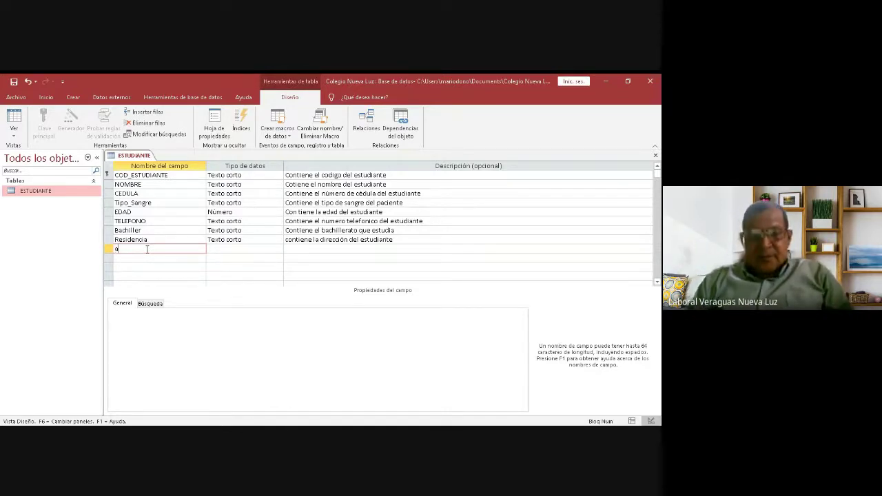
pyautogui.press('BackSpace')
pyautogui.write('Ac')
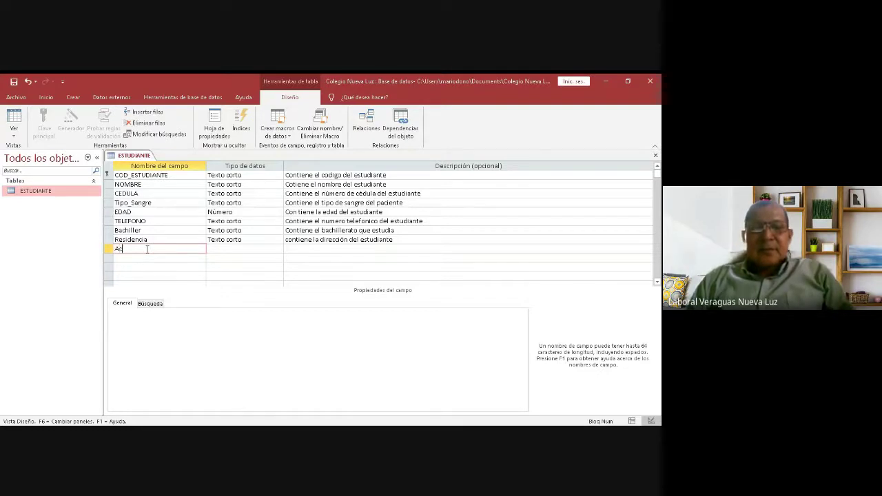
pyautogui.write('udiente')
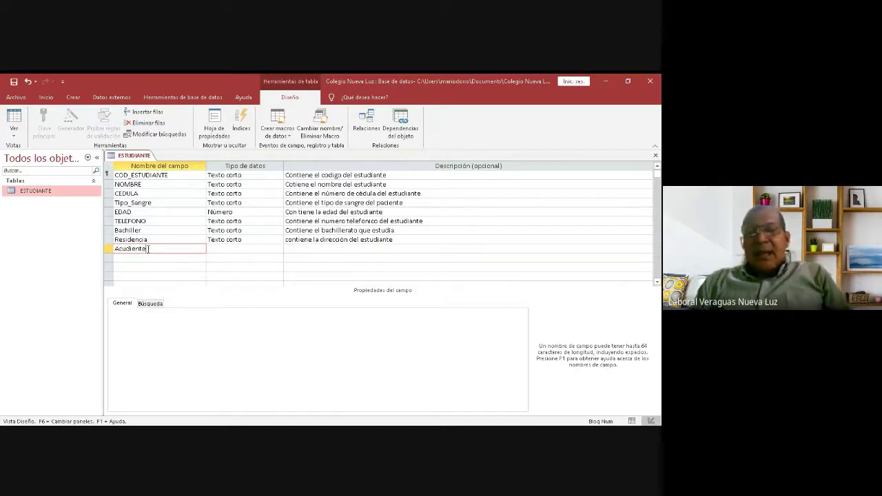
pyautogui.click(253, 245)
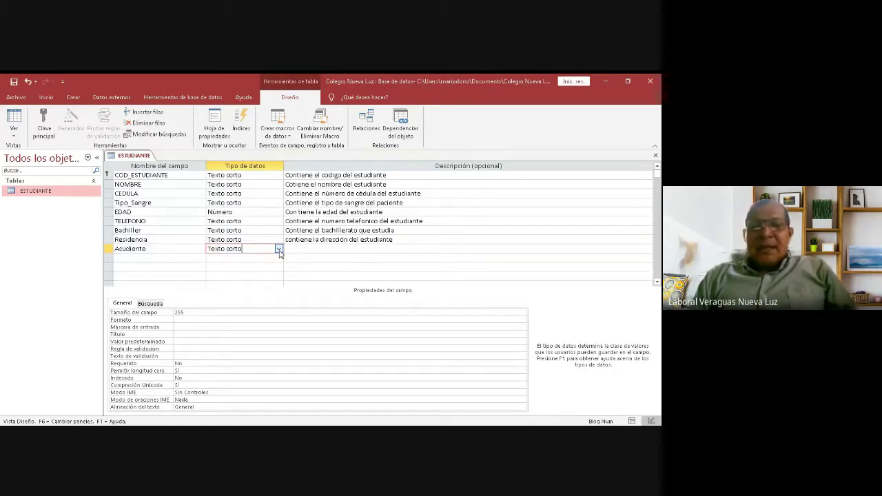
# Step: Change the Acudiente field size from 255 to 40 characters
pyautogui.click(194, 314)
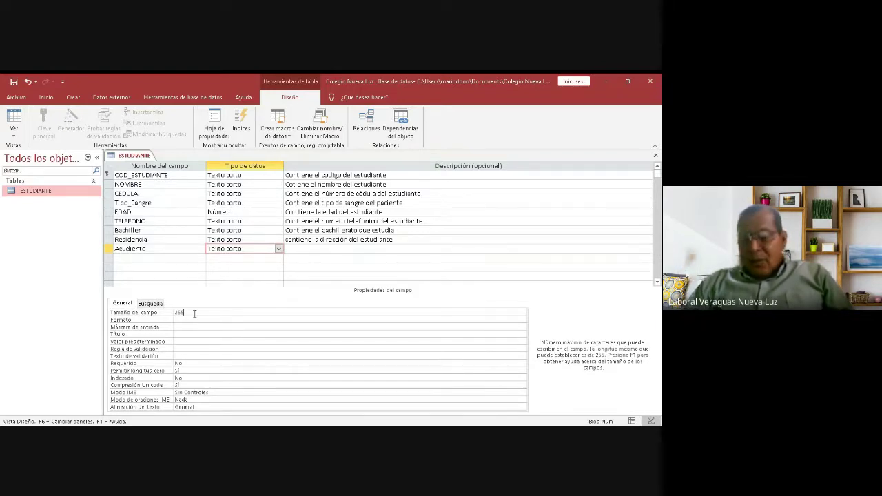
pyautogui.press('BackSpace')
pyautogui.press('BackSpace')
pyautogui.press('BackSpace')
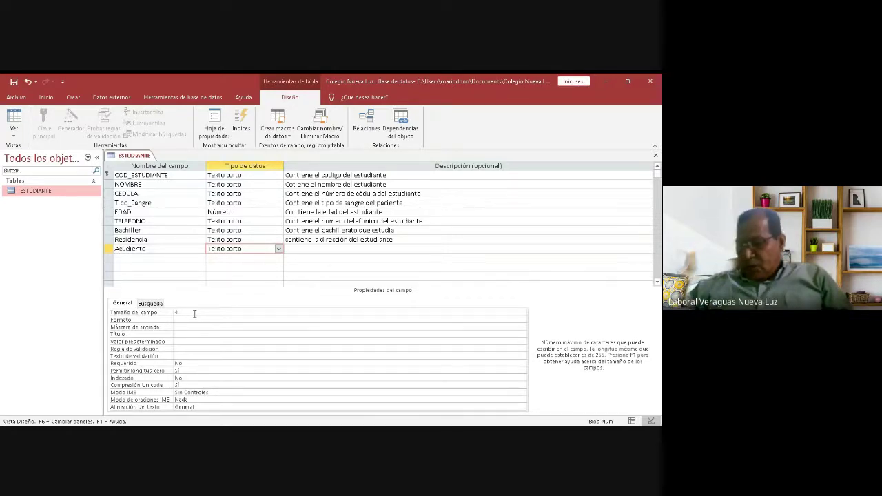
pyautogui.write('0')
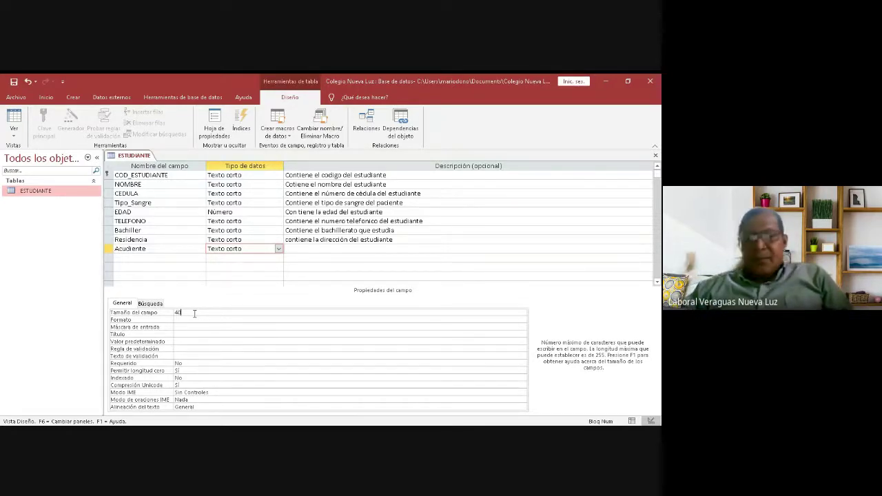
pyautogui.click(310, 251)
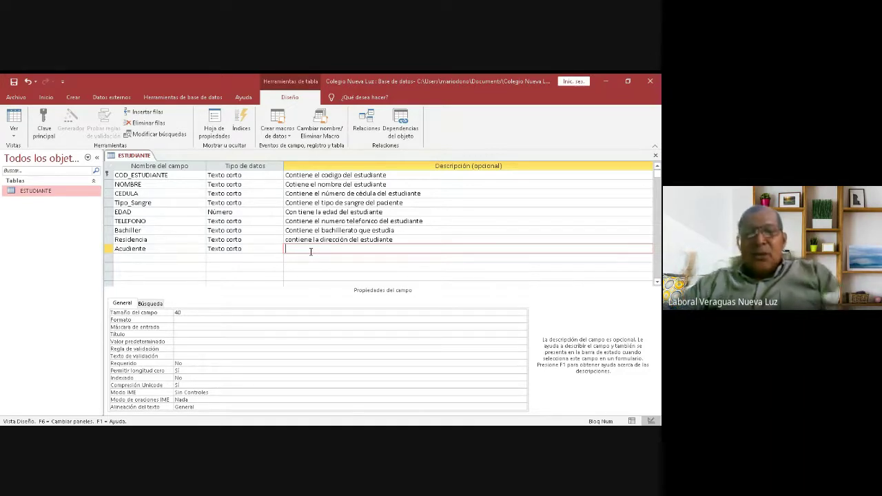
# Step: Enter 'contiene el nombre y número de telefono del acudiente' as Acudiente's description
pyautogui.write('c')
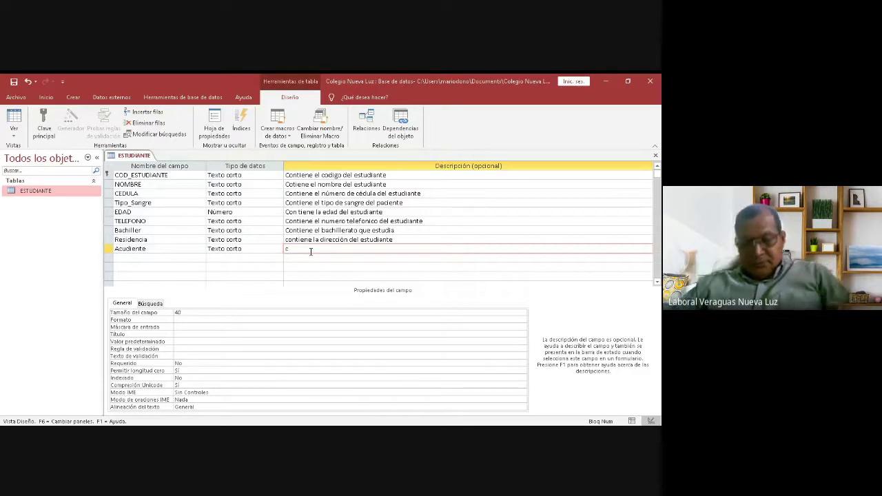
pyautogui.write('ontiene')
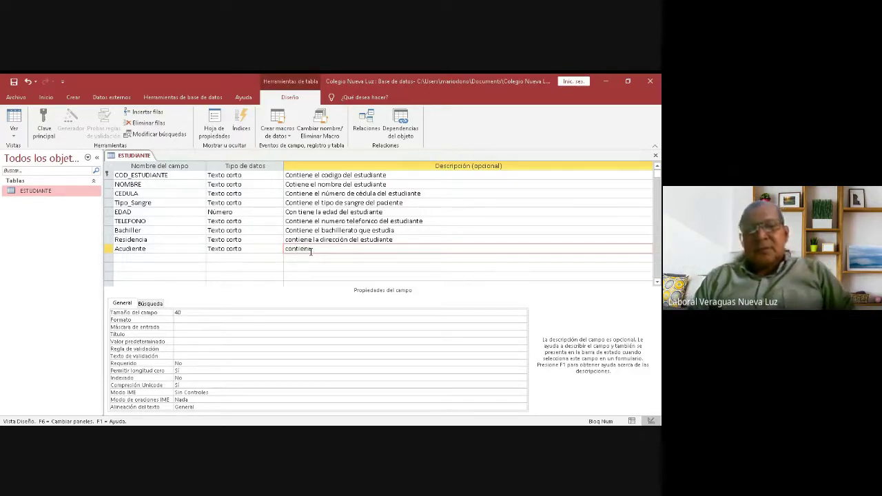
pyautogui.write(' el nom')
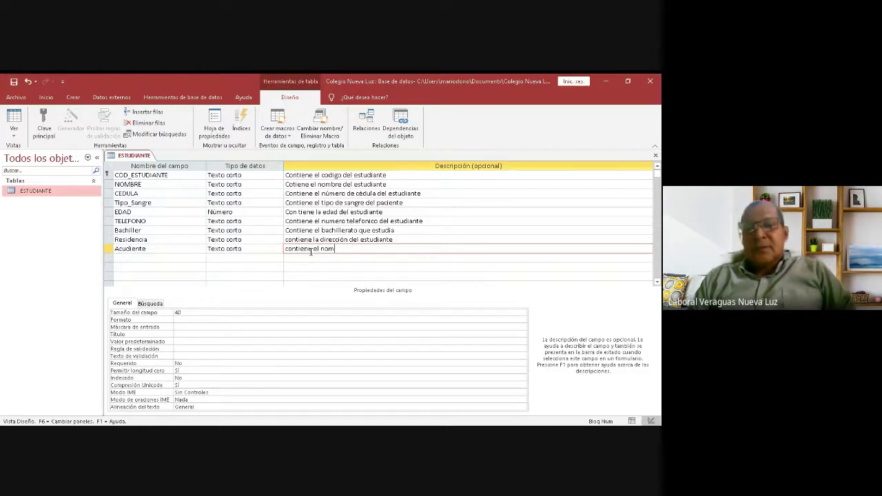
pyautogui.write('bre y nu')
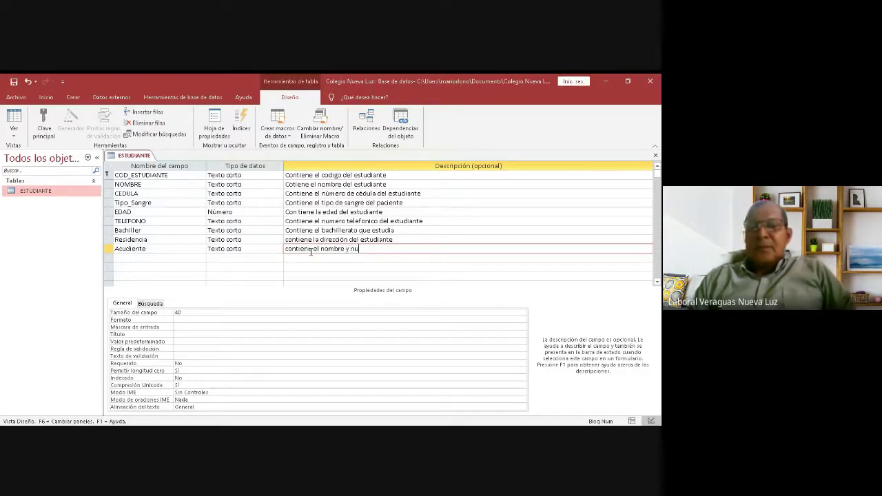
pyautogui.press('BackSpace')
pyautogui.write('úmero ')
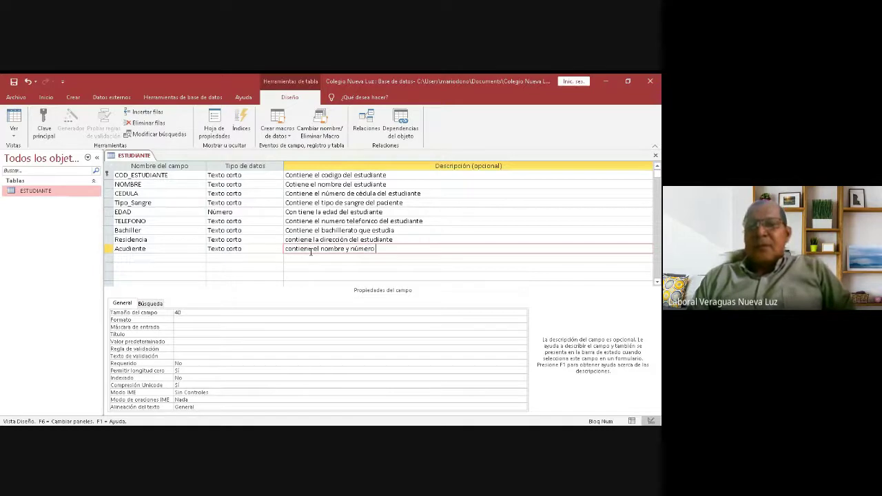
pyautogui.write('de telefono del')
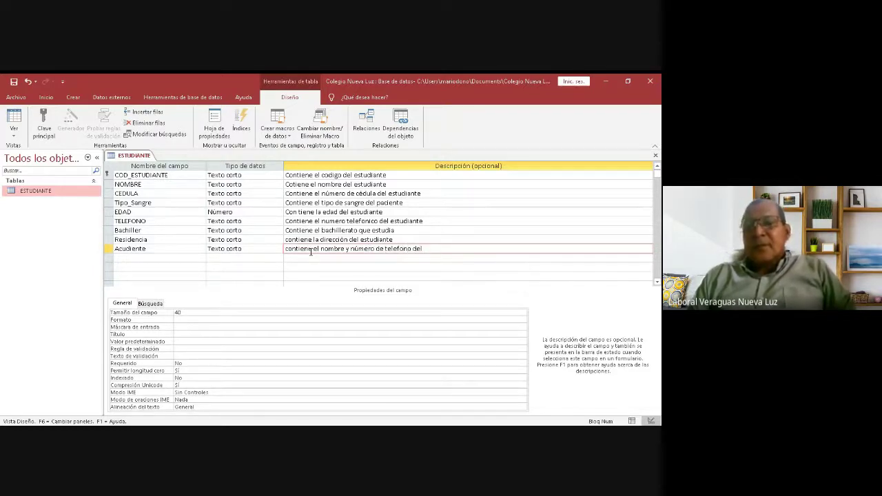
pyautogui.write(' acudite')
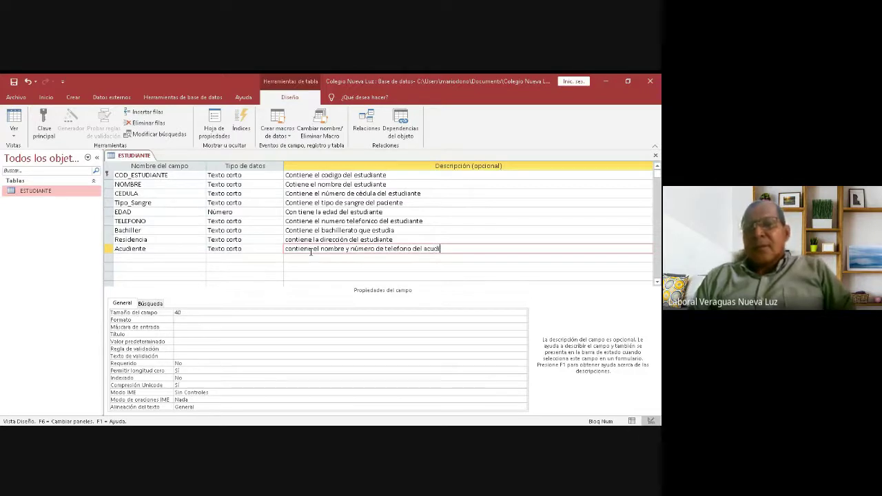
pyautogui.press('BackSpace')
pyautogui.press('BackSpace')
pyautogui.write('e')
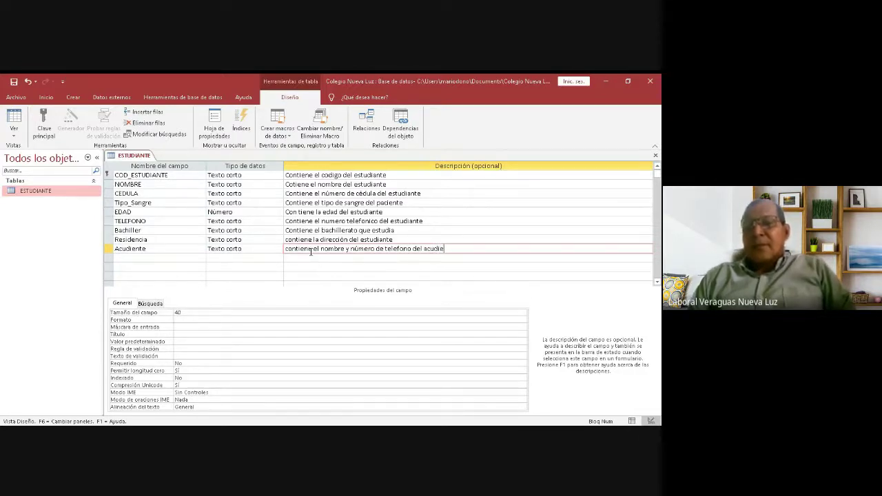
pyautogui.write('nte')
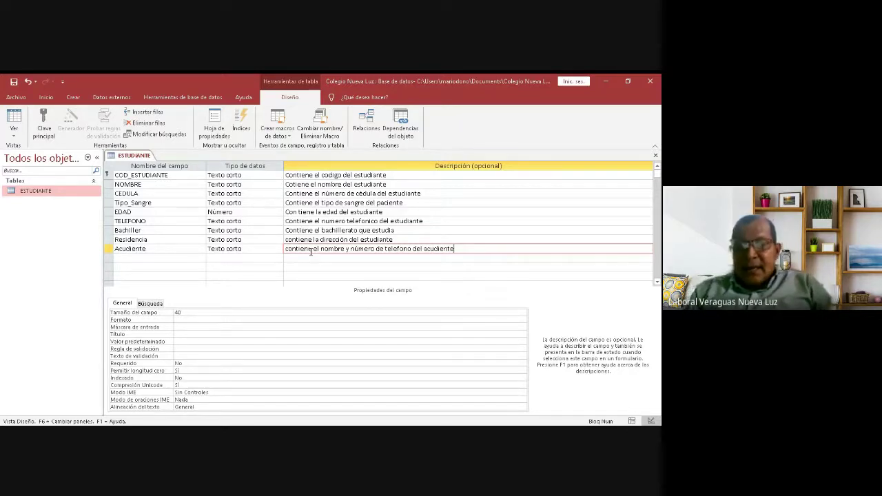
# Step: Close the ESTUDIANTE table design and save its changes
pyautogui.click(655, 155)
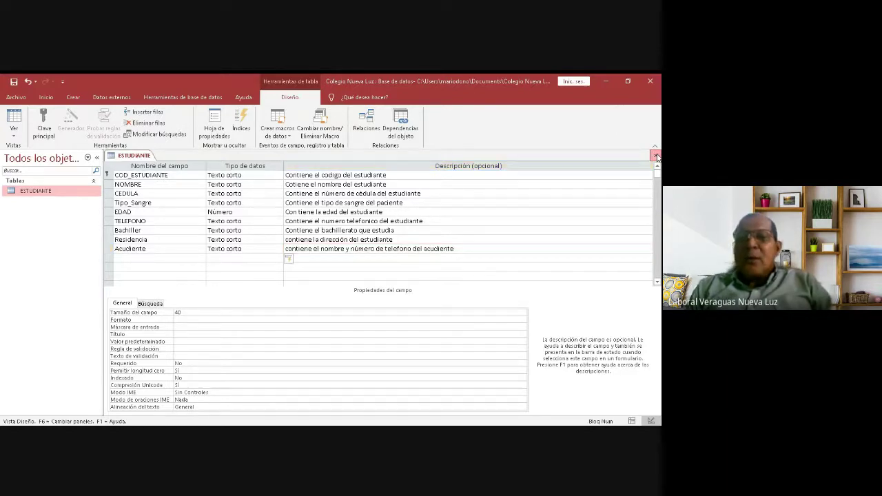
pyautogui.click(656, 155)
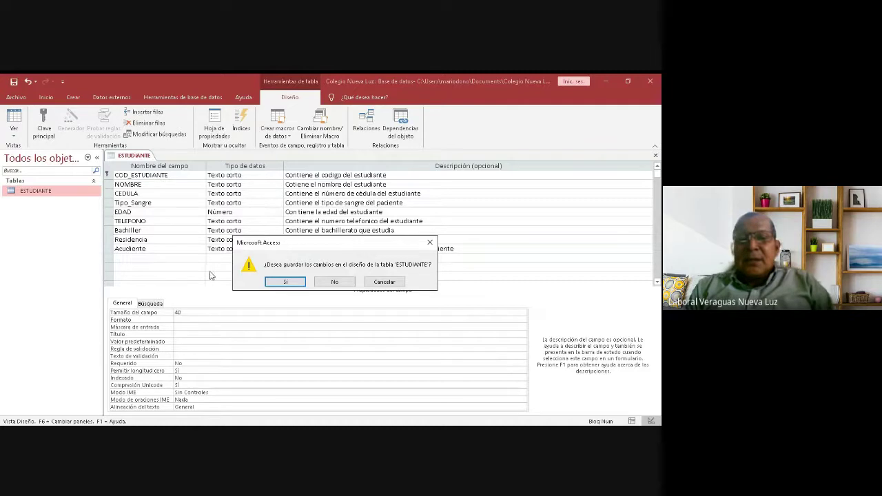
pyautogui.click(269, 283)
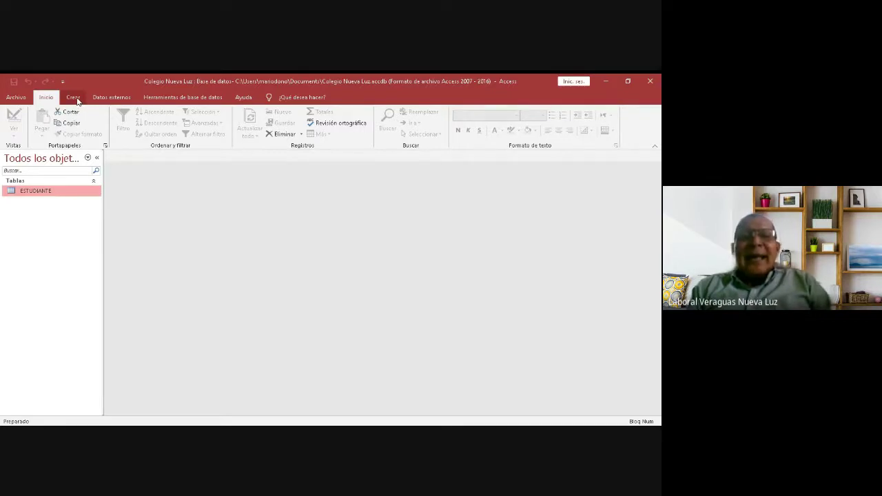
# Step: Launch the Asistente para formularios from the Crear tab
pyautogui.click(73, 98)
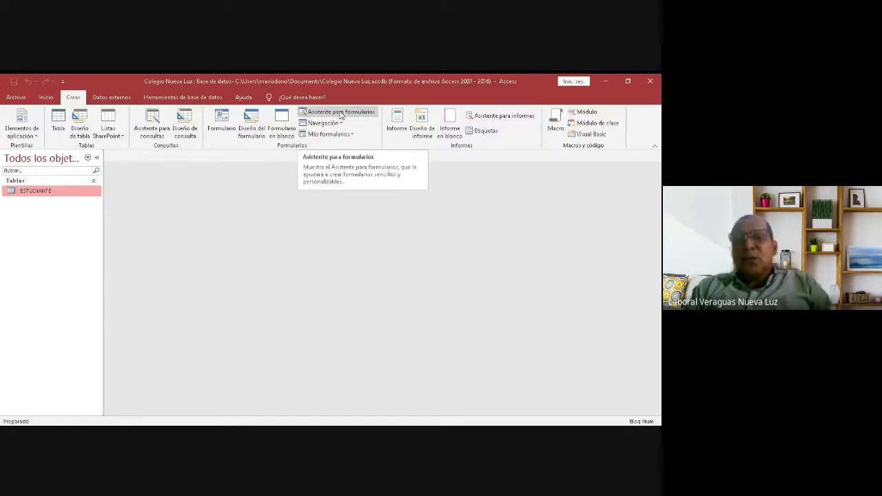
pyautogui.click(341, 113)
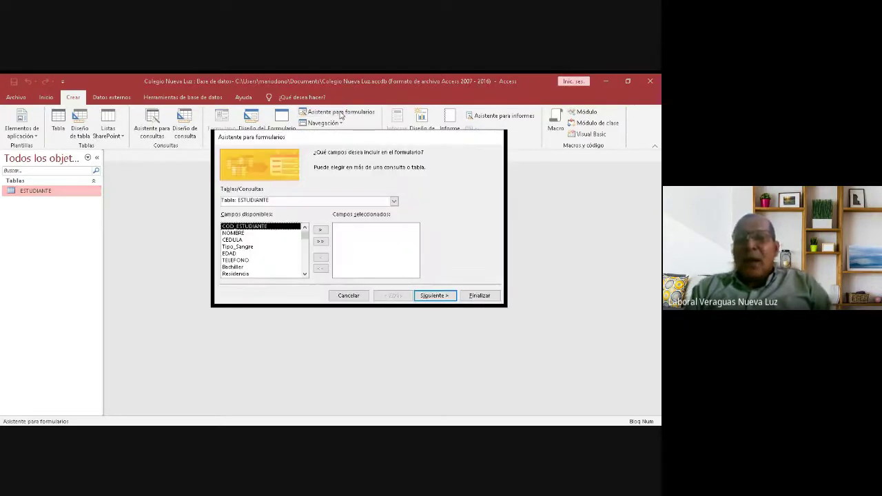
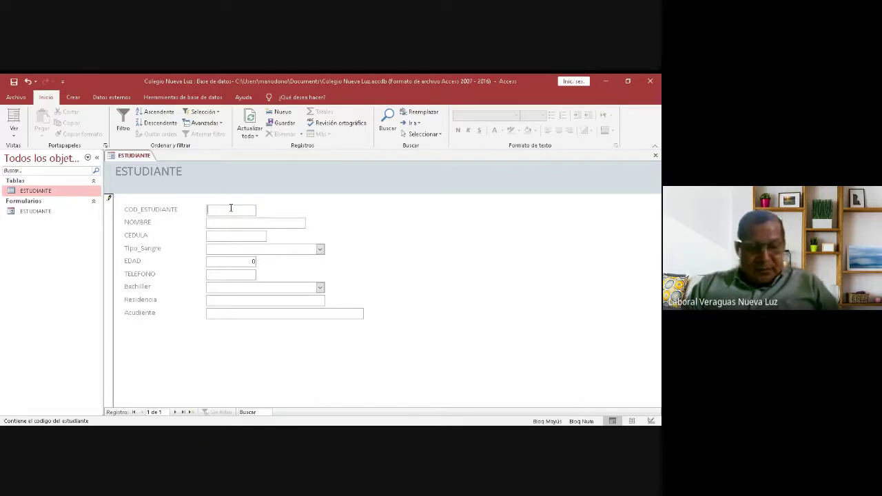
# Step: Enter student code ESTU0001 and the student's full name, correcting the accented surname
pyautogui.write('ESTU000')
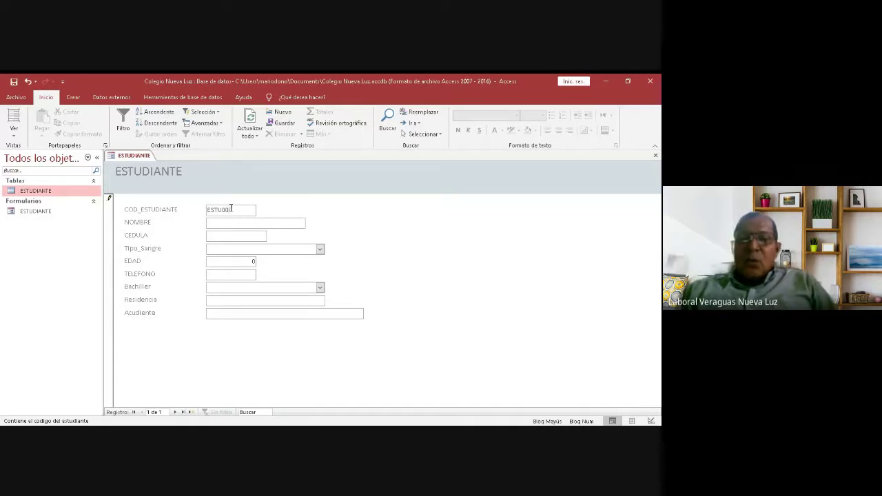
pyautogui.write('1')
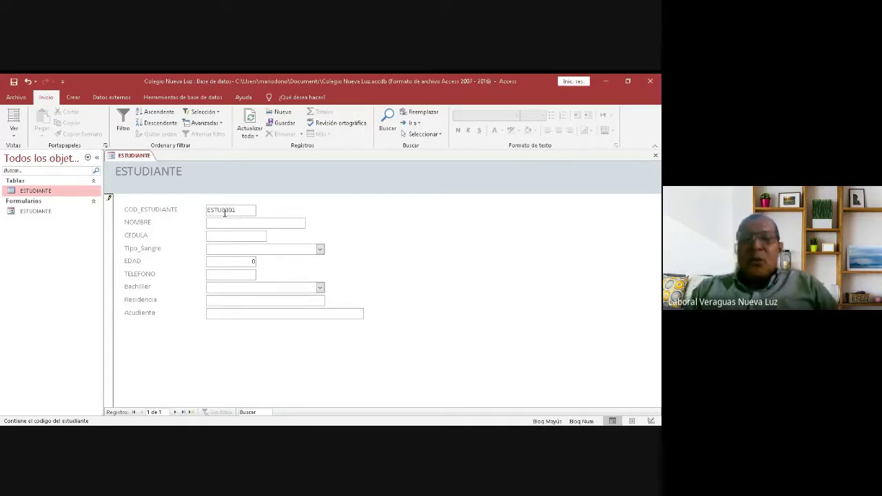
pyautogui.click(226, 224)
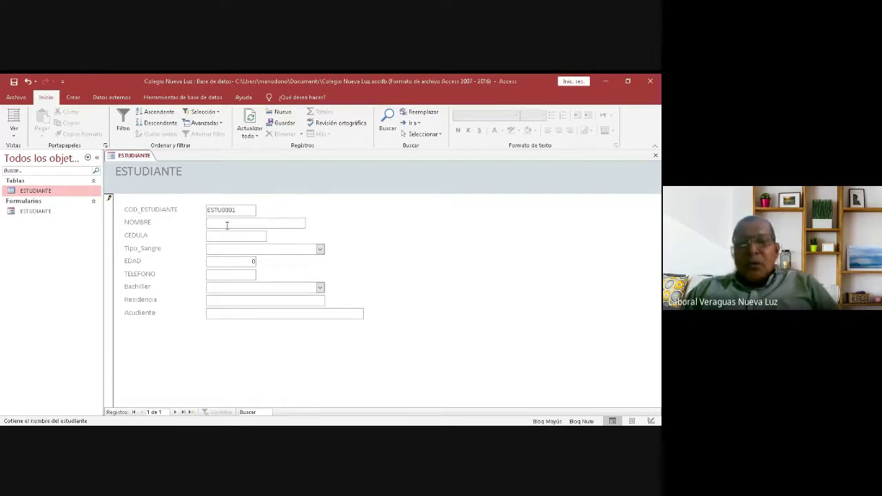
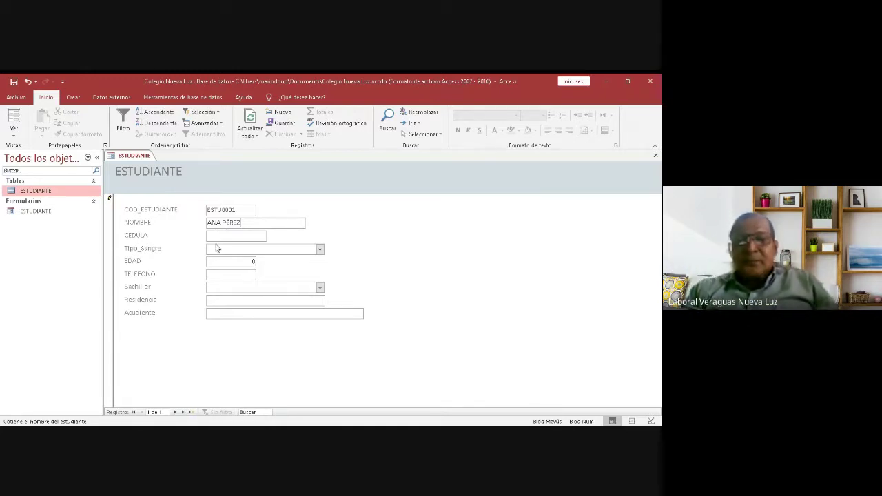
# Step: Fill in the student's cédula number, blood type B+, age 22 and phone number
pyautogui.click(217, 235)
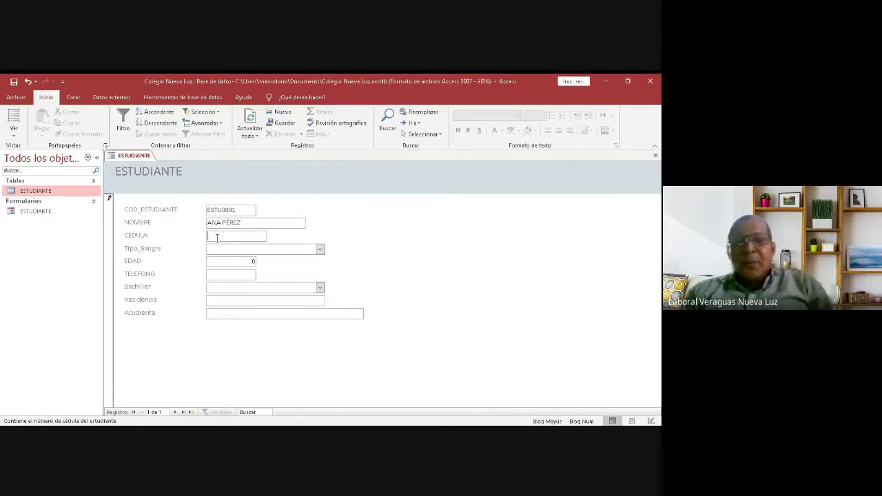
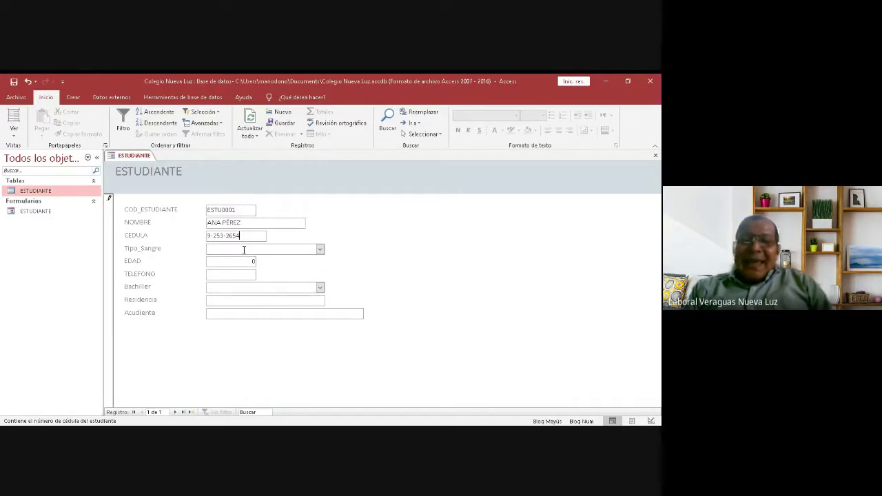
pyautogui.click(320, 250)
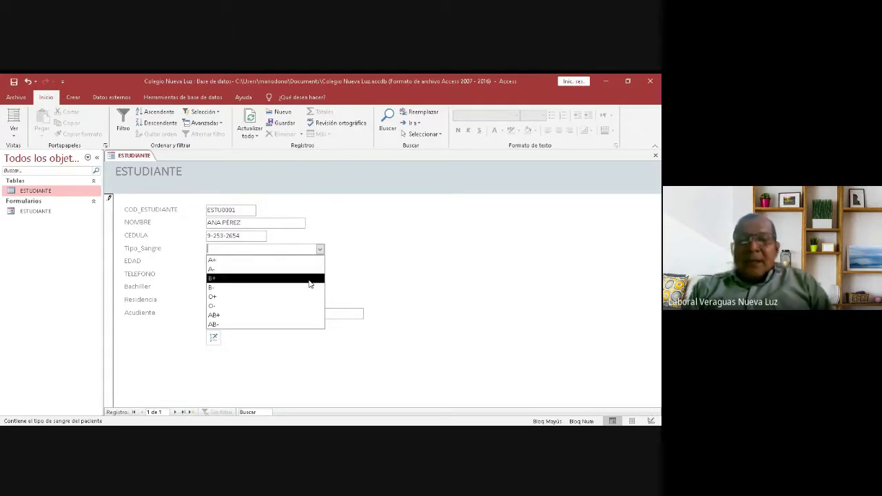
pyautogui.click(309, 279)
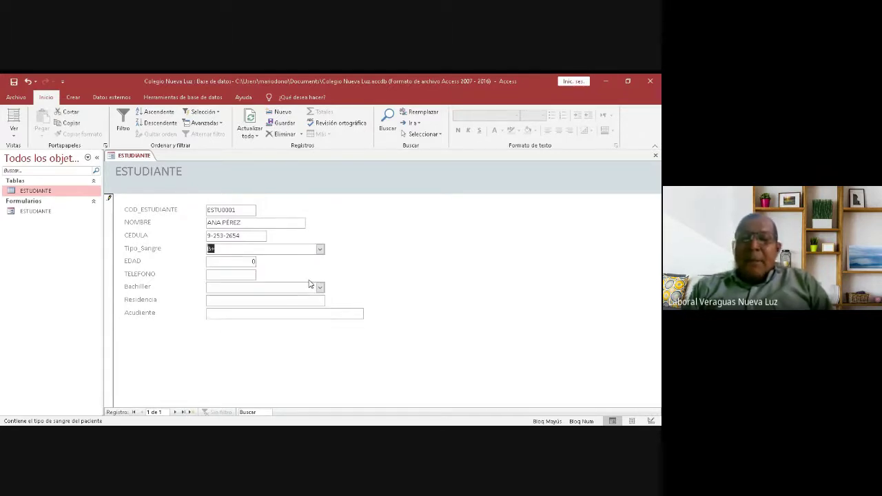
pyautogui.click(254, 262)
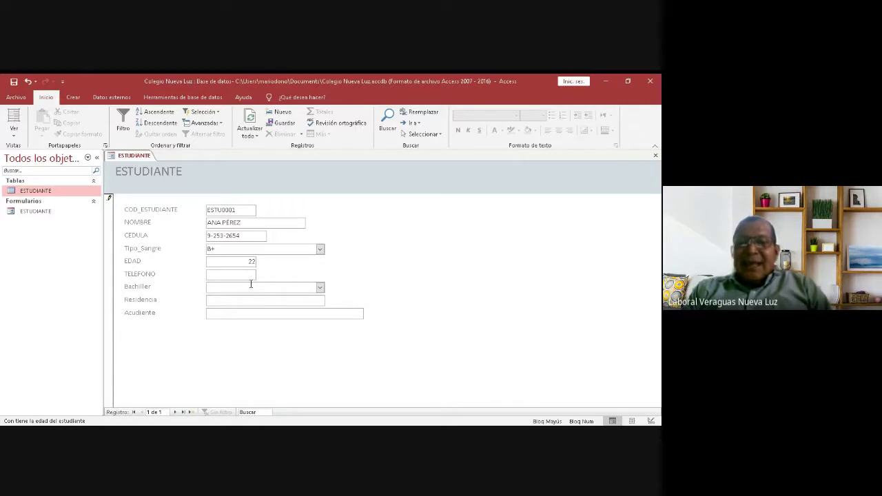
pyautogui.click(246, 275)
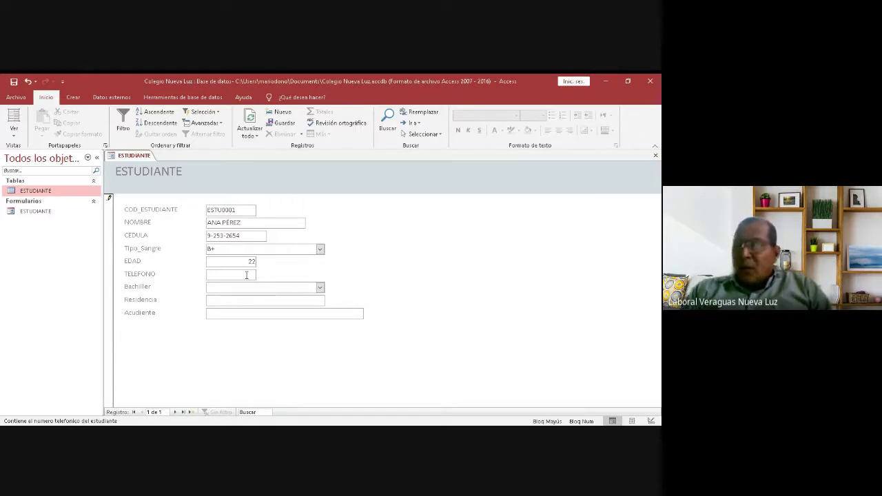
pyautogui.write('66')
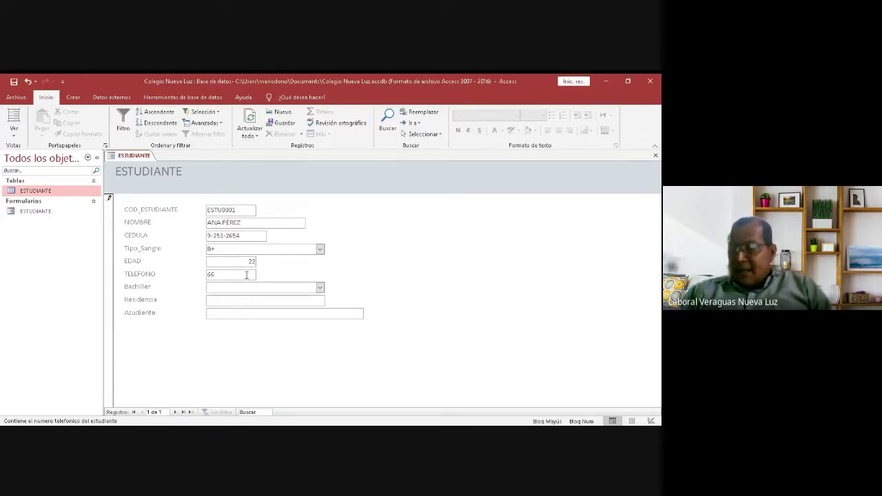
pyautogui.write('45-')
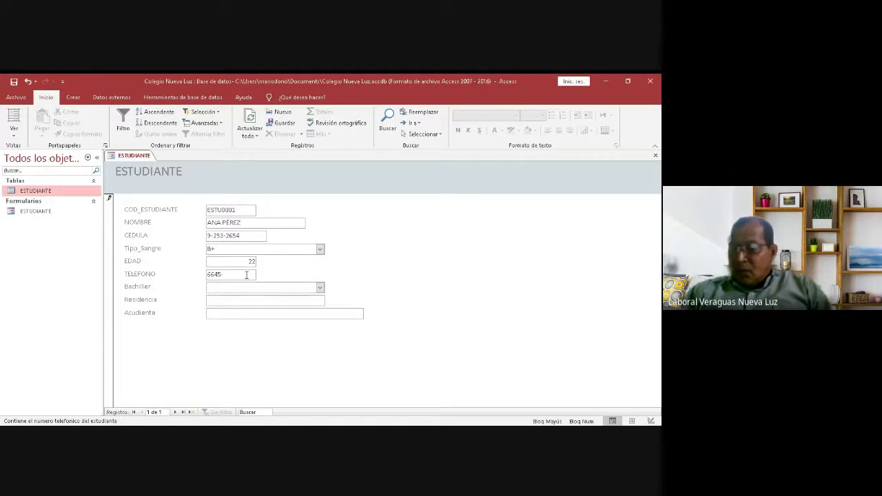
pyautogui.write('6358')
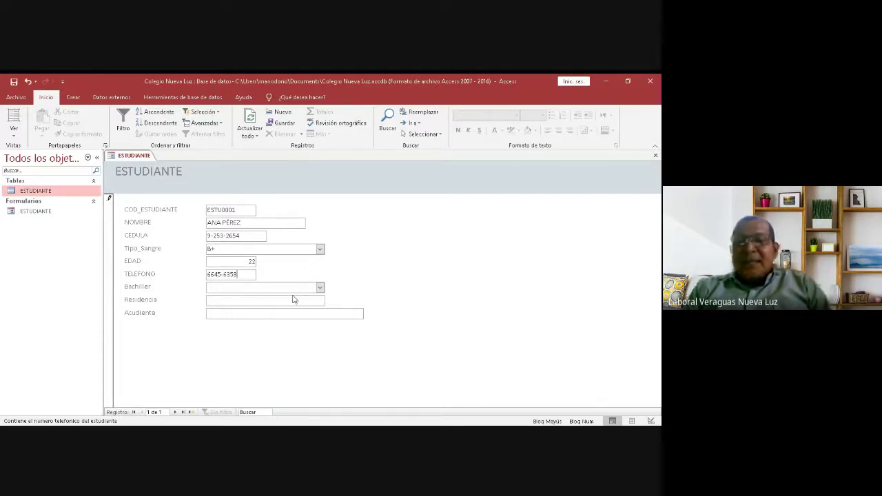
# Step: Set Bachiller to BACHILLER EN CIENCIAS and enter the student's residence address
pyautogui.click(320, 290)
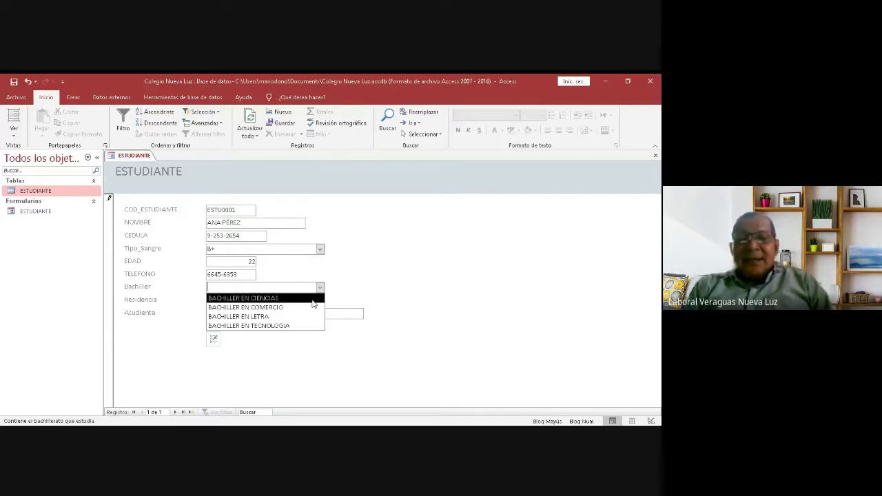
pyautogui.click(313, 299)
pyautogui.click(293, 299)
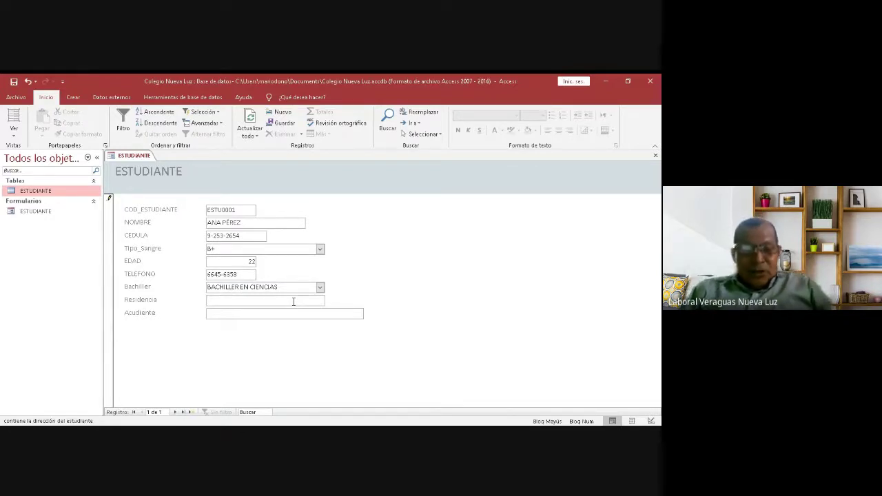
pyautogui.write('BD')
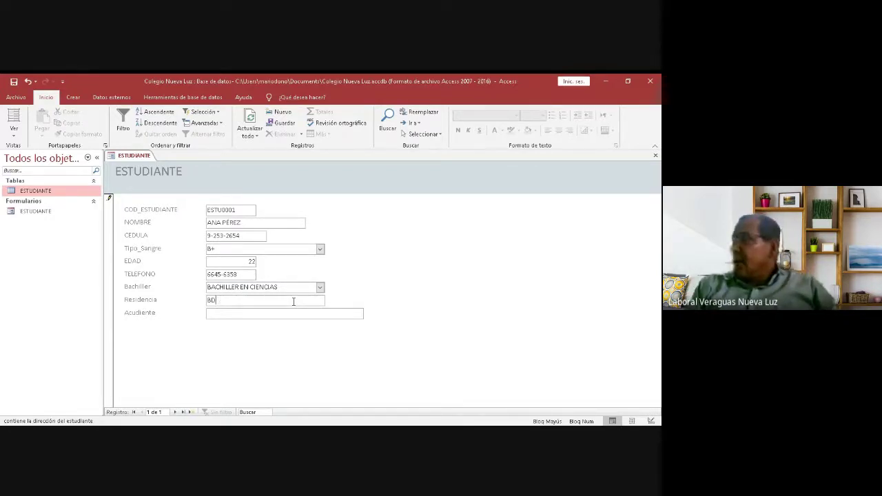
pyautogui.write('A E')
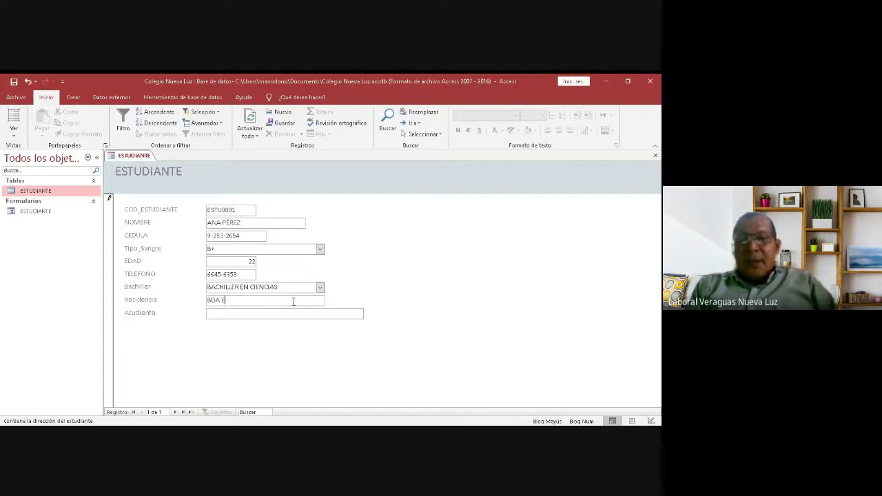
pyautogui.write('L PARAISO')
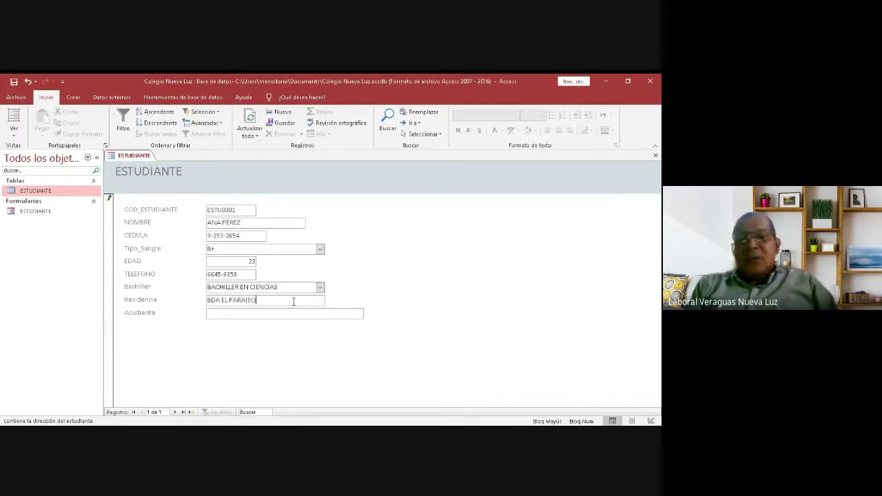
pyautogui.write(', SANT')
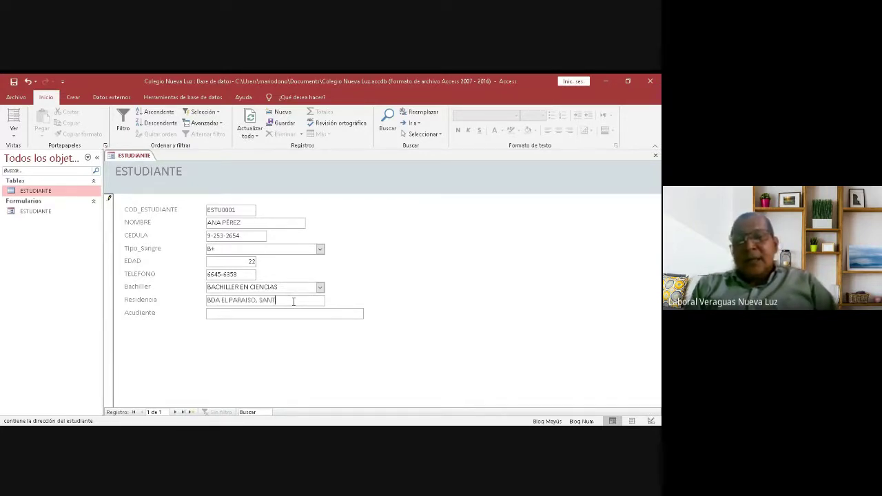
pyautogui.write('IAGO,')
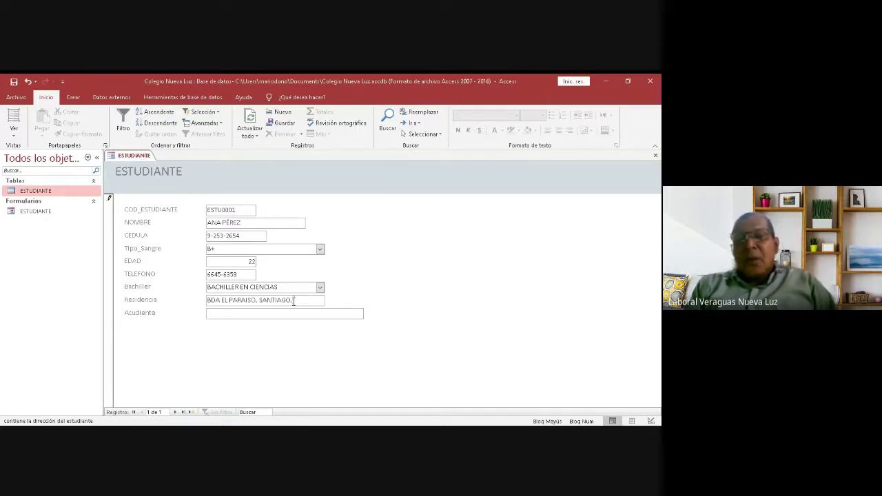
pyautogui.write(' VERAGUAS')
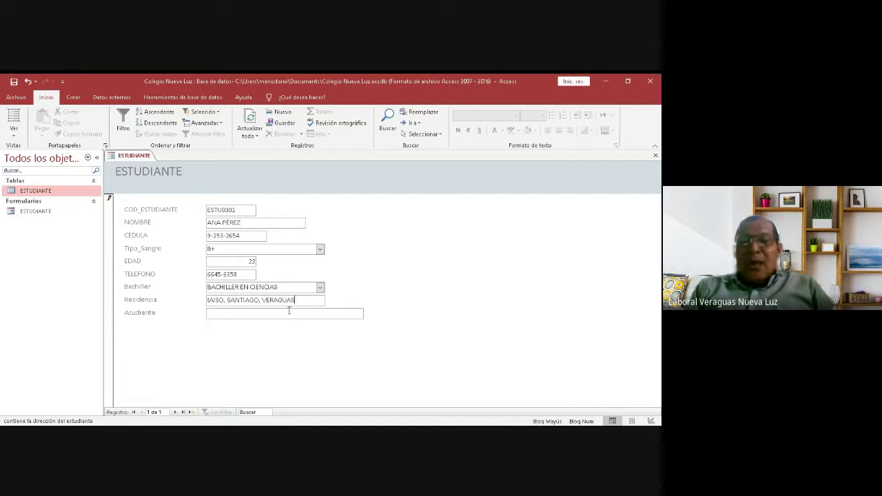
# Step: Enter the guardian's name, the word TELEFONO and the guardian's phone in Acudiente
pyautogui.click(269, 315)
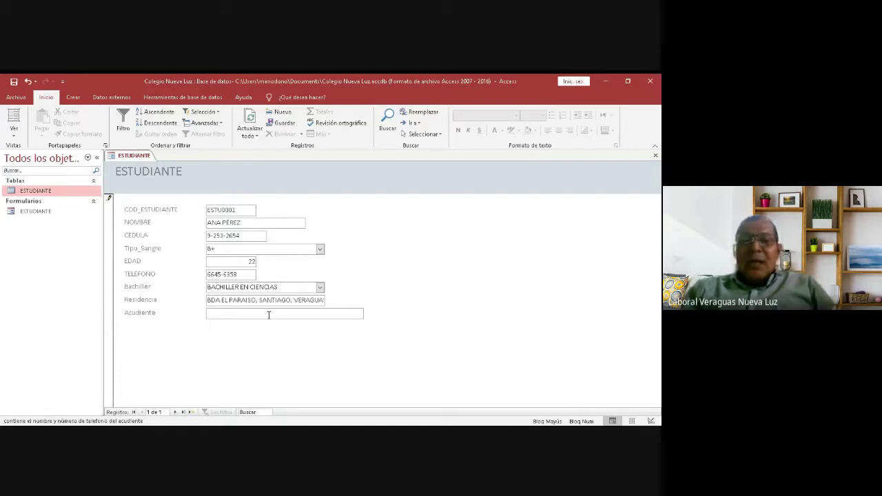
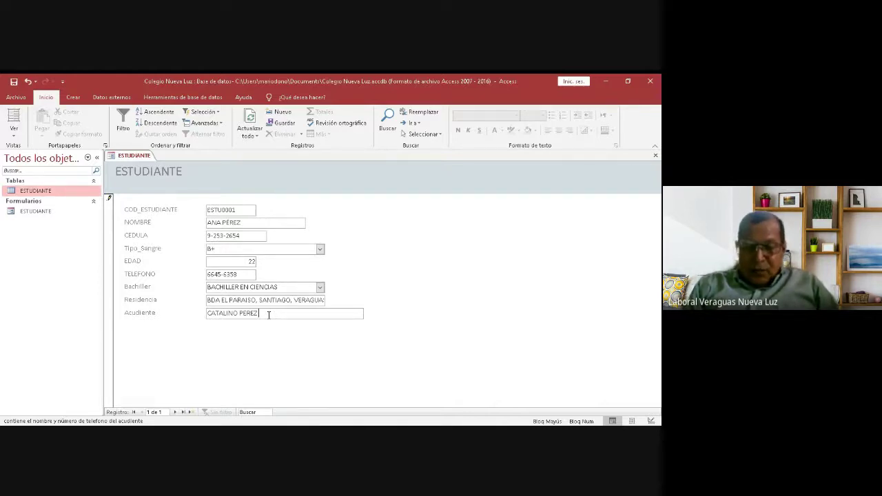
pyautogui.write('TEL')
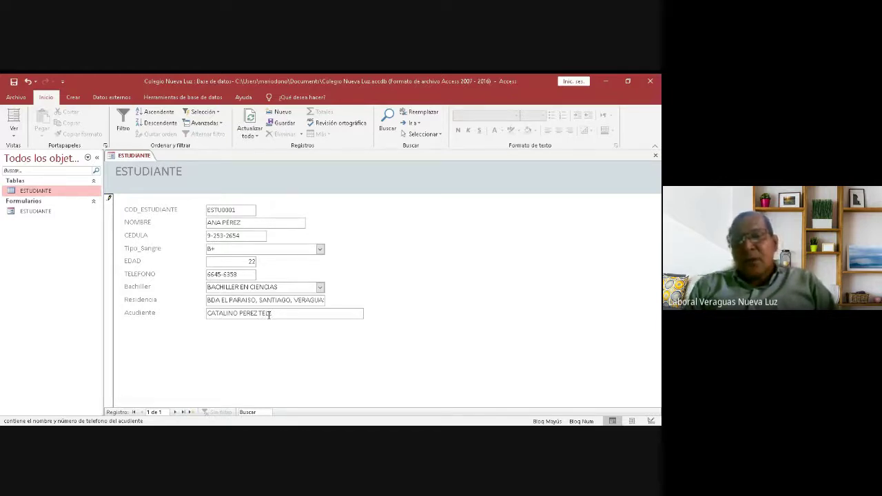
pyautogui.write('F')
pyautogui.press('BackSpace')
pyautogui.press('BackSpace')
pyautogui.write('EFONO')
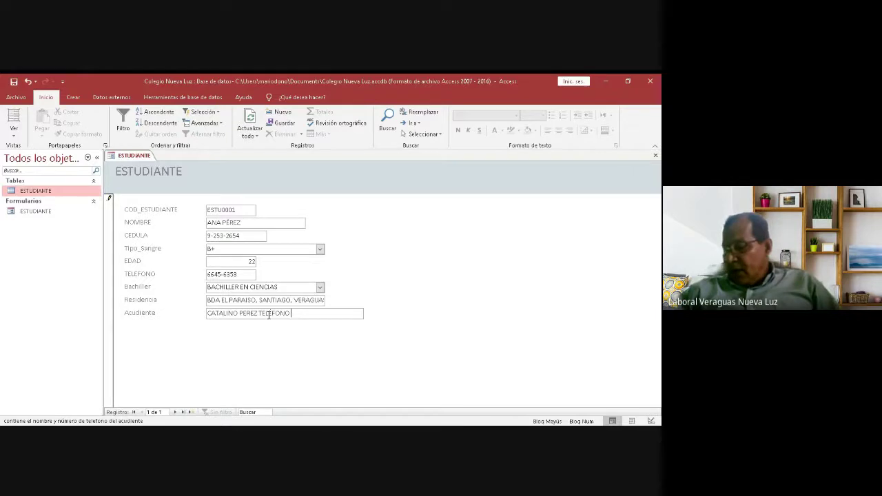
pyautogui.write(' 6598')
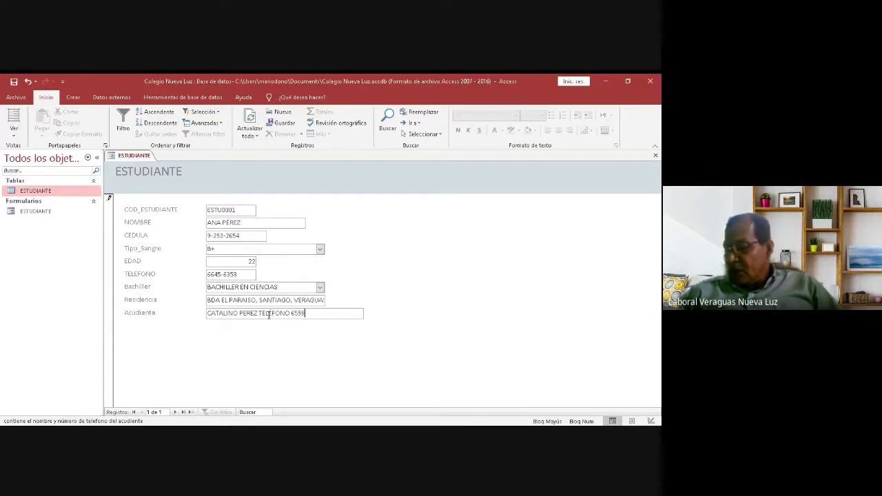
pyautogui.write('-2851')
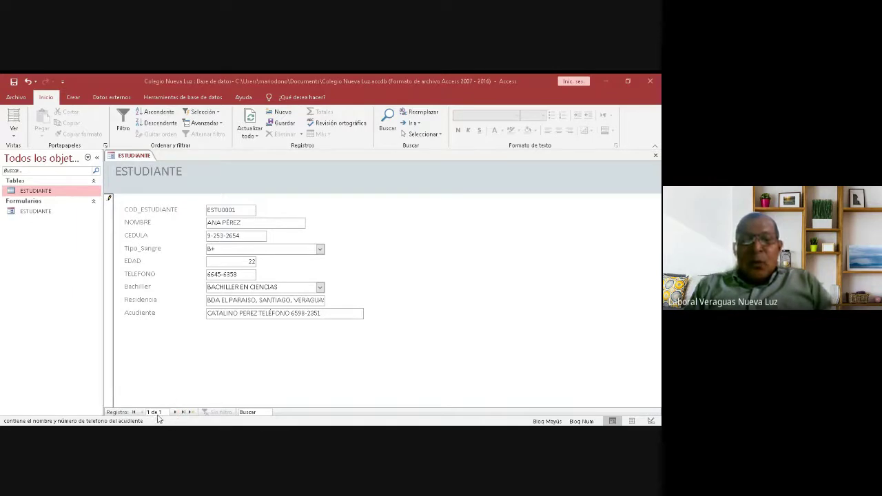
# Step: Start a new record with code ESTU0002, the student's full name and cédula number
pyautogui.click(176, 413)
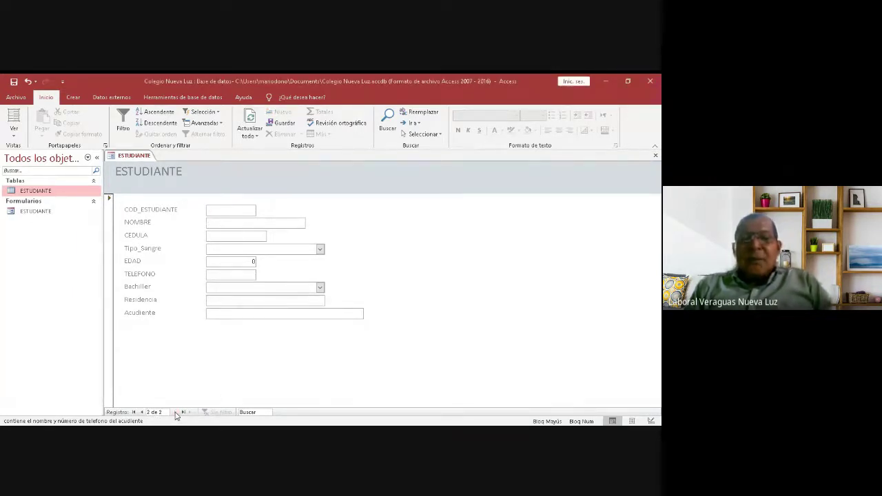
pyautogui.click(217, 211)
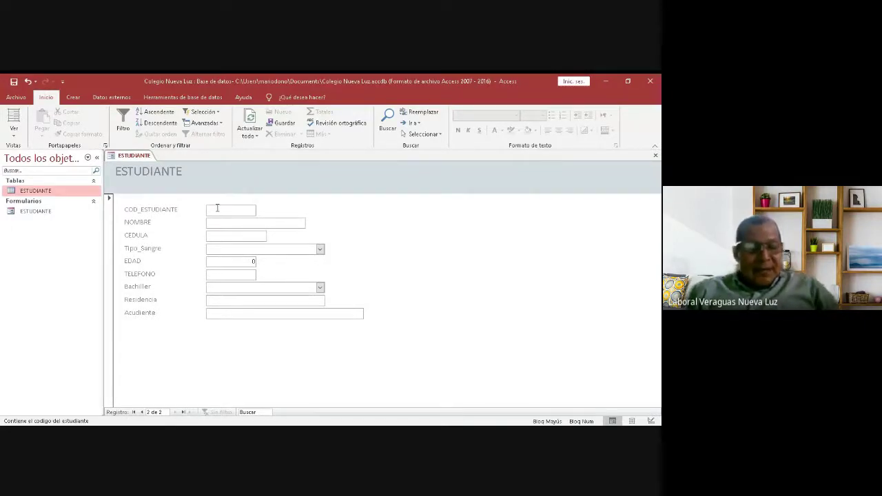
pyautogui.write('ESTU000')
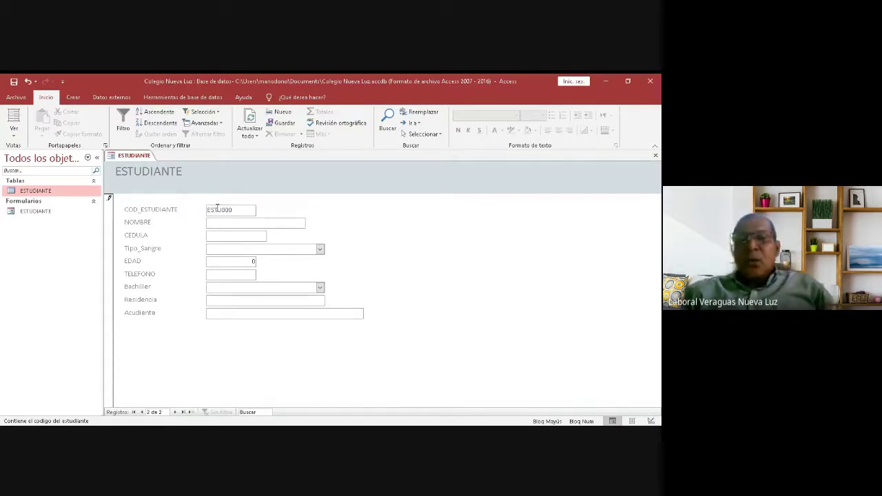
pyautogui.write('2')
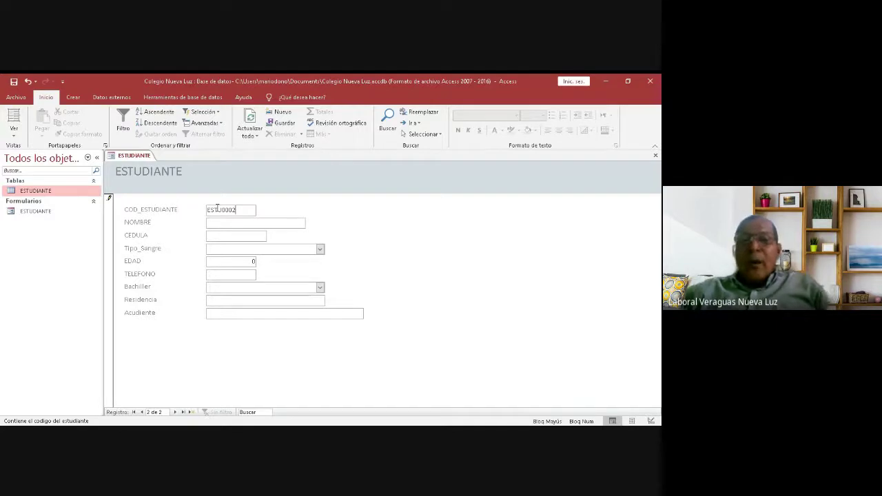
pyautogui.click(239, 223)
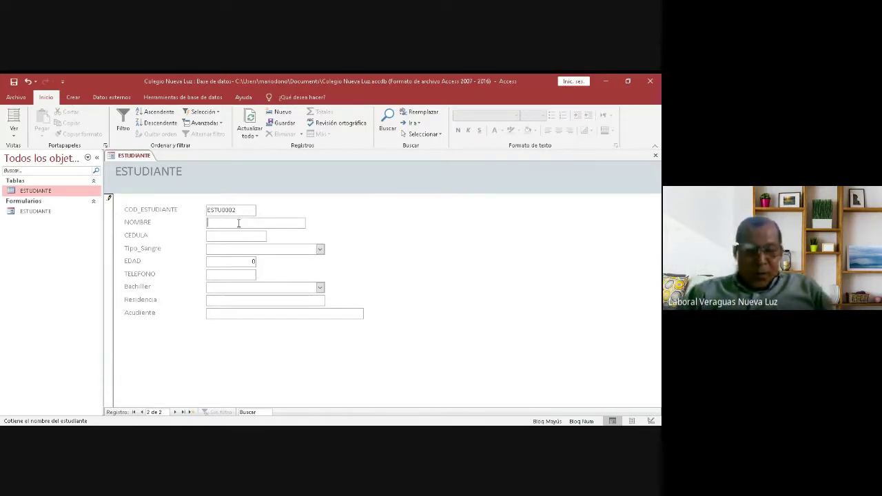
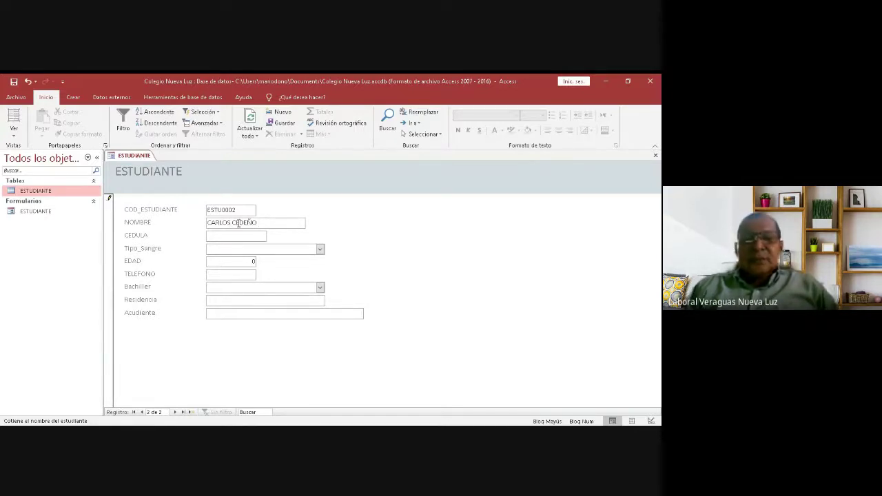
pyautogui.click(238, 236)
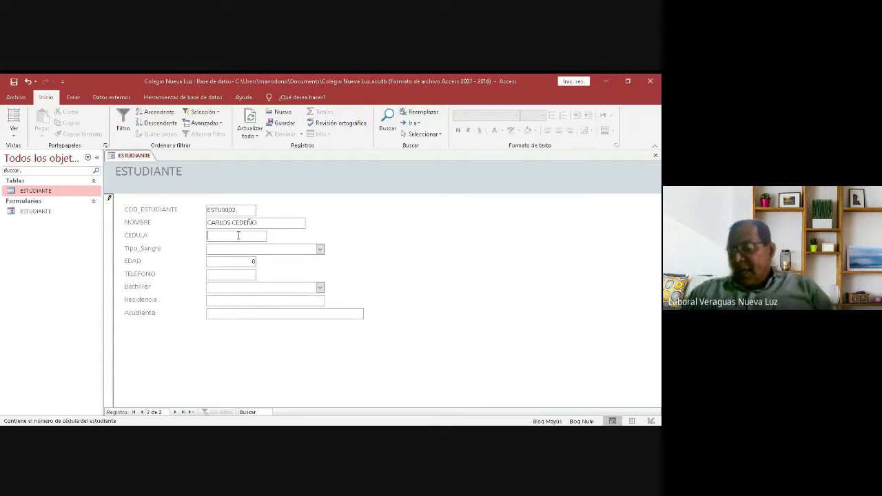
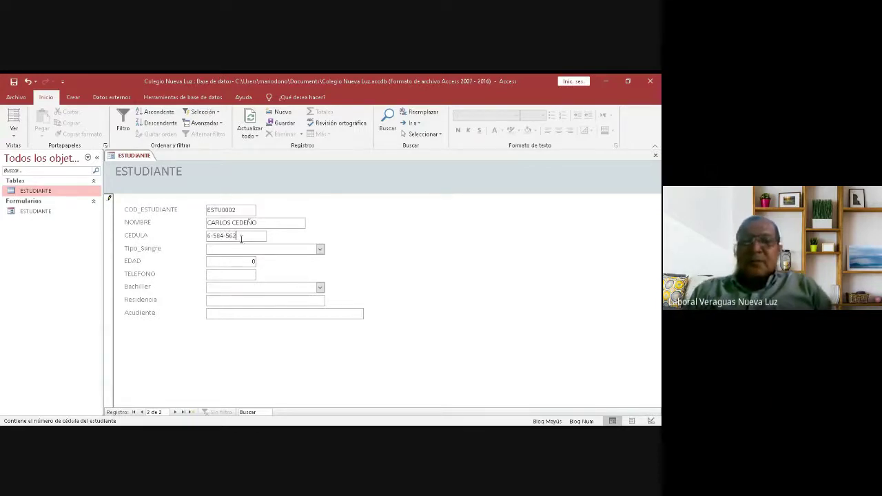
# Step: Set blood type O+, age 23 and the student's phone number
pyautogui.click(319, 250)
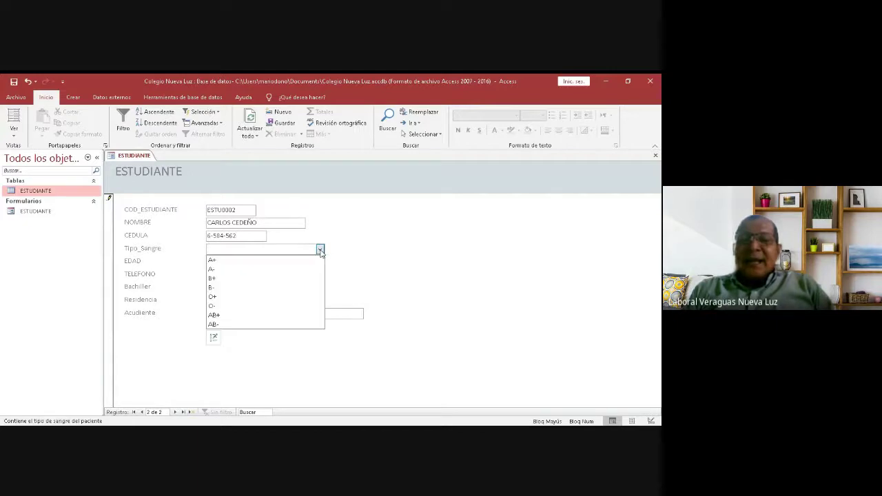
pyautogui.click(293, 297)
pyautogui.click(255, 261)
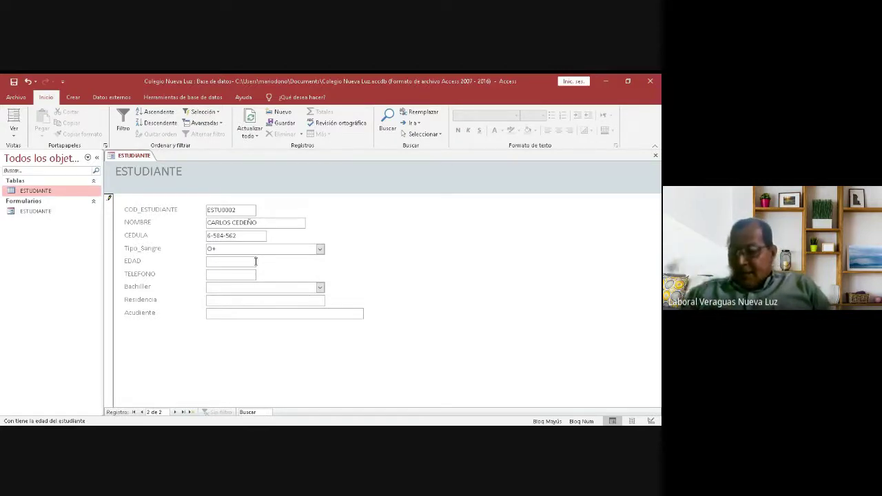
pyautogui.write('23')
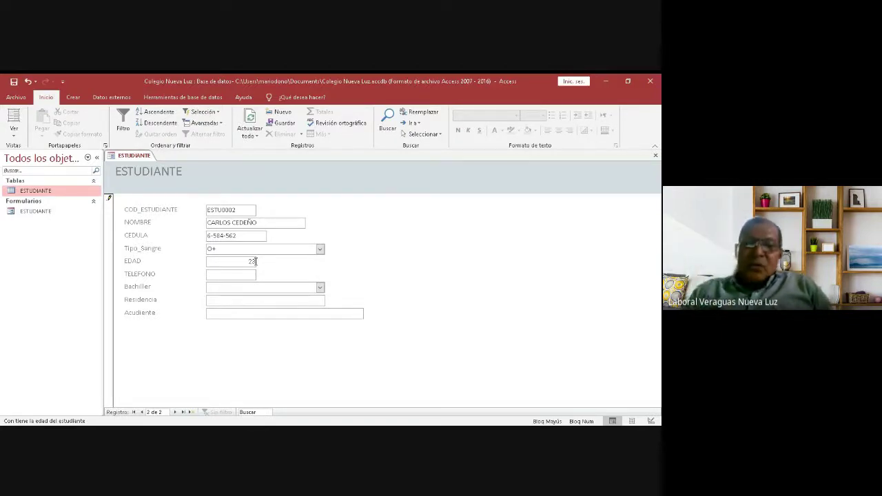
pyautogui.click(252, 274)
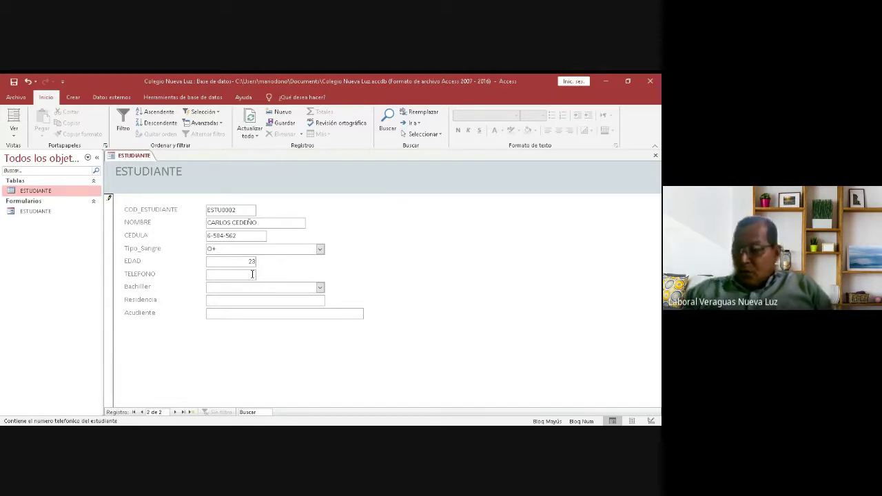
pyautogui.write('68')
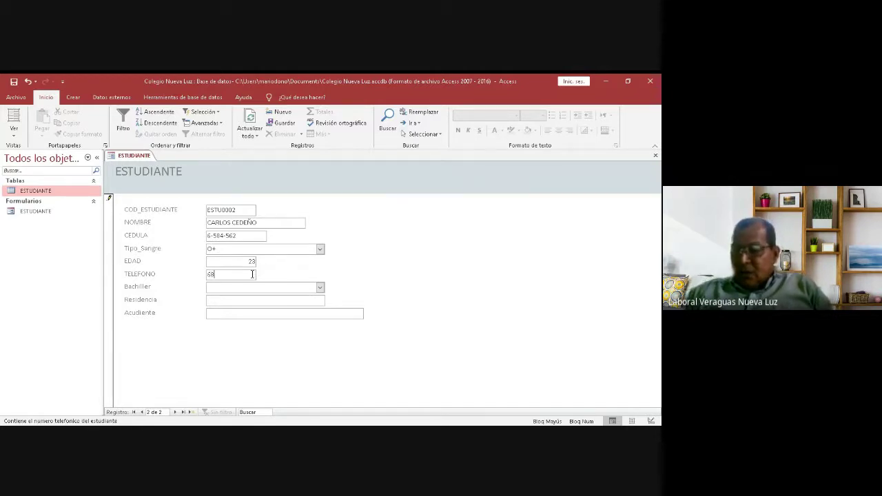
pyautogui.write('54-2531')
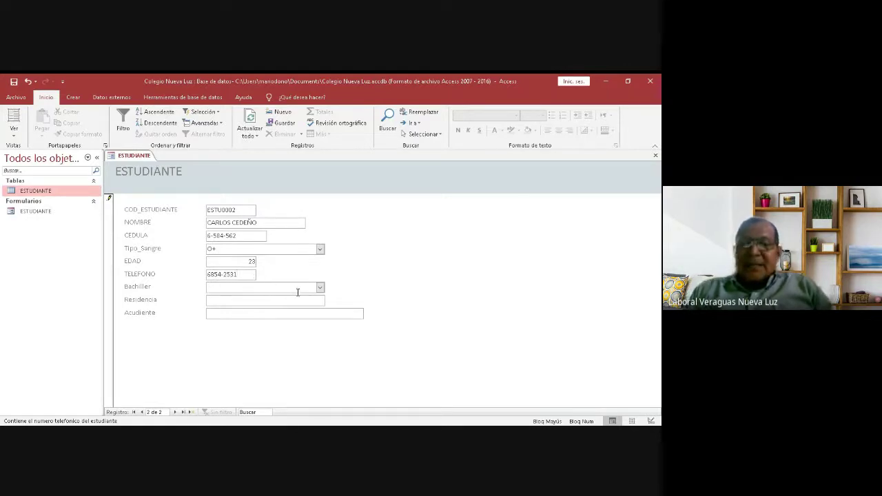
# Step: Choose BACHILLER EN COMERCIO and enter the student's home address in Residencia
pyautogui.click(320, 288)
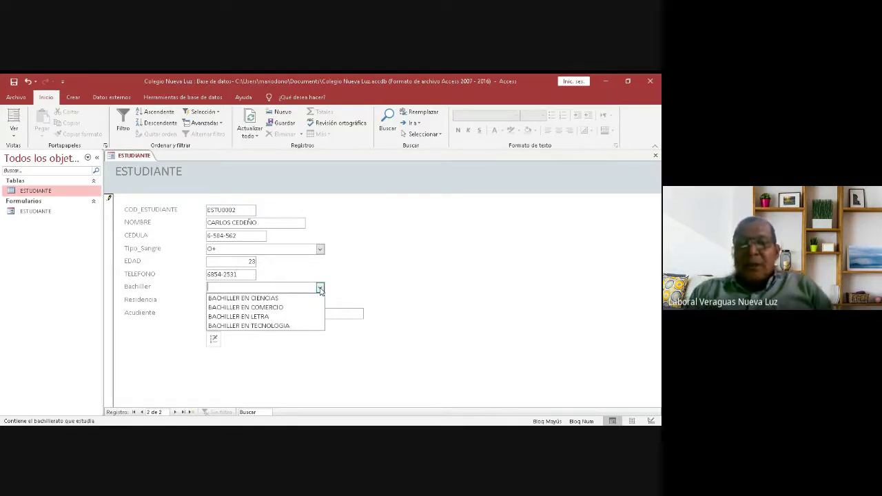
pyautogui.click(306, 307)
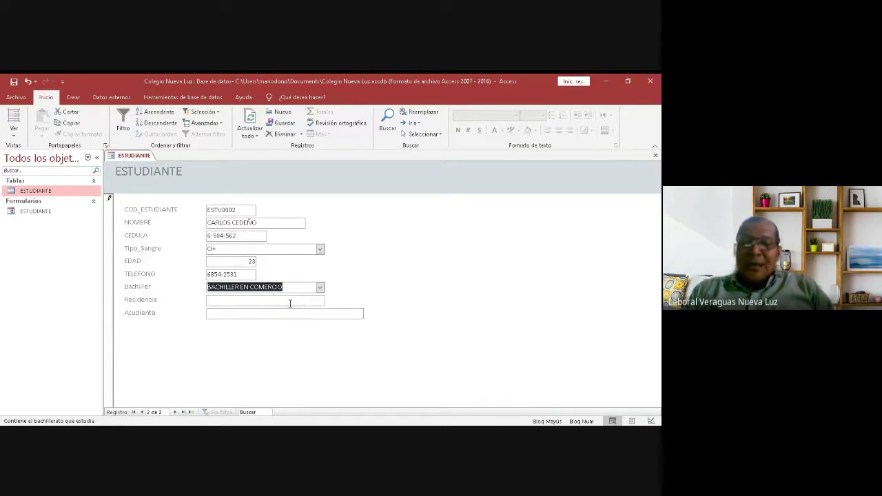
pyautogui.click(290, 302)
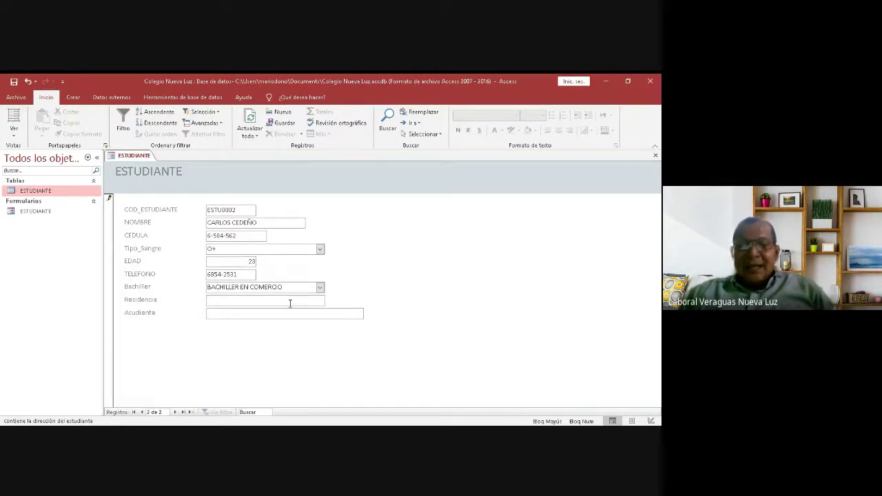
pyautogui.write('ALTO LA')
pyautogui.write('JAS, CANTO DE')
pyautogui.write('L LLANO, ')
pyautogui.write('SAN')
pyautogui.write('TIAGO')
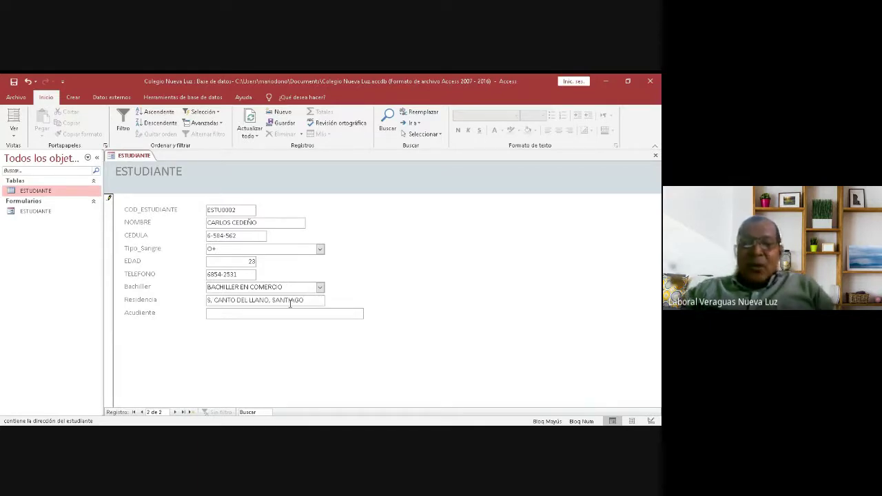
# Step: Enter the guardian's name and phone in Acudiente, then move to blank record 3
pyautogui.click(287, 315)
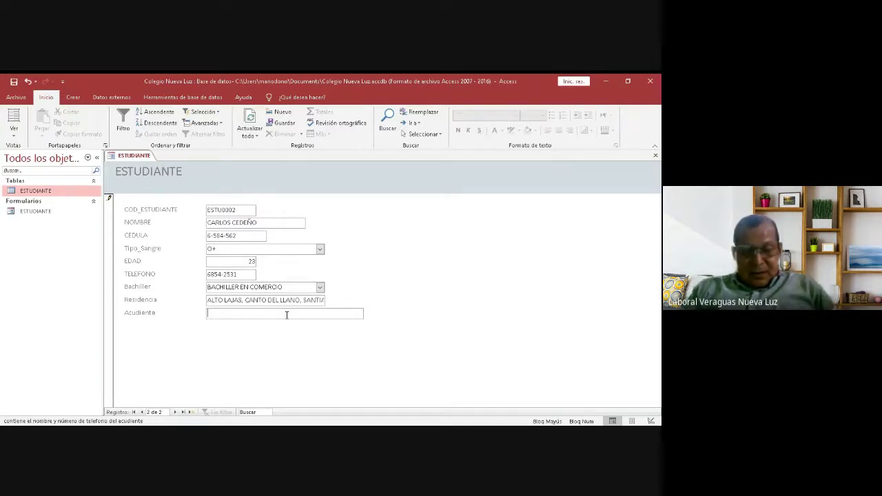
pyautogui.write('A')
pyautogui.press('BackSpace')
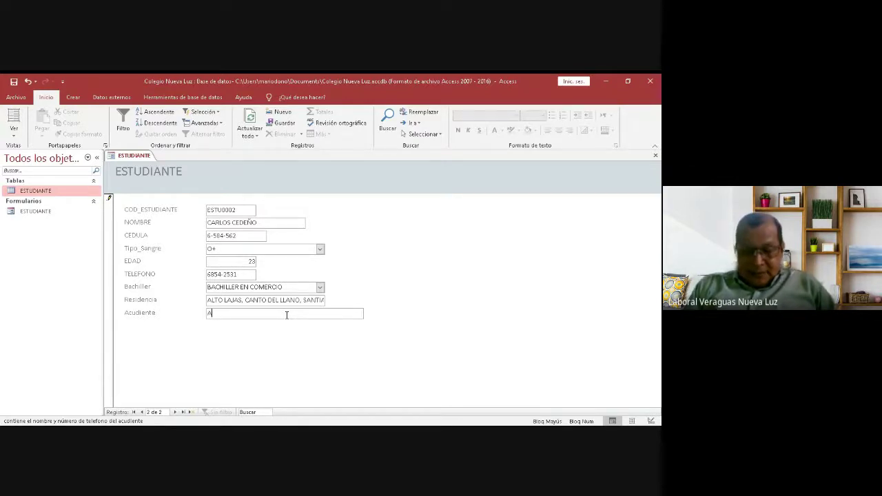
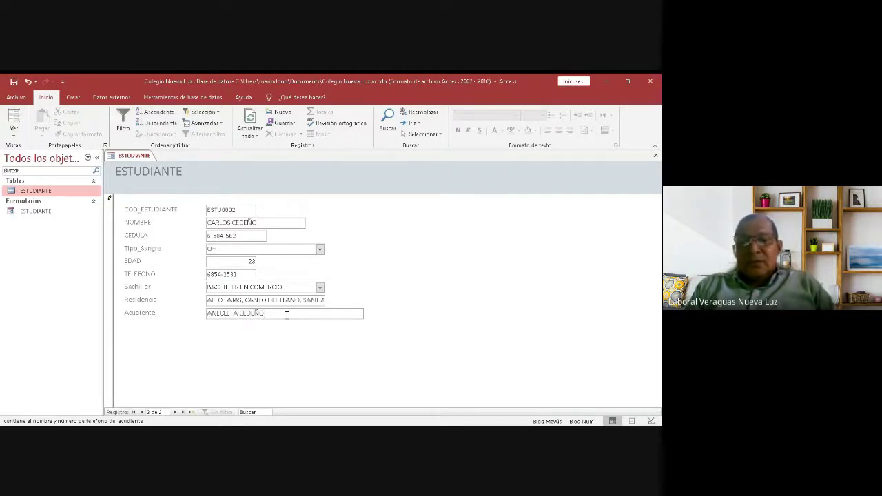
pyautogui.write(' E')
pyautogui.write('54')
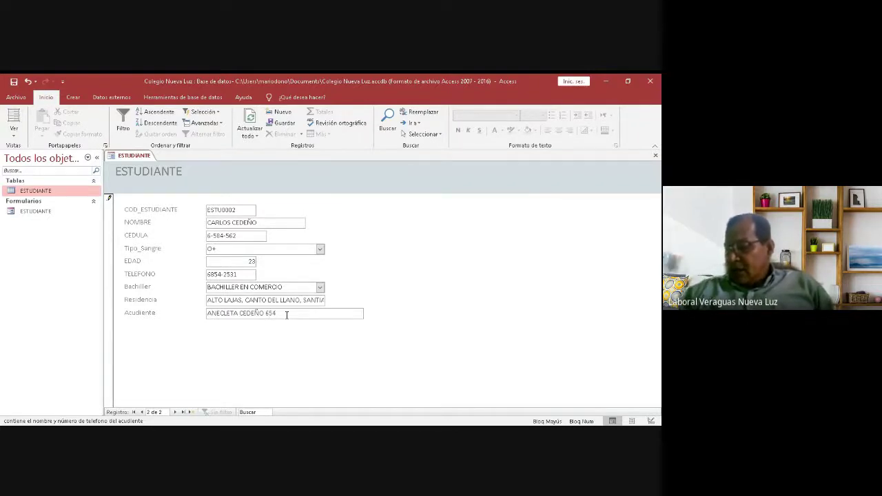
pyautogui.write('8-273')
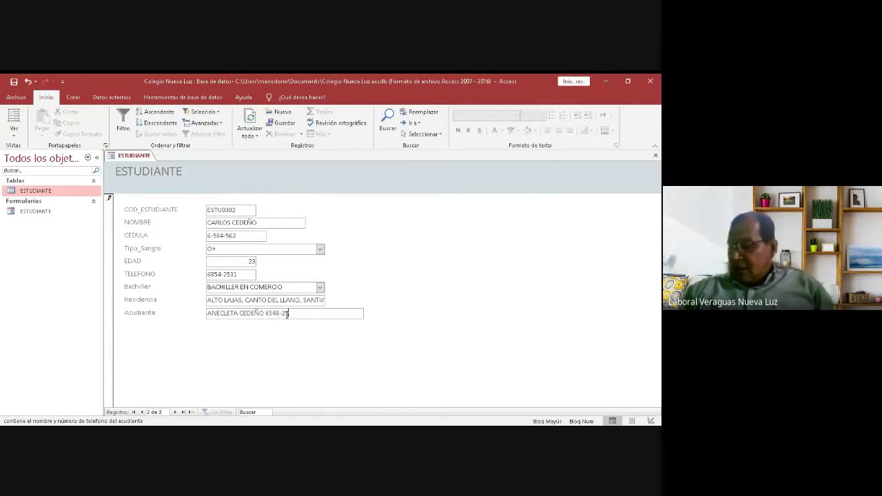
pyautogui.write('0')
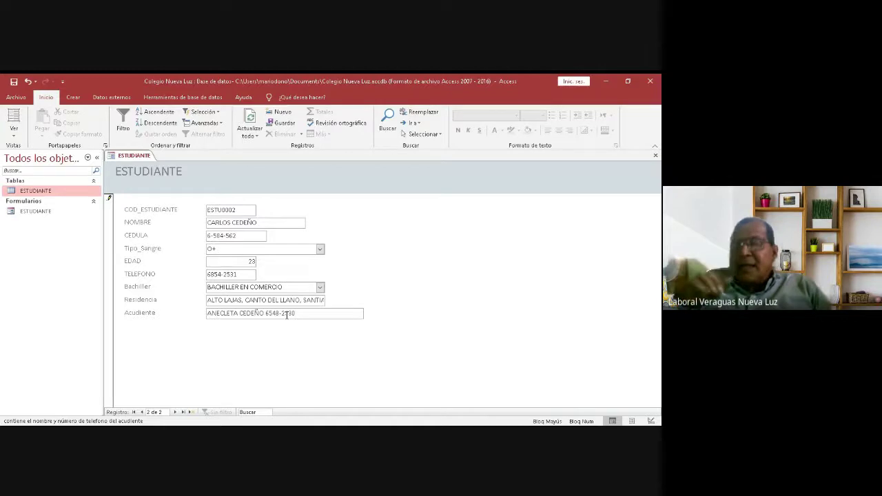
pyautogui.press('Tab')
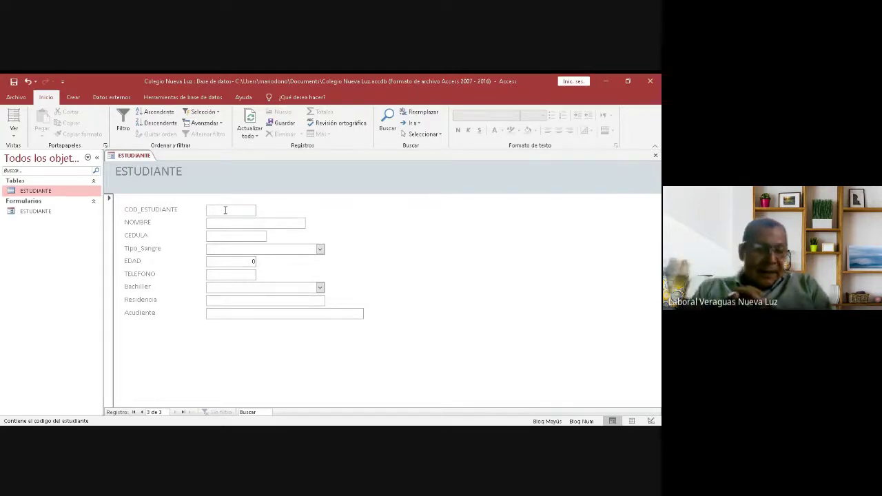
# Step: Enter code ESTU0003 and begin typing the third student's name in NOMBRE
pyautogui.write('ES')
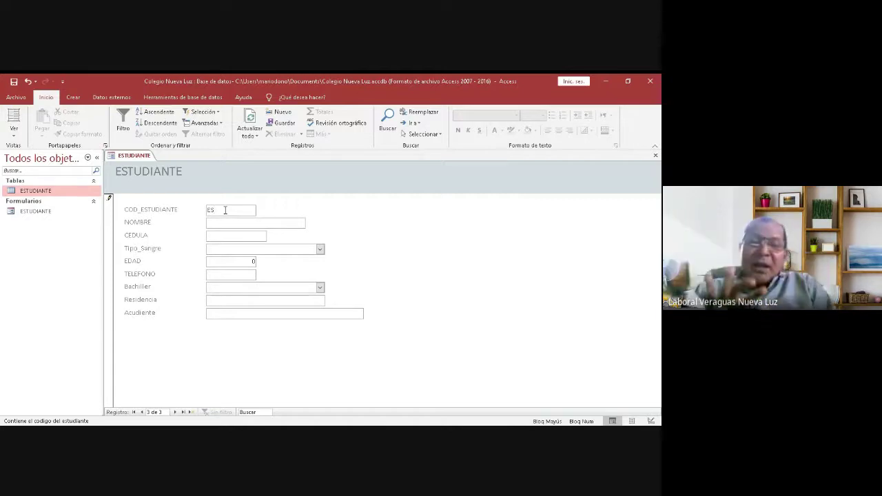
pyautogui.write('TU')
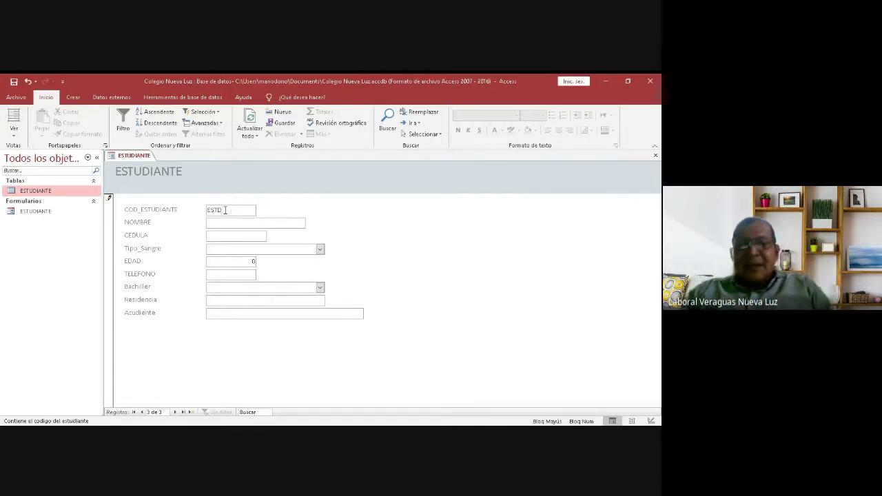
pyautogui.press('BackSpace')
pyautogui.write('U')
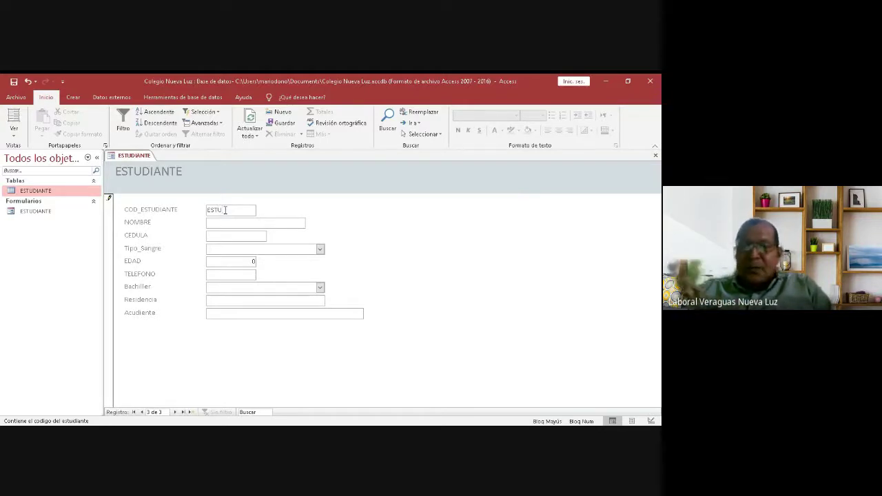
pyautogui.write('0003')
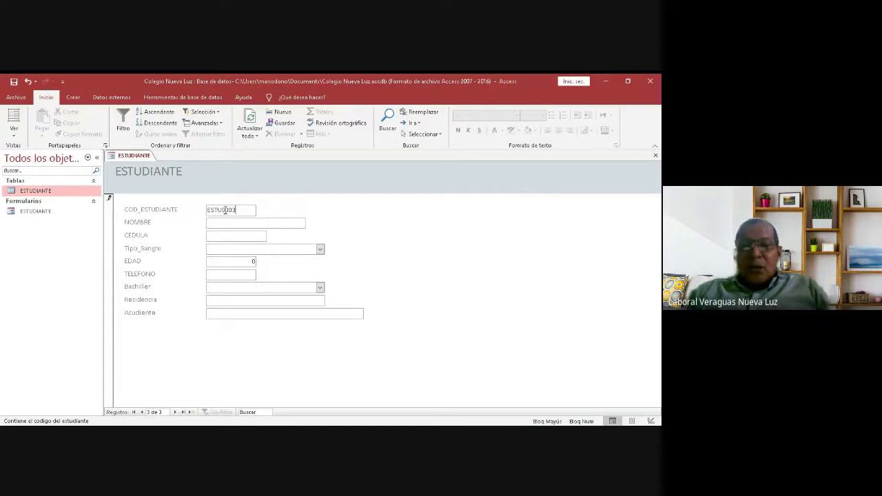
pyautogui.click(233, 222)
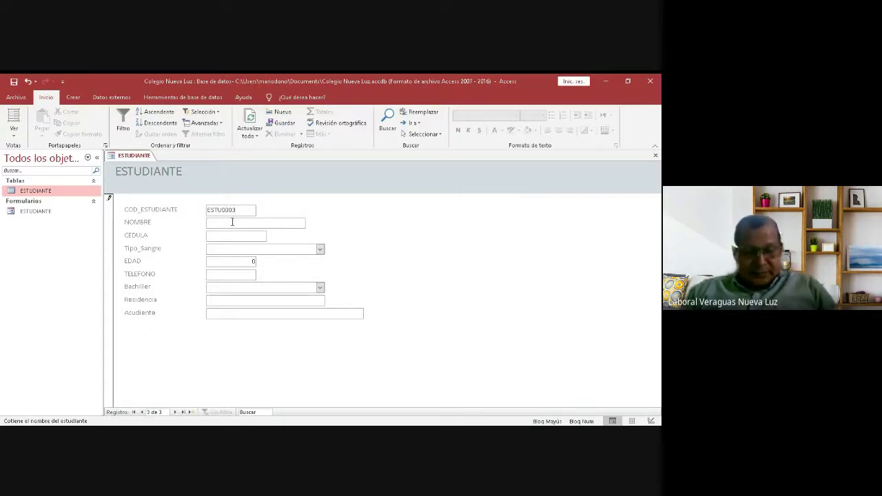
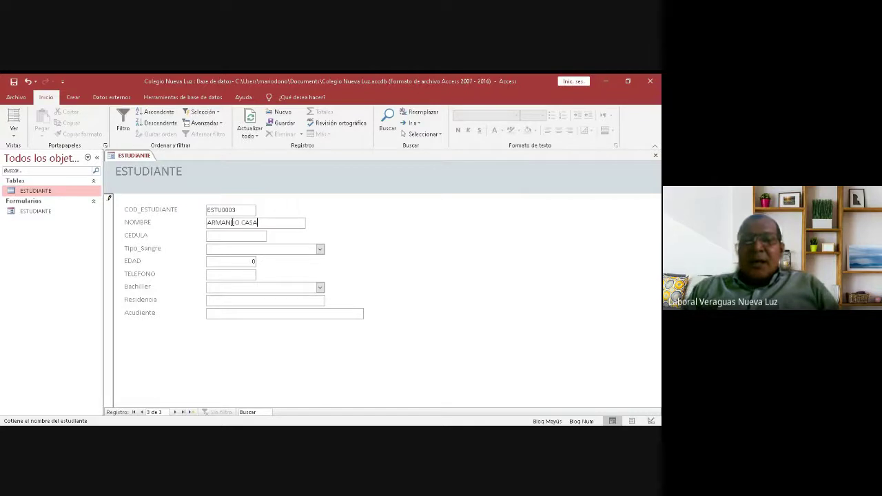
# Step: Enter the third student's cédula number in CEDULA
pyautogui.click(232, 236)
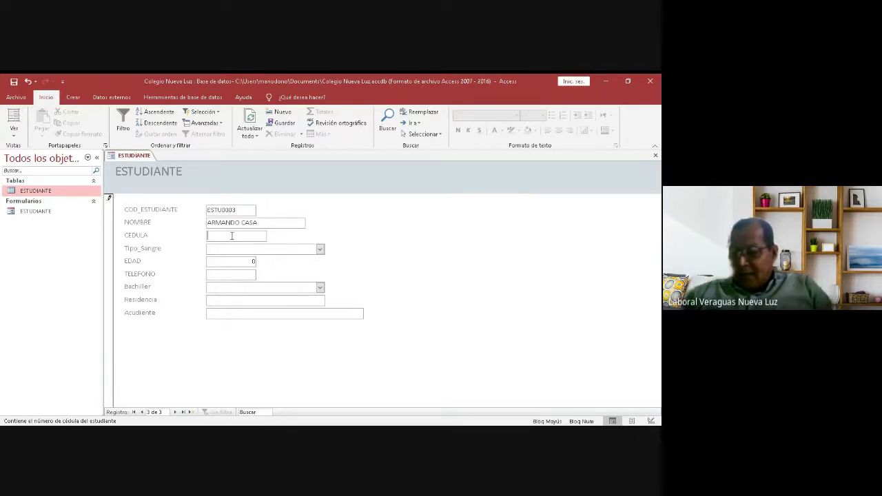
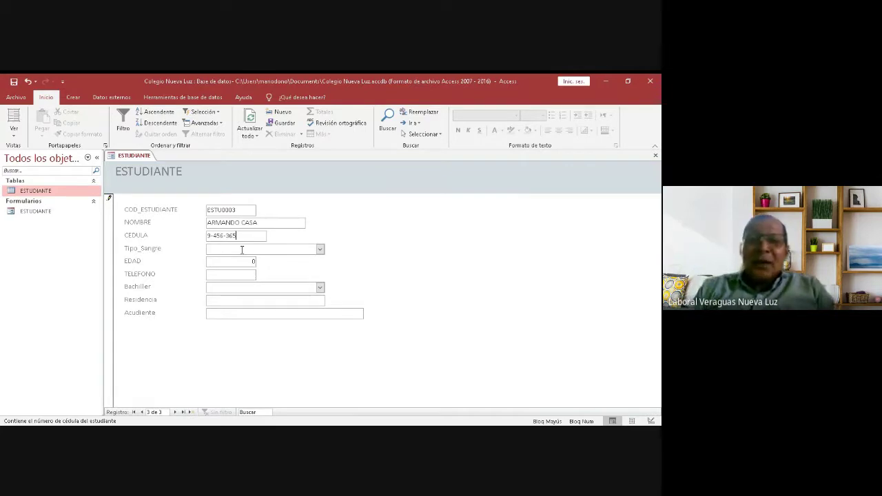
# Step: Set blood type O+, age 21 and the student's phone number
pyautogui.click(319, 249)
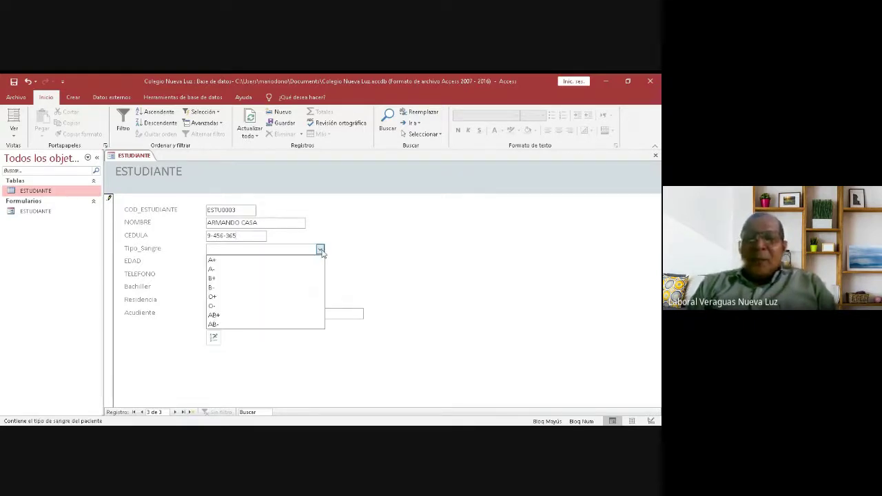
pyautogui.click(308, 297)
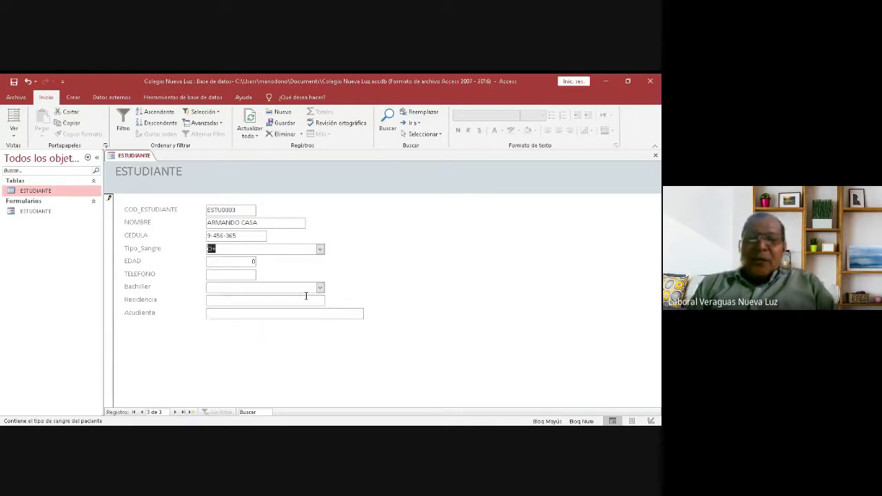
pyautogui.click(254, 261)
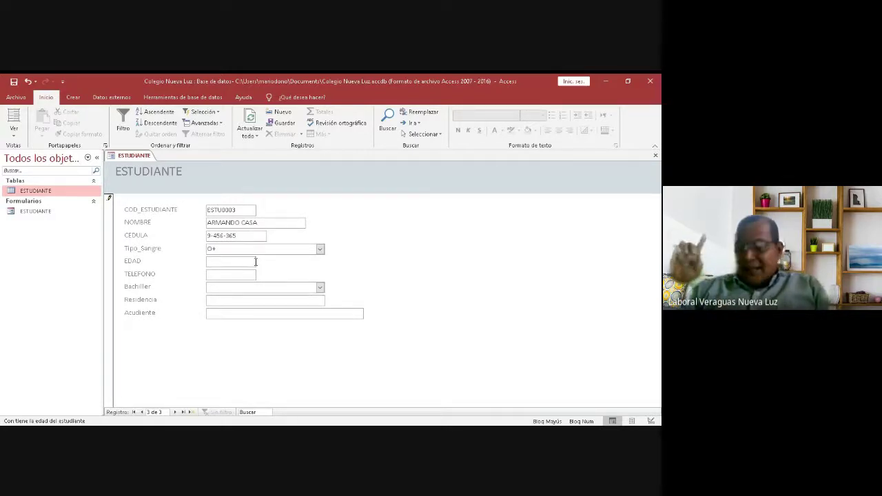
pyautogui.write('21')
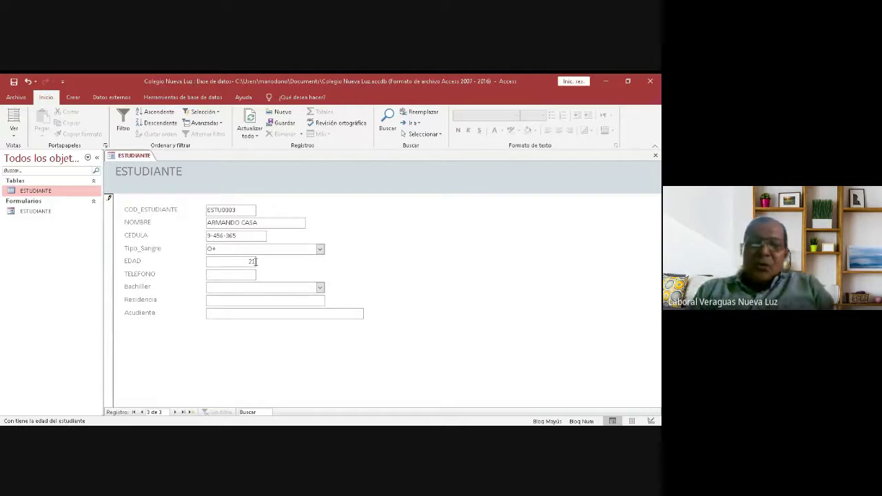
pyautogui.click(250, 274)
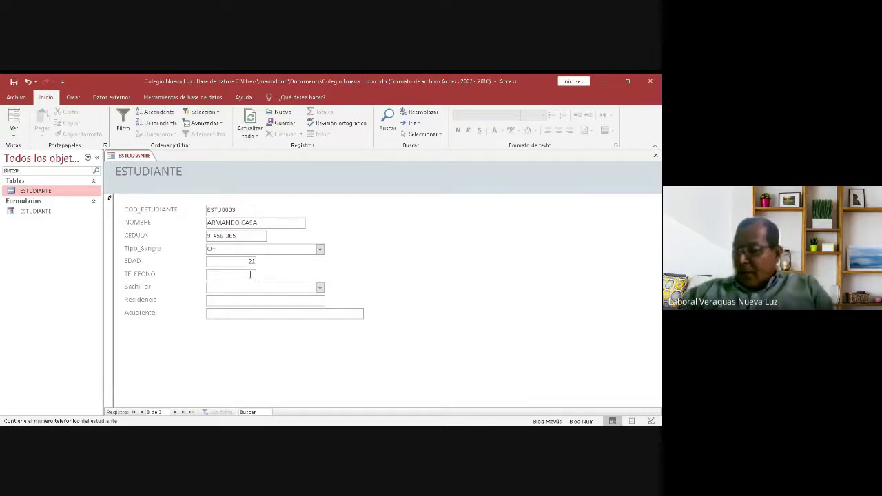
pyautogui.write('6854-5231')
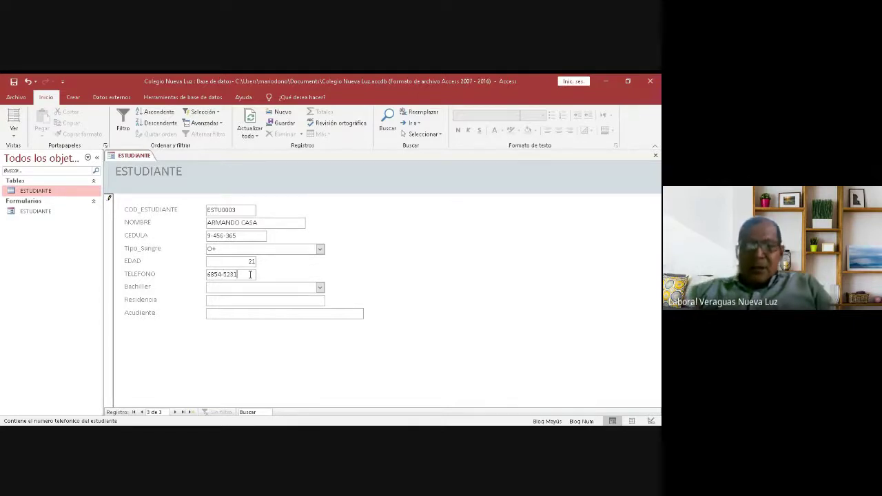
# Step: Choose BACHILLER EN CIENCIAS and type the student's residence address, fixing a typo
pyautogui.click(321, 287)
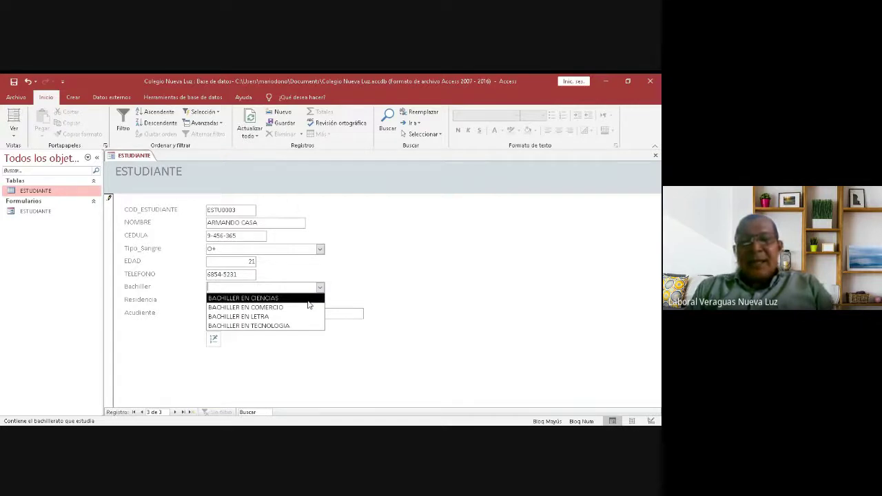
pyautogui.click(309, 301)
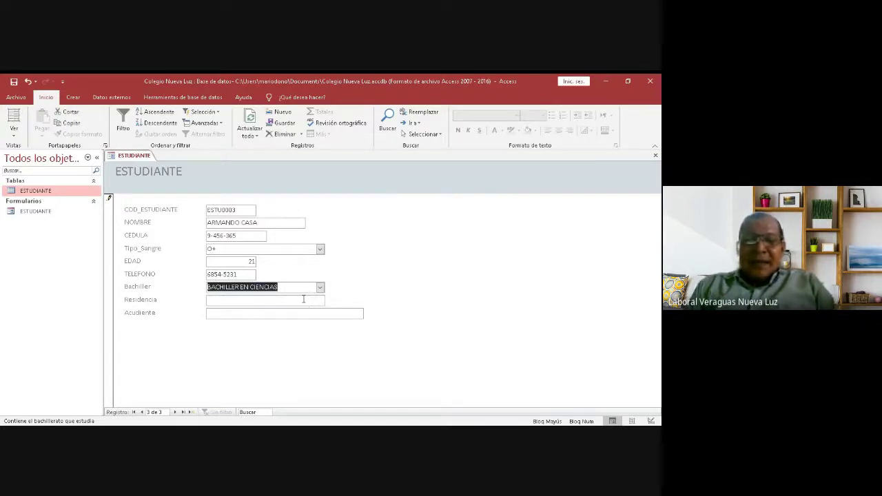
pyautogui.click(303, 300)
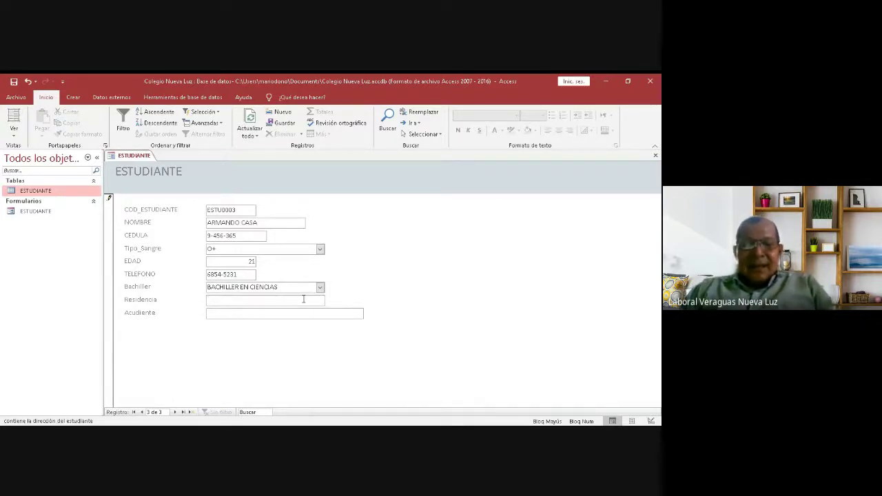
pyautogui.write('BDA L')
pyautogui.write('A LAMEN')
pyautogui.write('DA')
pyautogui.write(', DAN')
pyautogui.press('BackSpace')
pyautogui.press('BackSpace')
pyautogui.press('BackSpace')
pyautogui.write('S')
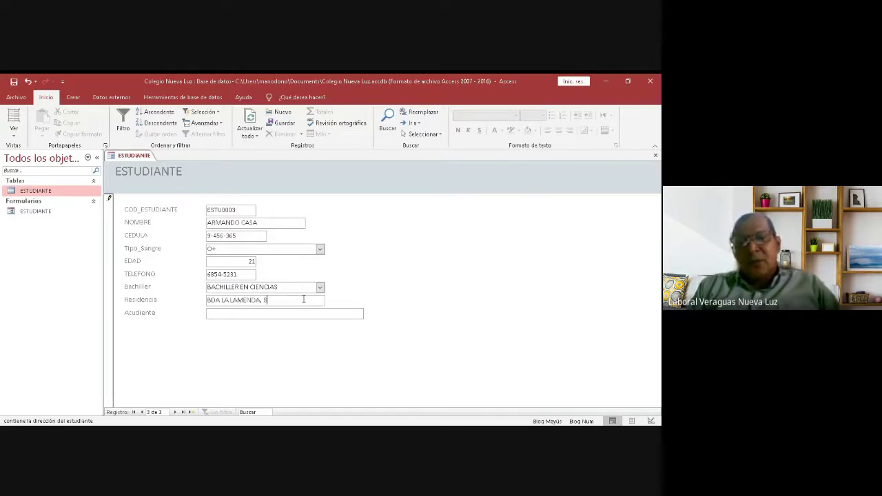
pyautogui.write('ANTIAGO, VERAGUAS')
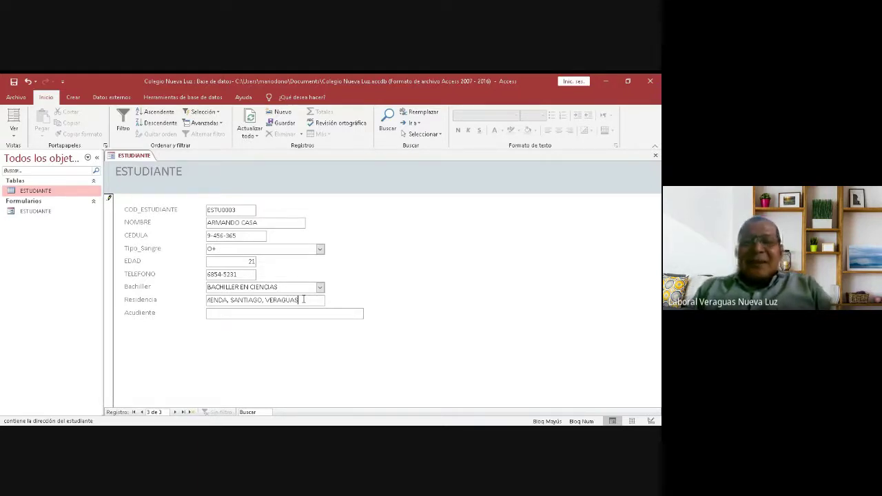
# Step: Enter the guardian's name in Acudiente and save record 3, moving to a blank record
pyautogui.click(264, 314)
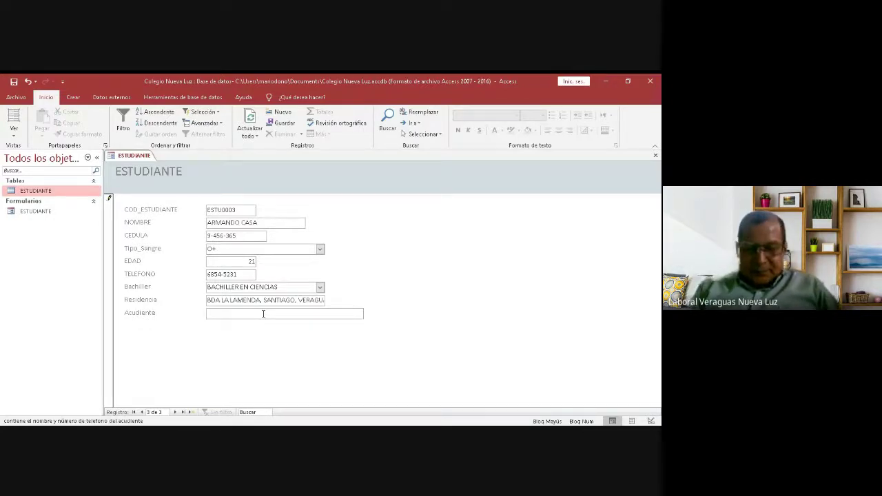
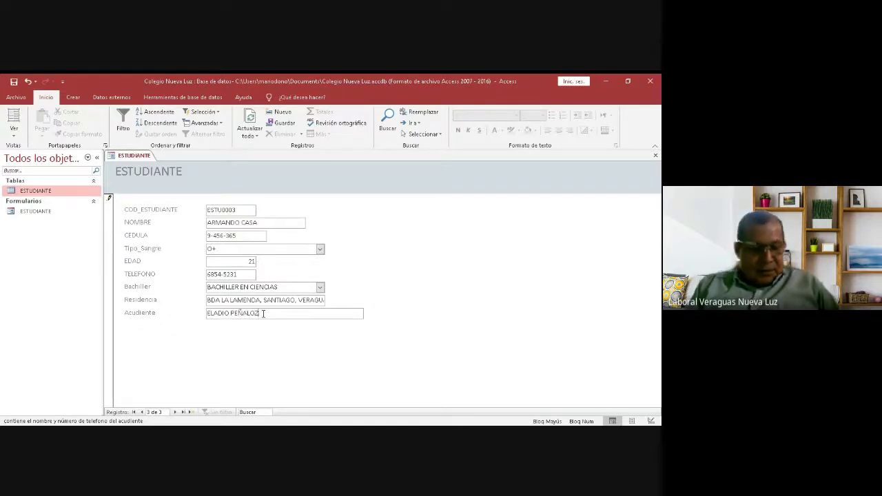
pyautogui.write('A')
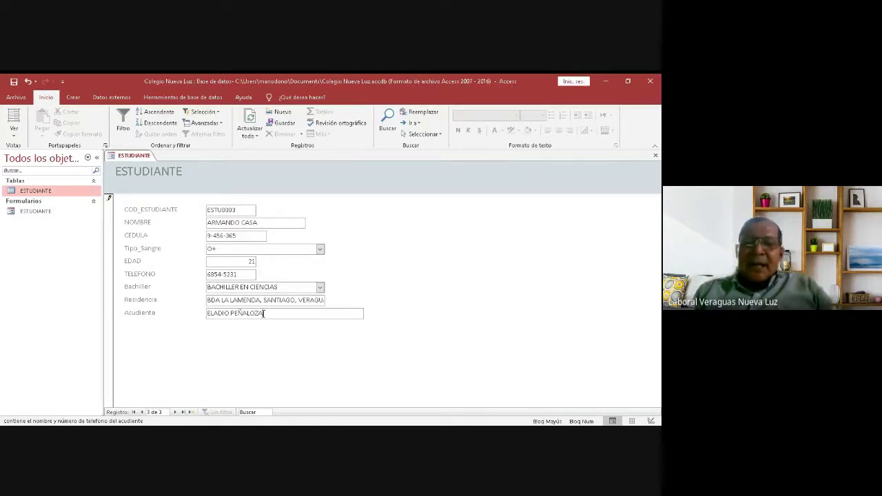
pyautogui.press('Tab')
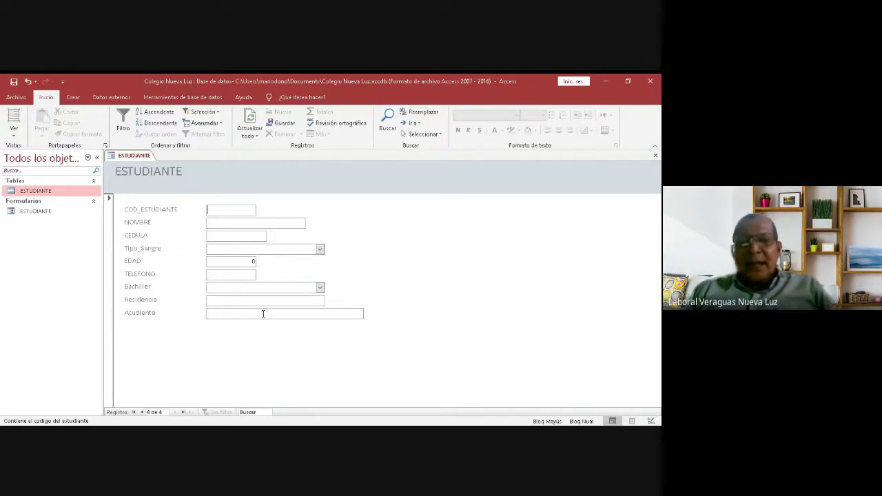
# Step: Enter student code ESTU0001, the student's full name and cédula number in record 4
pyautogui.write('C')
pyautogui.press('BackSpace')
pyautogui.write('ESTU')
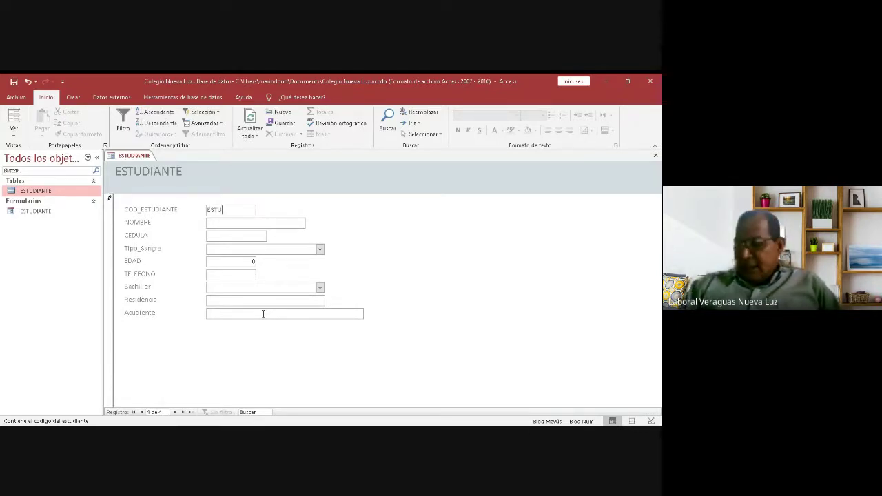
pyautogui.write('0001')
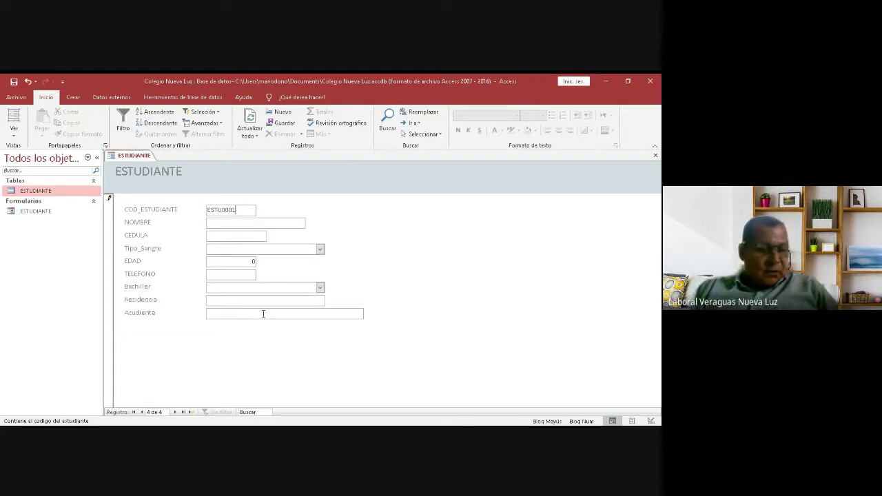
pyautogui.press('Tab')
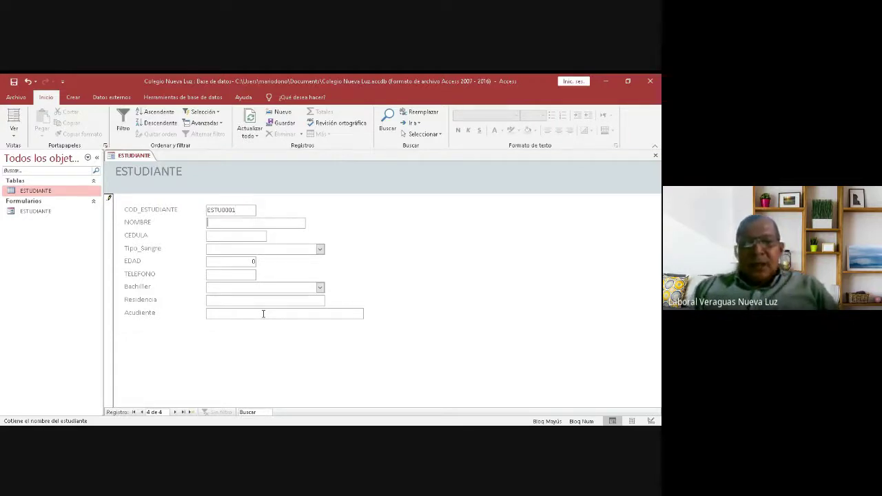
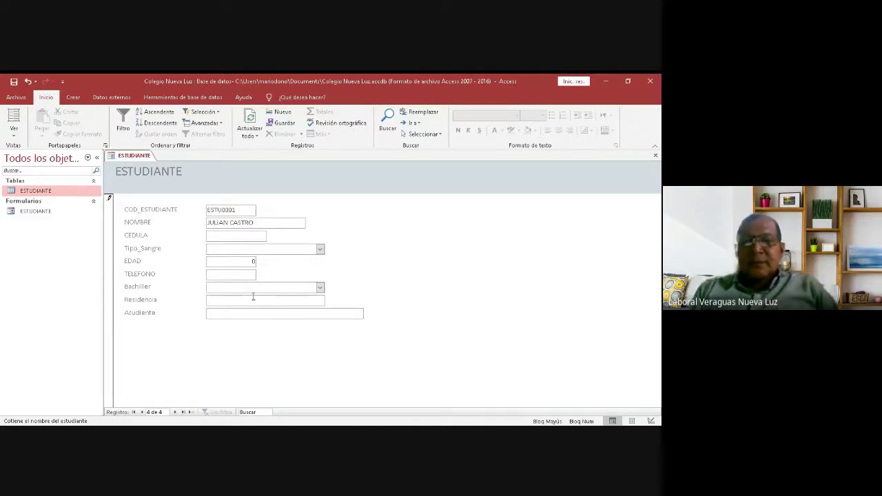
pyautogui.click(237, 237)
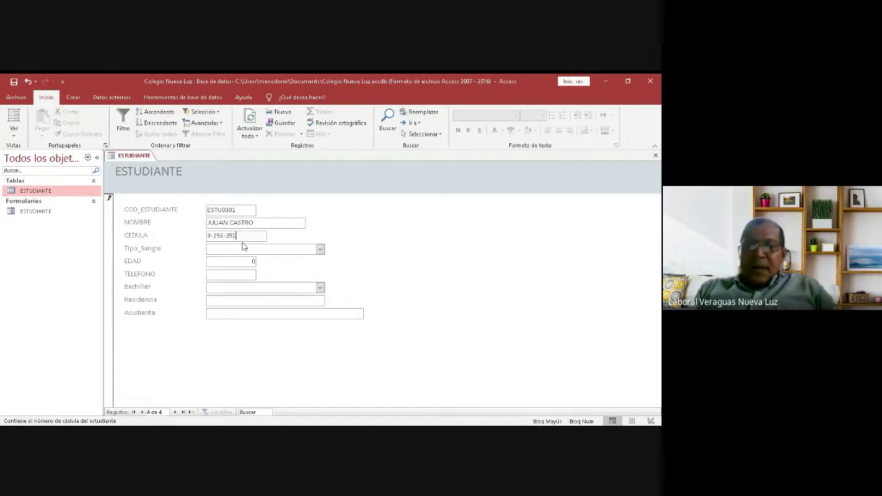
# Step: Set blood type A-, age 21 and the student's phone number
pyautogui.click(319, 250)
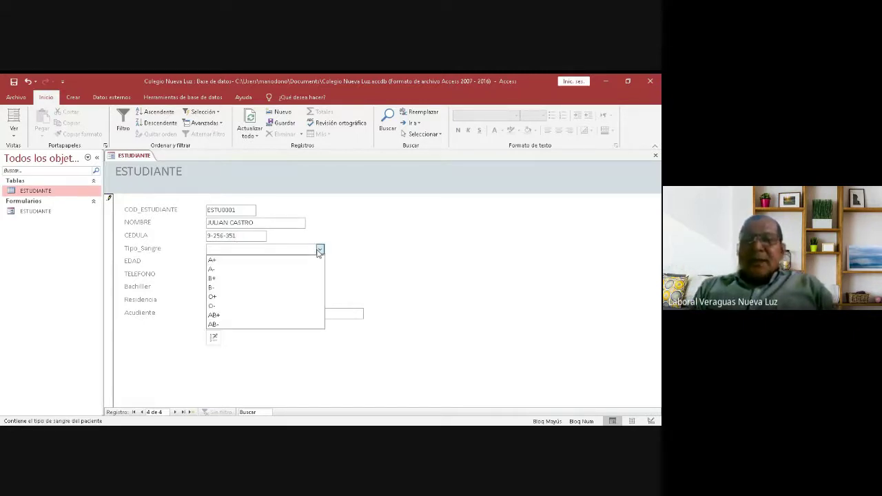
pyautogui.click(300, 269)
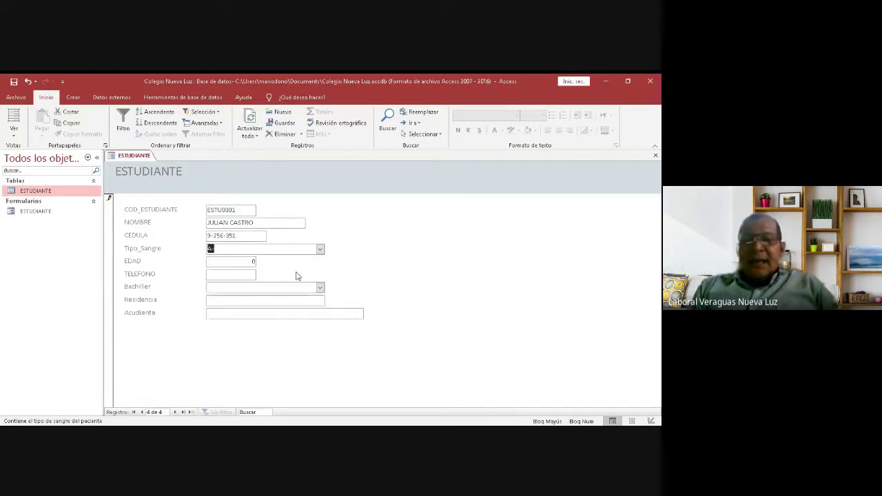
pyautogui.click(254, 262)
pyautogui.press('BackSpace')
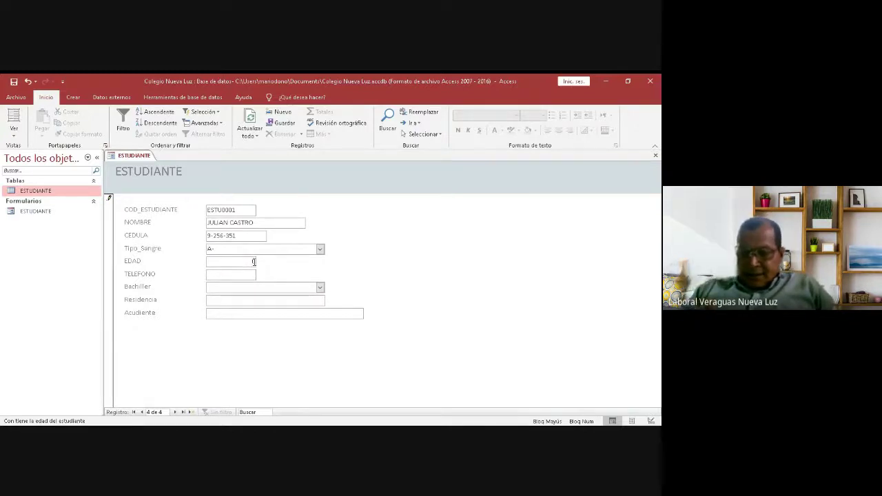
pyautogui.write('21')
pyautogui.click(249, 276)
pyautogui.write('6524-3625')
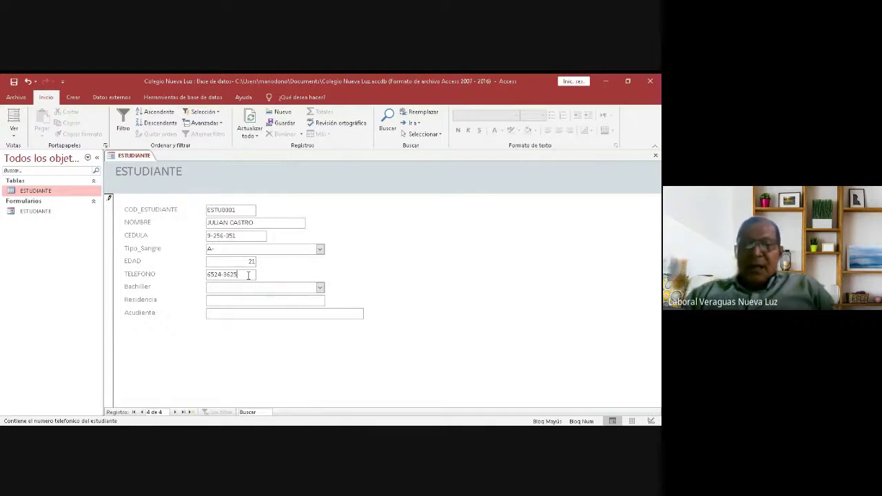
# Step: Choose BACHILLER EN COMERCIO and enter a residence in Santiago, Veraguas
pyautogui.click(321, 288)
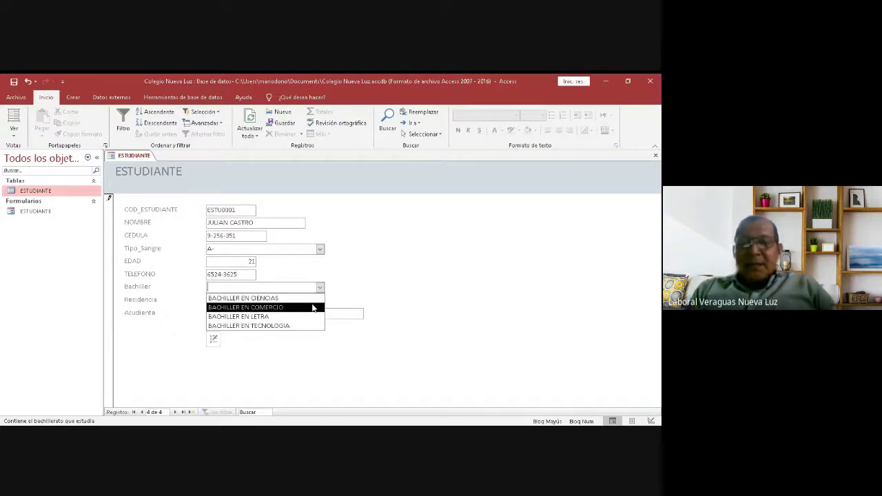
pyautogui.click(313, 308)
pyautogui.click(302, 300)
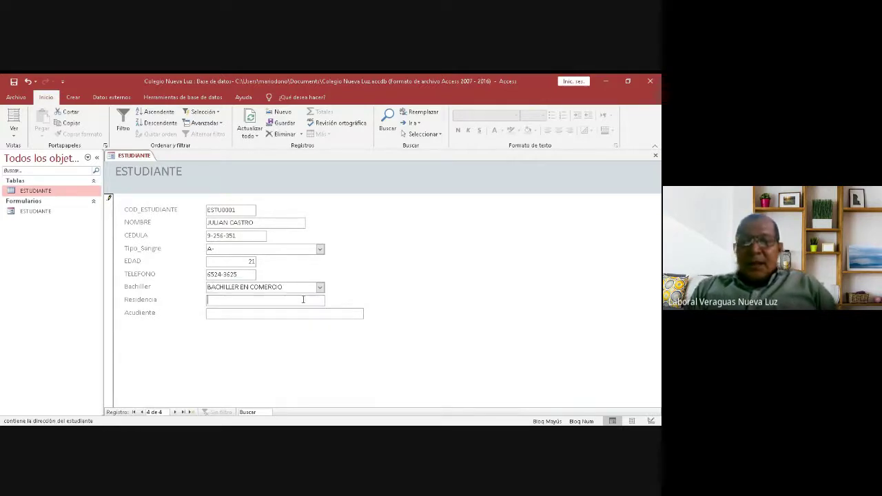
pyautogui.write('BDA LA PR')
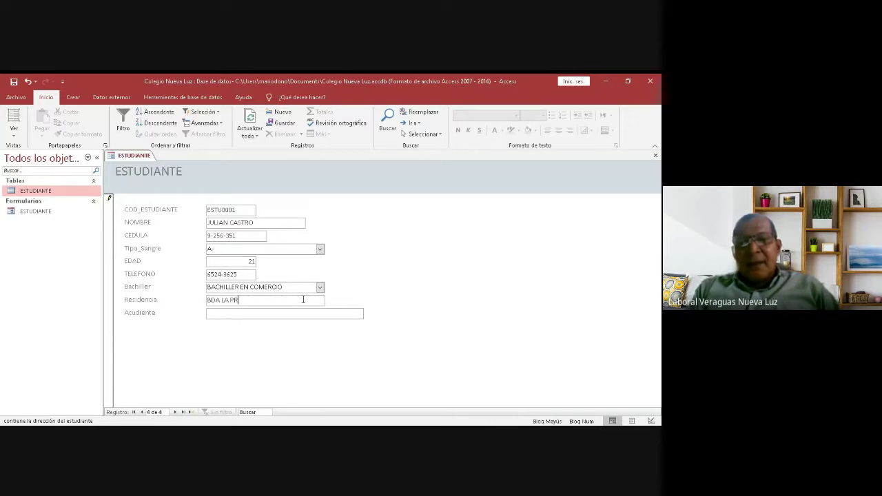
pyautogui.write('IMAVERA, ')
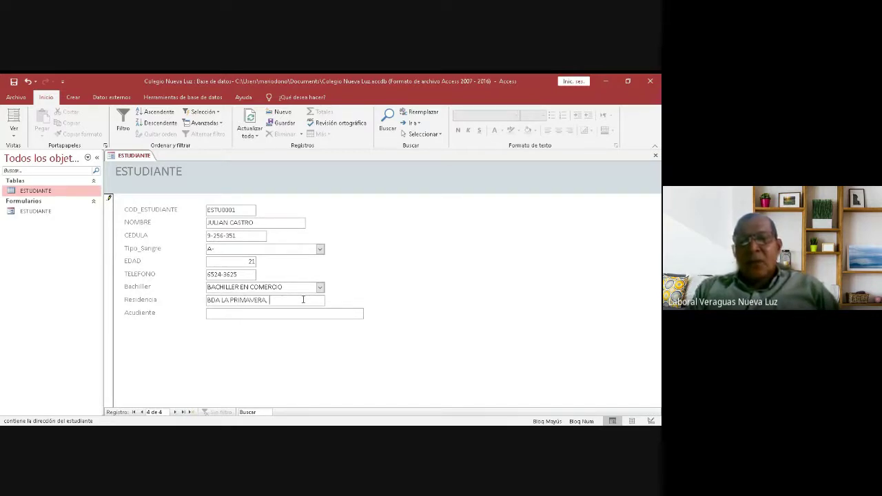
pyautogui.write('SANTIAG')
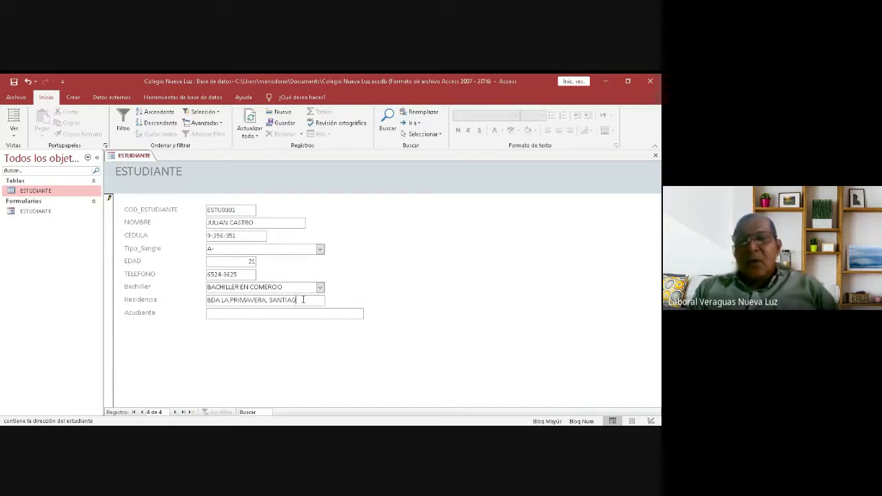
pyautogui.write('O V')
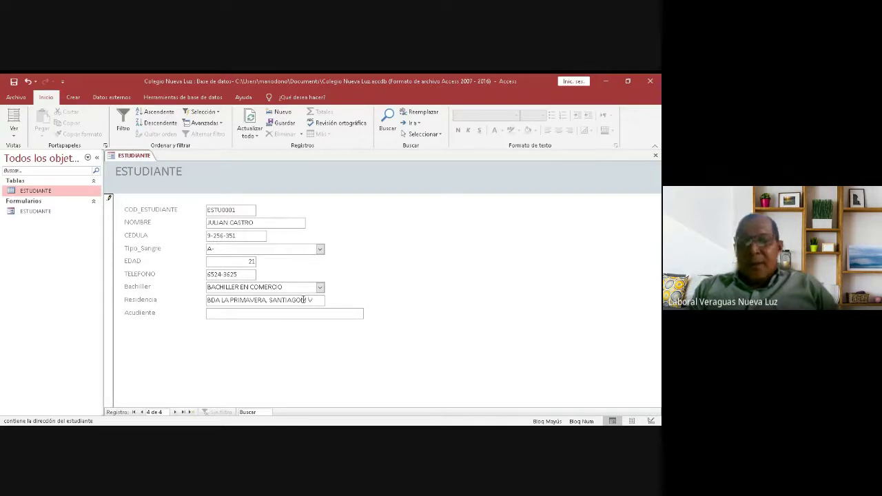
pyautogui.press('BackSpace')
pyautogui.press('BackSpace')
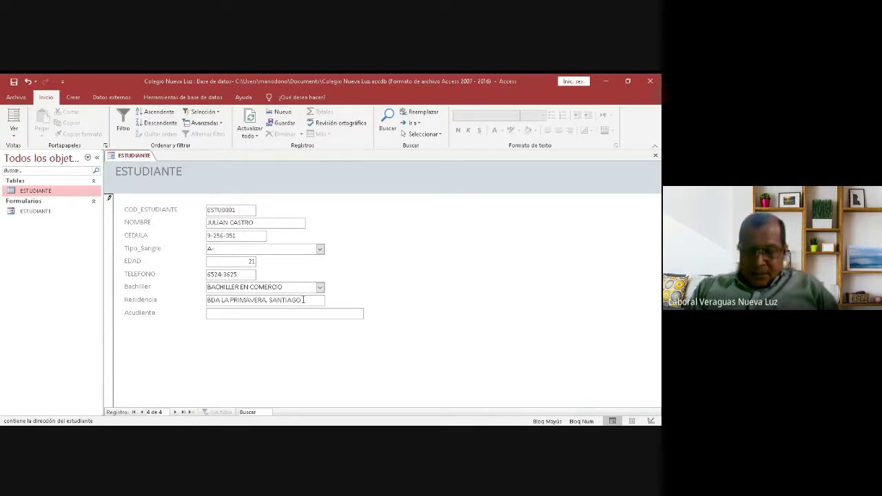
pyautogui.write(', VERAGUAS')
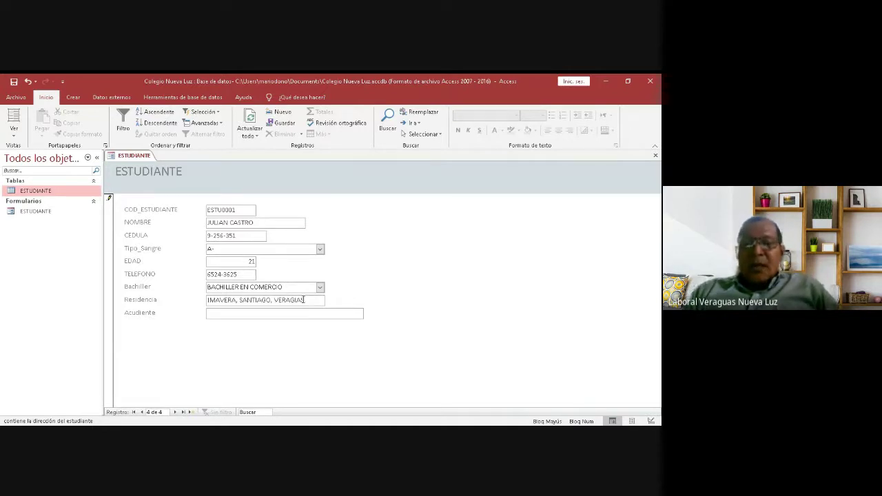
# Step: Enter the guardian's name followed by their phone number in Acudiente
pyautogui.click(291, 315)
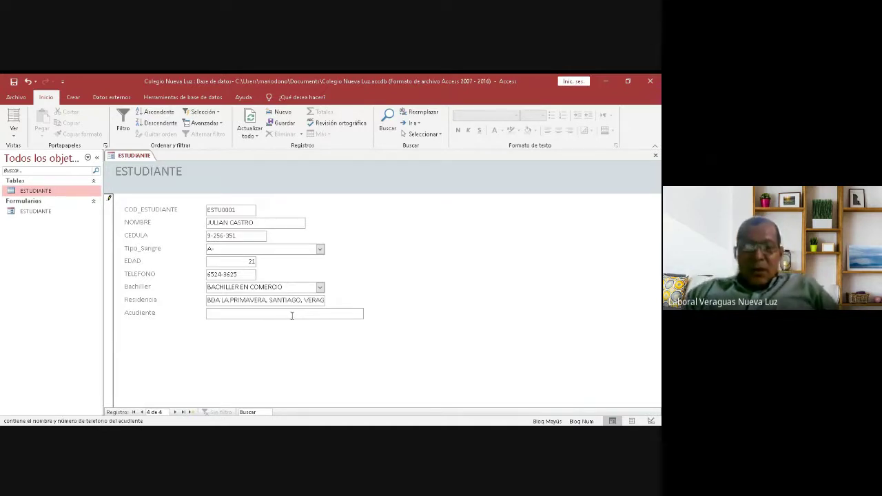
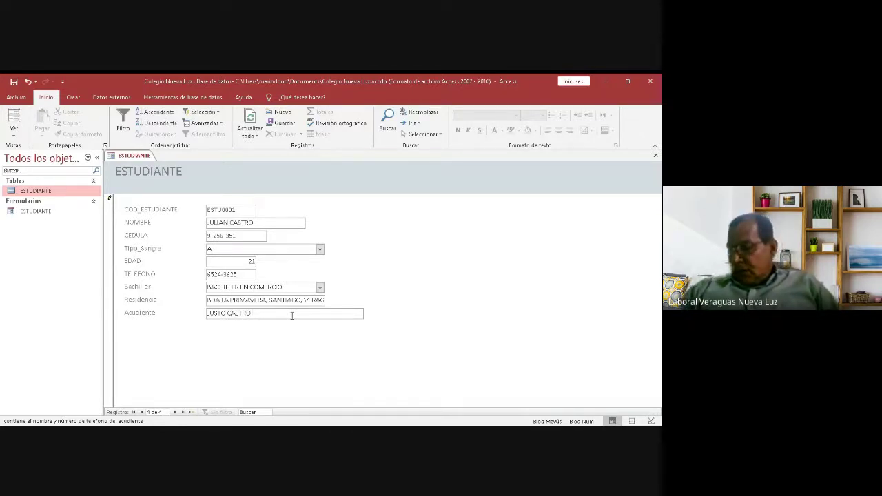
pyautogui.write('998-325')
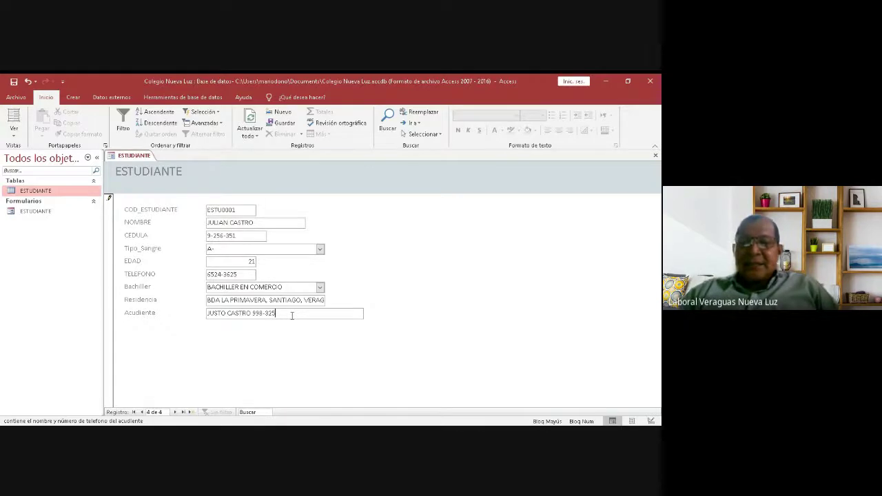
pyautogui.write('2')
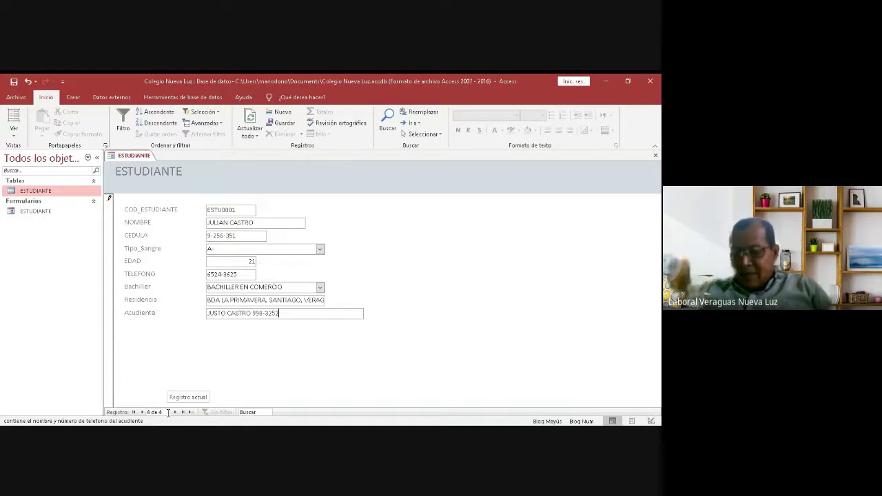
# Step: Commit record 4, triggering the duplicate primary key warning for ESTU0001
pyautogui.press('Tab')
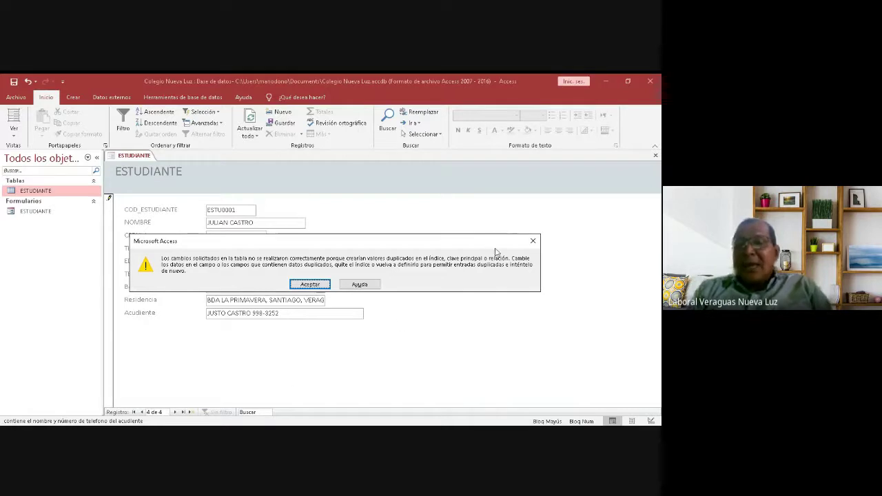
# Step: Dismiss the warning, change the code to ESTU0004, and move to a new blank record
pyautogui.click(533, 242)
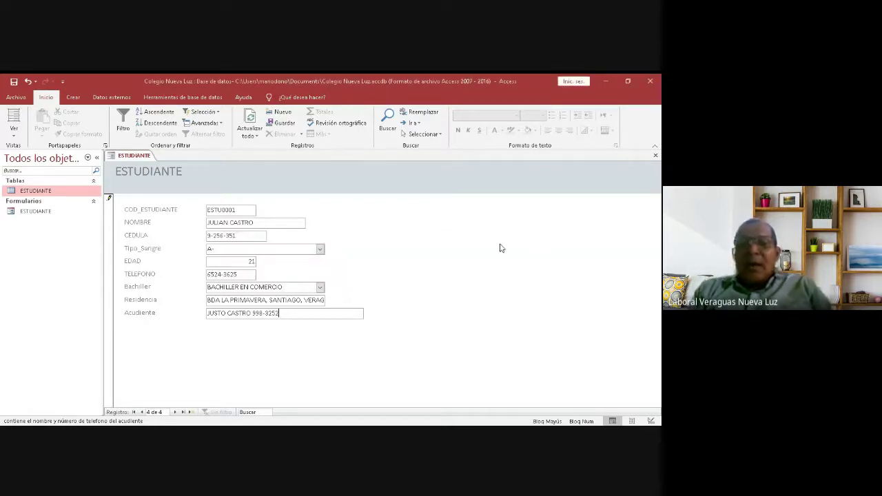
pyautogui.click(237, 210)
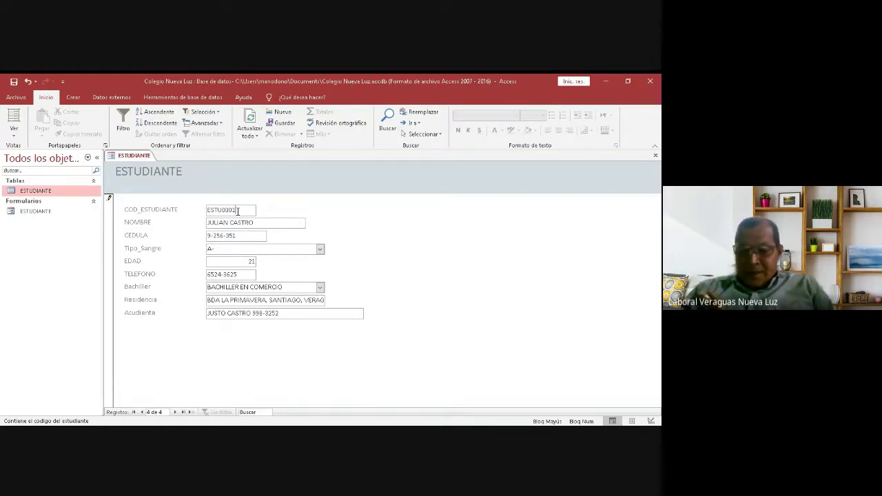
pyautogui.press('BackSpace')
pyautogui.write('4')
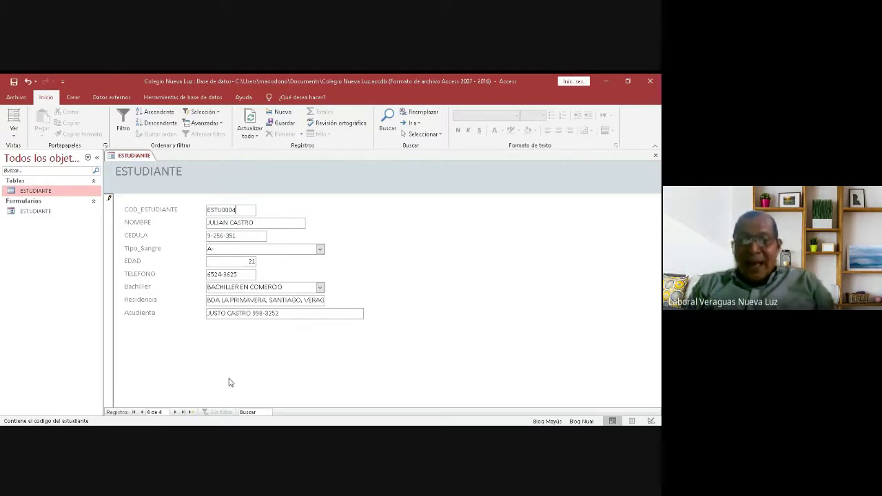
pyautogui.click(176, 412)
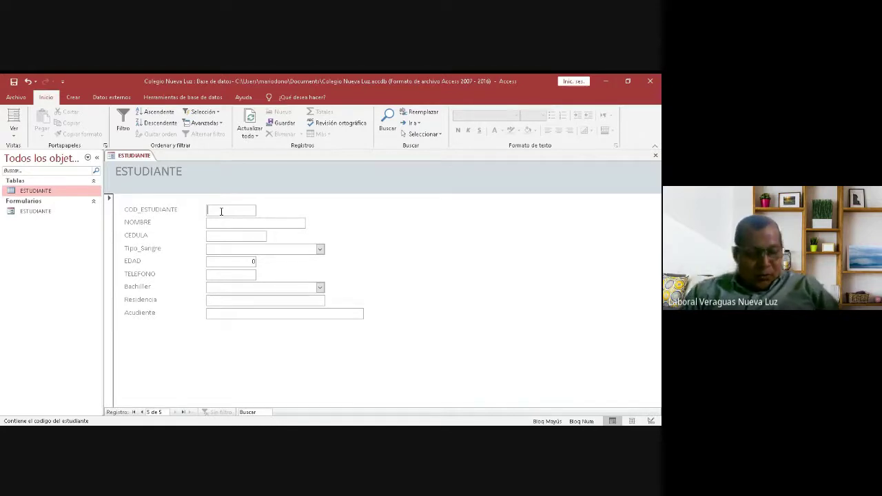
# Step: Enter code ESTU0005 and the student's full name in record 5
pyautogui.write('COD')
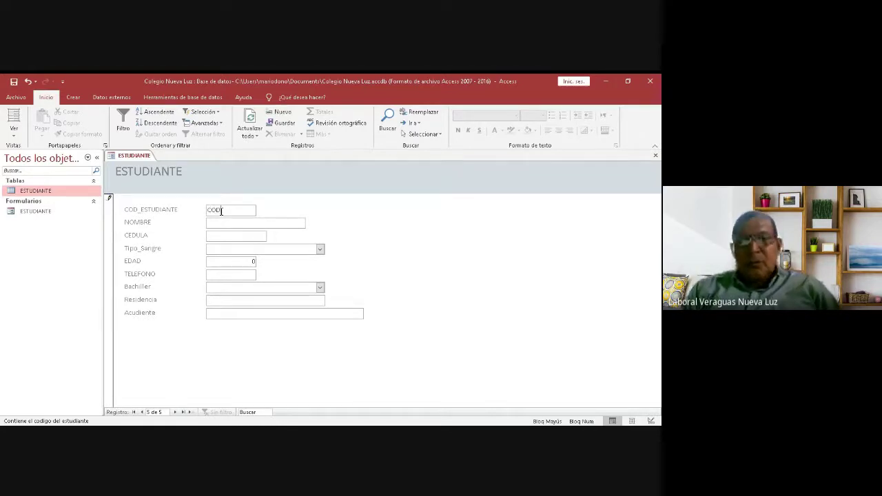
pyautogui.press('BackSpace')
pyautogui.press('BackSpace')
pyautogui.press('BackSpace')
pyautogui.write('EST')
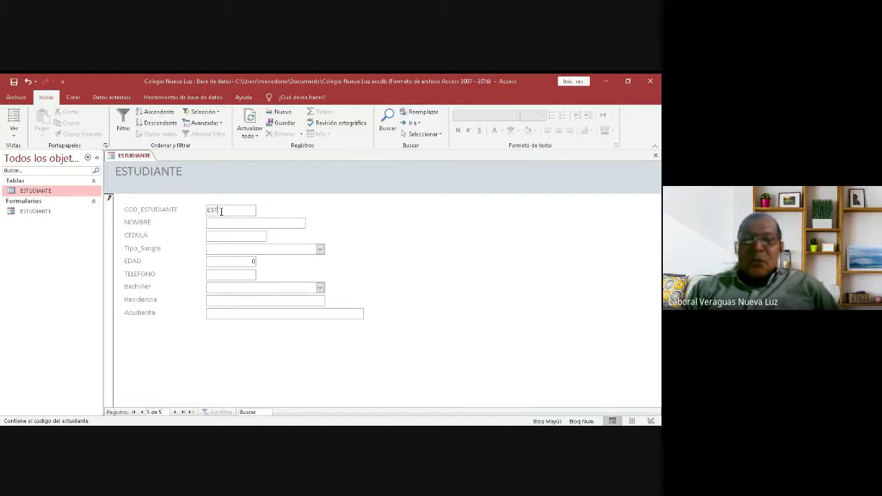
pyautogui.write('U')
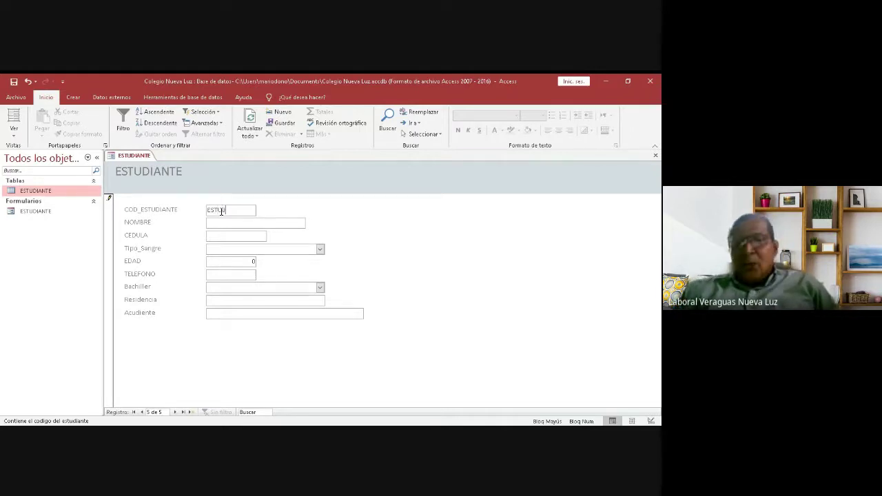
pyautogui.write('0005')
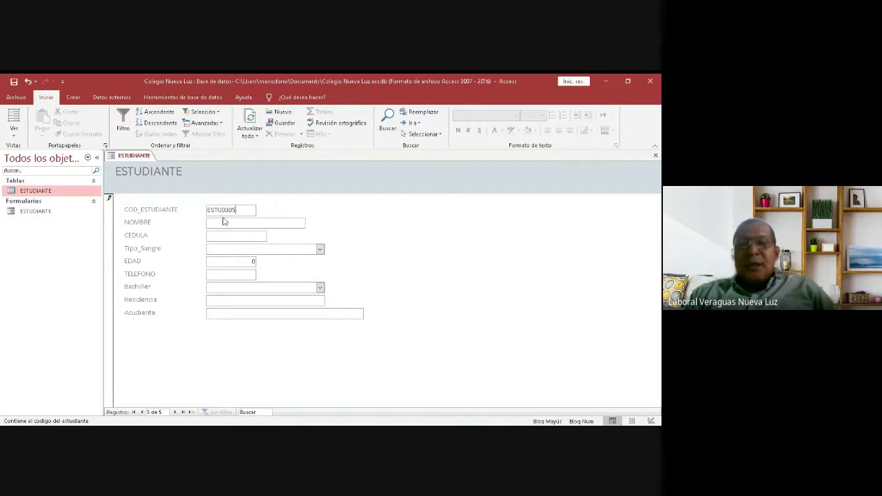
pyautogui.click(227, 224)
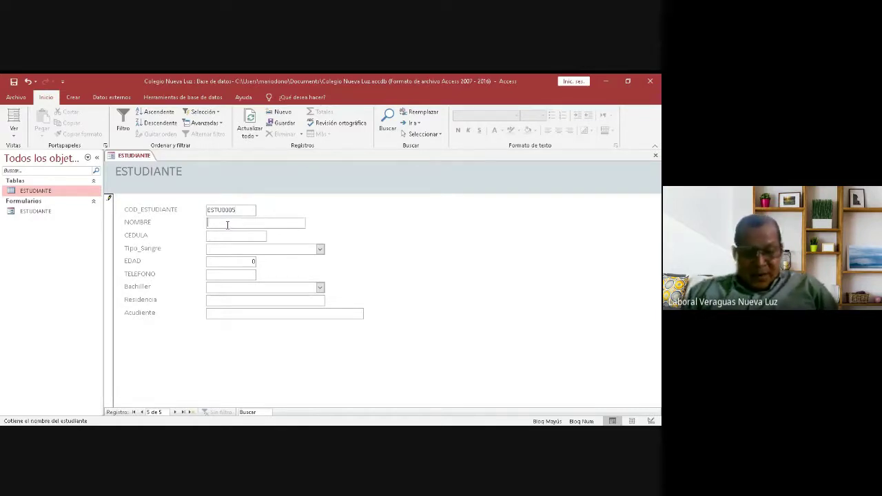
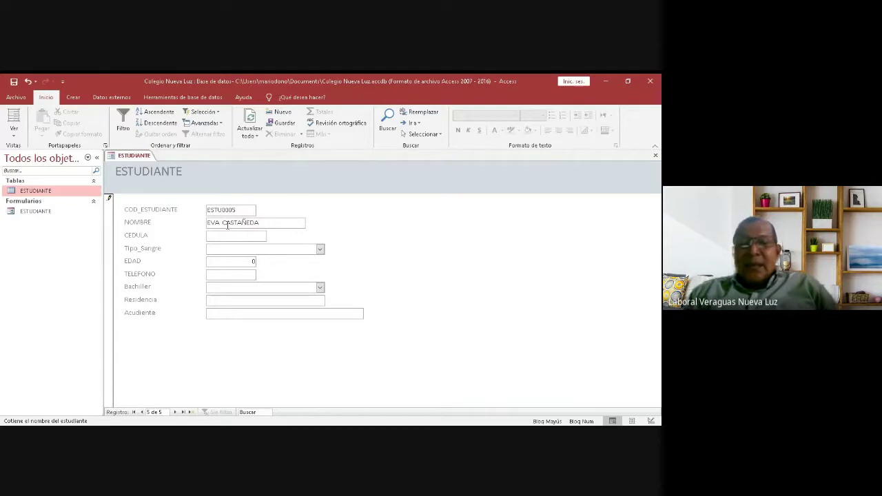
# Step: Enter the student's cédula number and set blood type A-
pyautogui.click(239, 238)
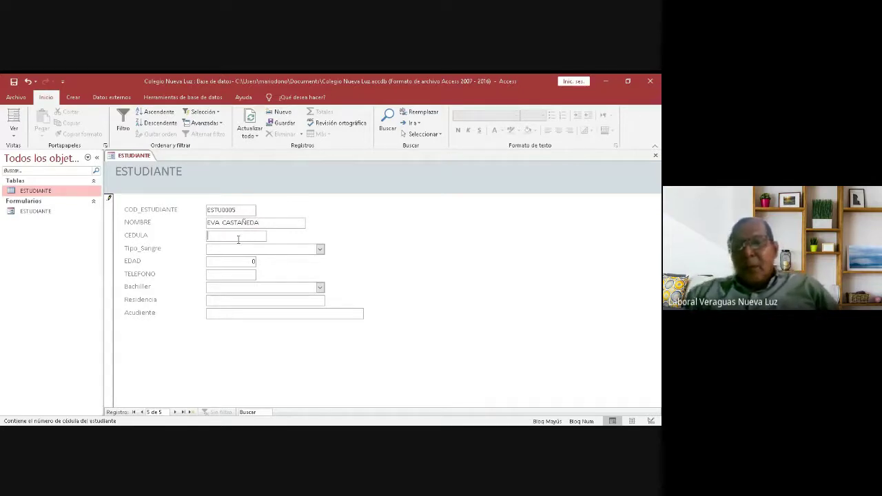
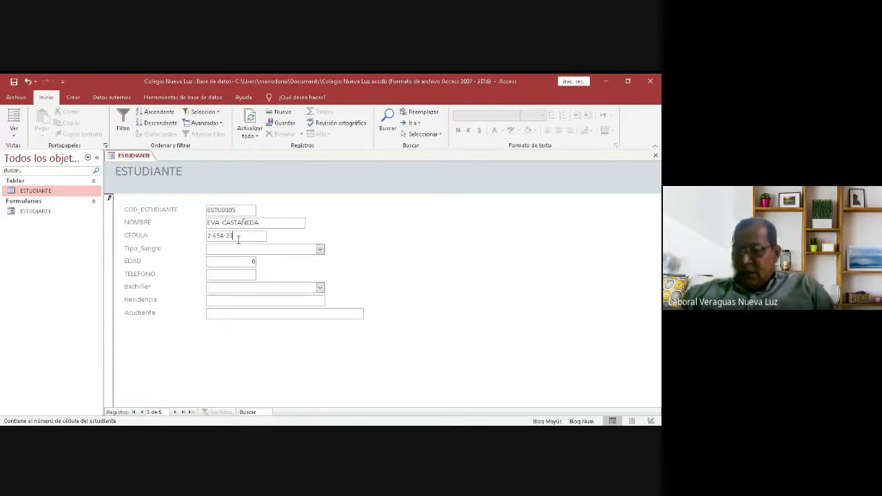
pyautogui.click(321, 250)
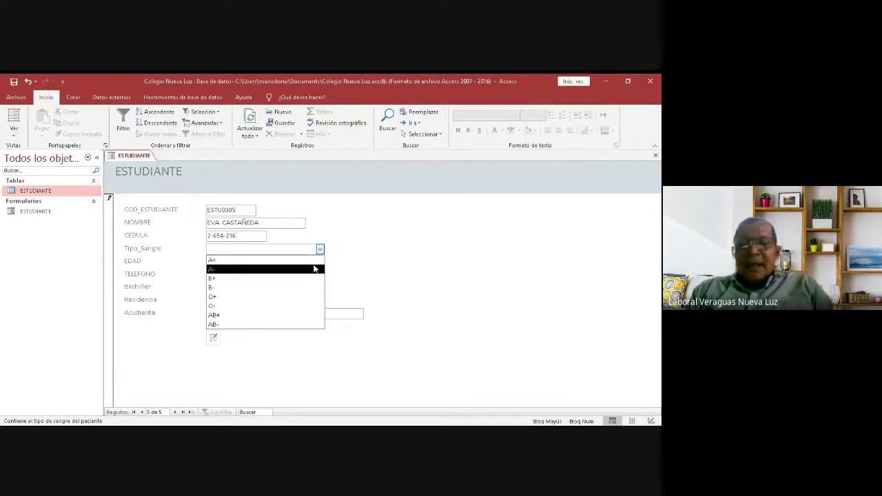
pyautogui.click(311, 269)
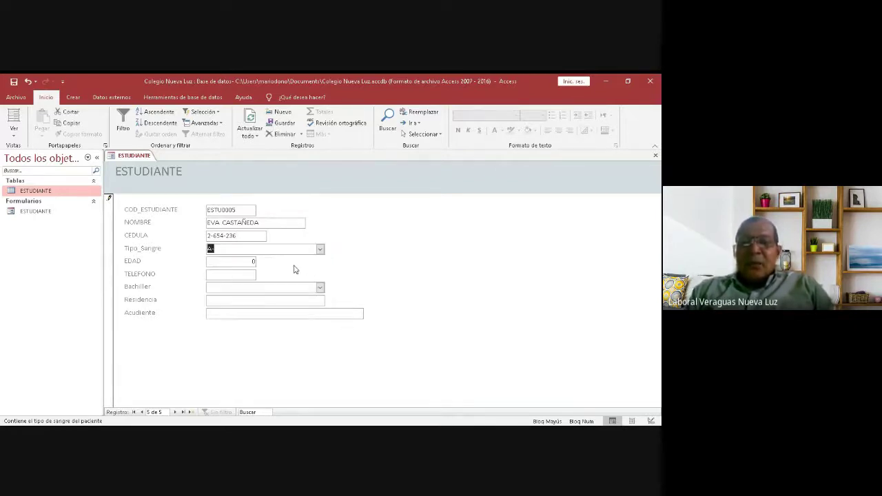
pyautogui.click(254, 262)
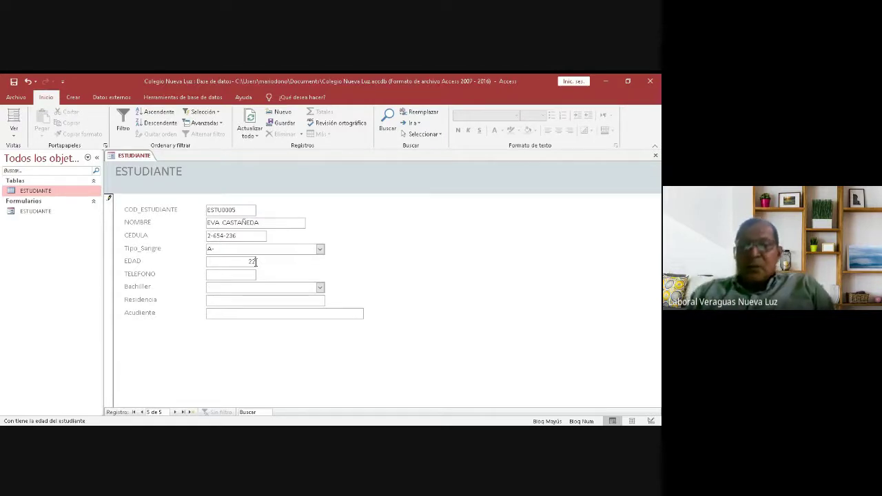
# Step: Enter the student's phone number and choose BACHILLER EN CIENCIAS
pyautogui.click(248, 273)
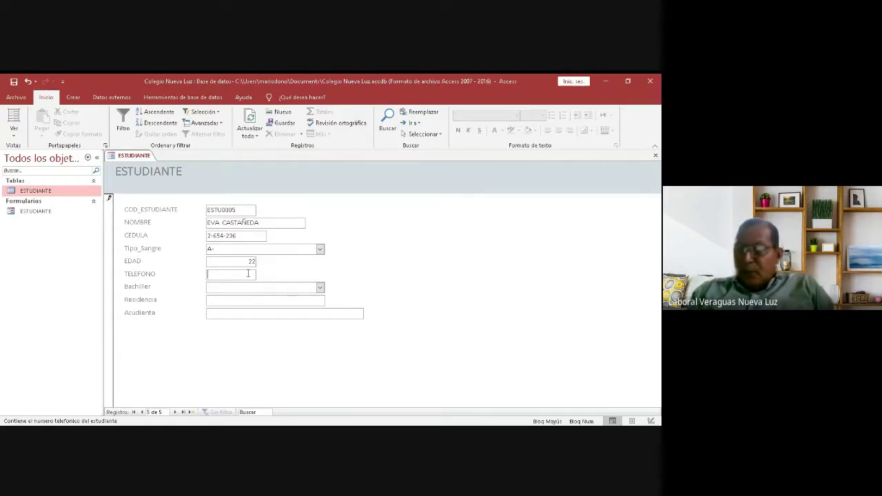
pyautogui.write('6845-2538')
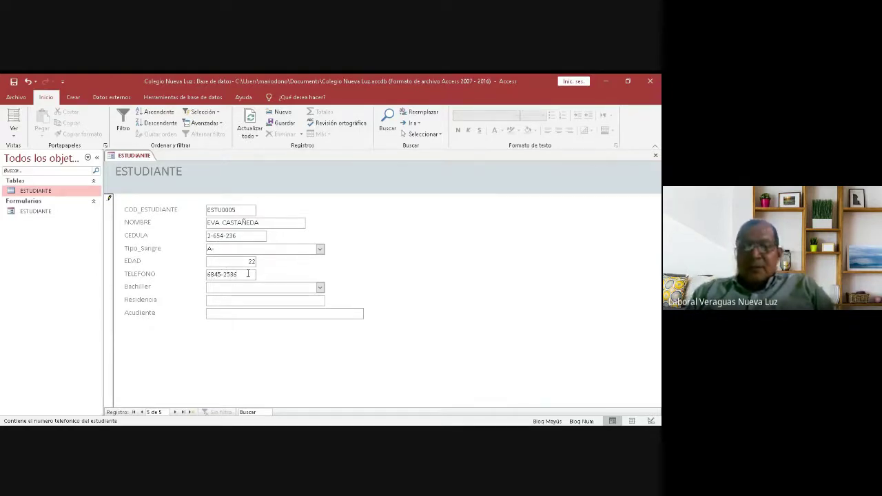
pyautogui.click(320, 288)
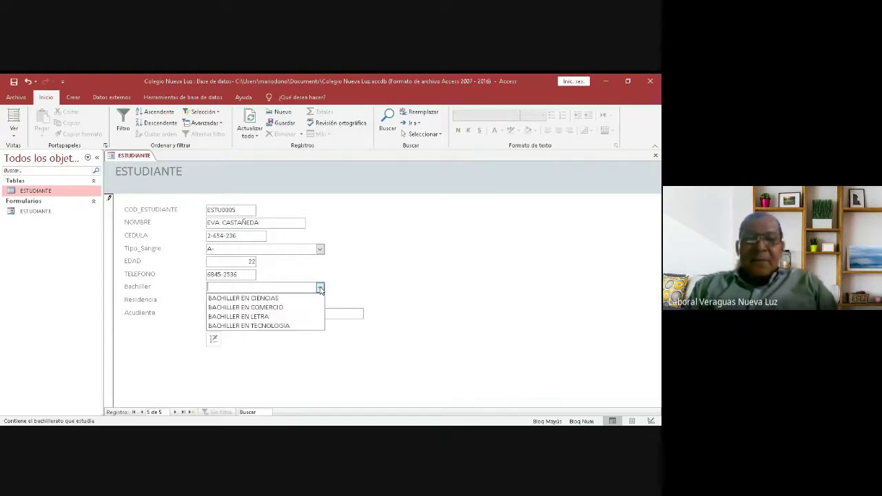
pyautogui.click(301, 298)
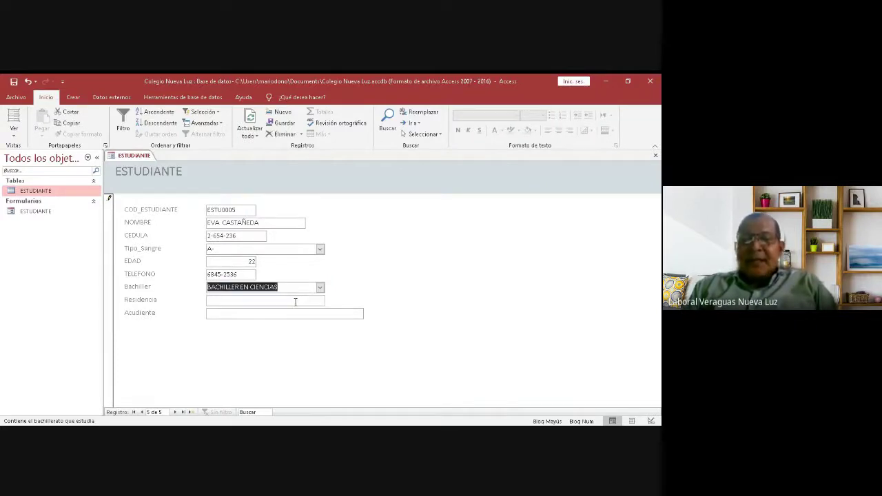
# Step: Type the residence address ending in Aguadulce, Coclé
pyautogui.click(296, 300)
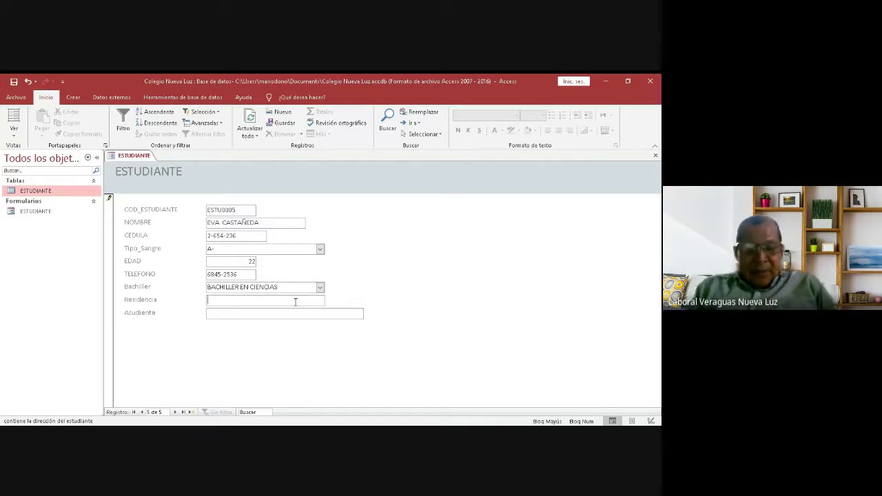
pyautogui.write('EL PERUM')
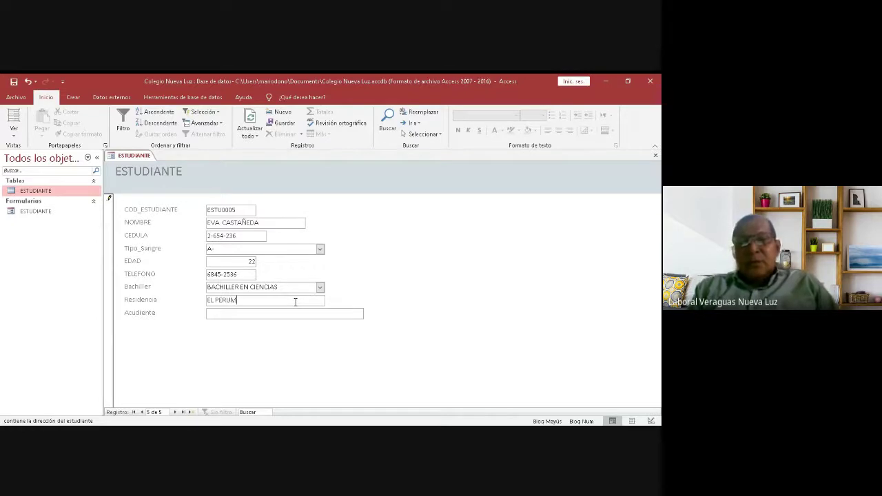
pyautogui.press('BackSpace')
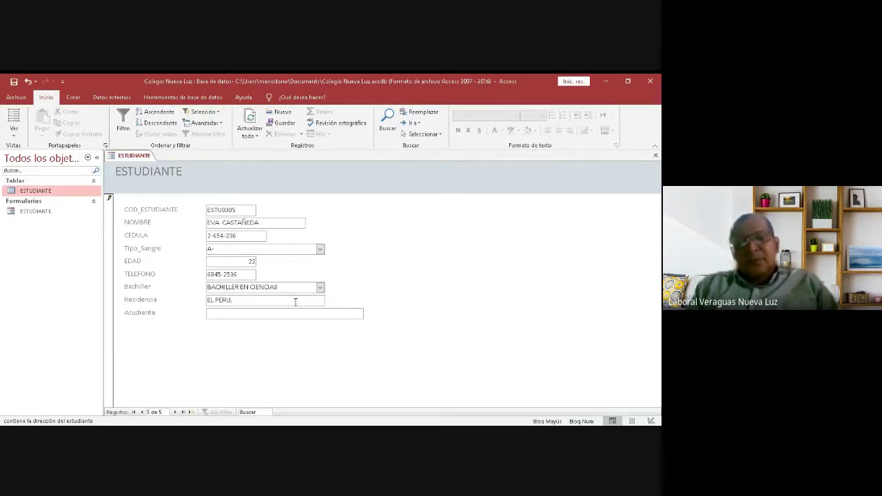
pyautogui.write(', AGUA')
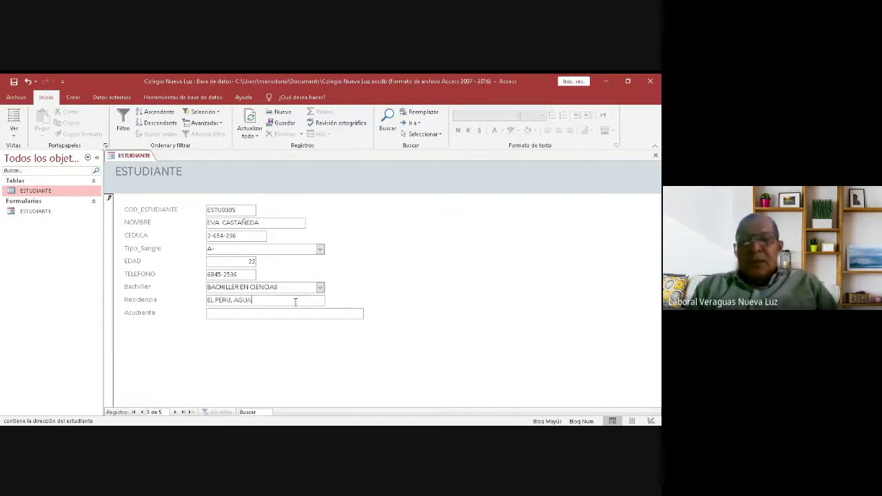
pyautogui.write('DULCE, ')
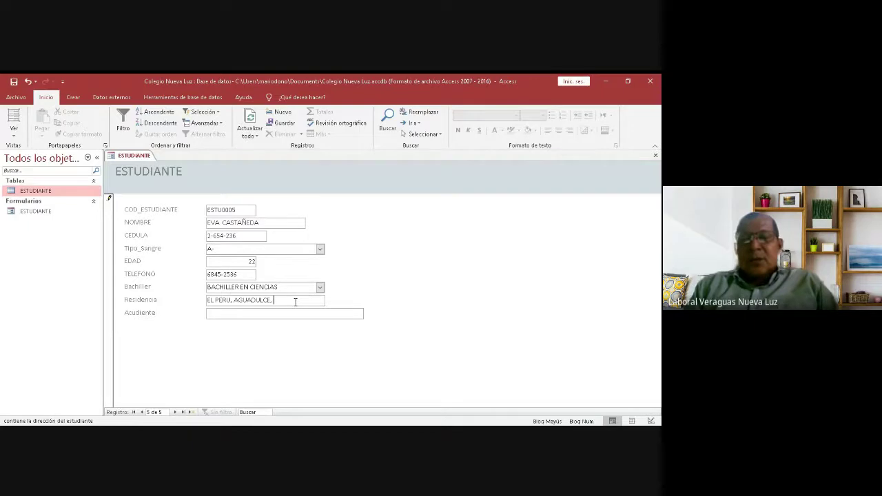
pyautogui.write('COC')
pyautogui.write('LE')
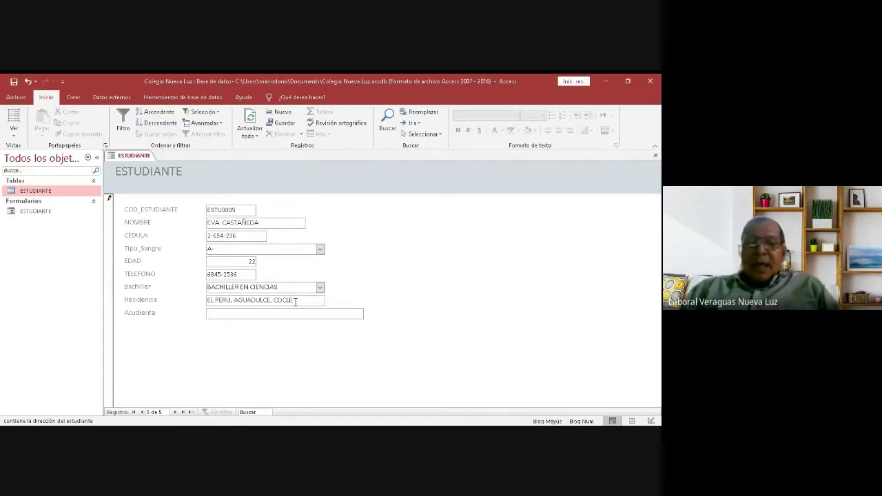
# Step: Enter the guardian's name marked (MADRE) with her phone, then save record 5
pyautogui.click(261, 316)
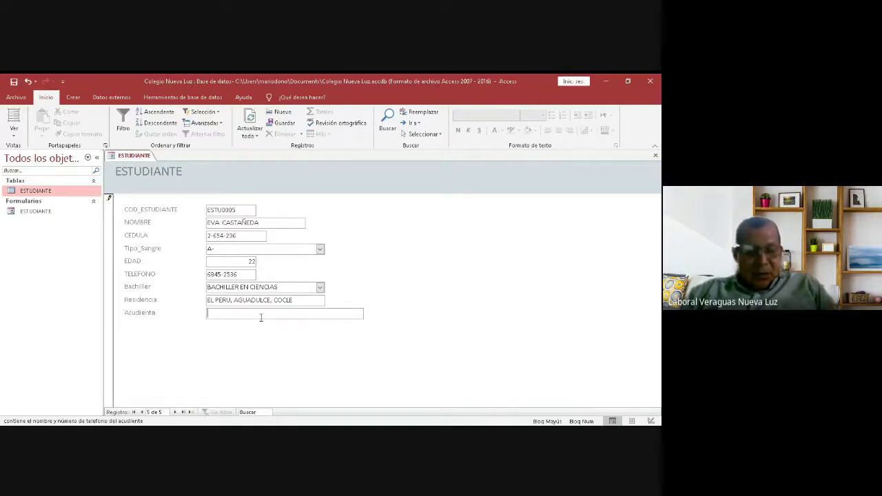
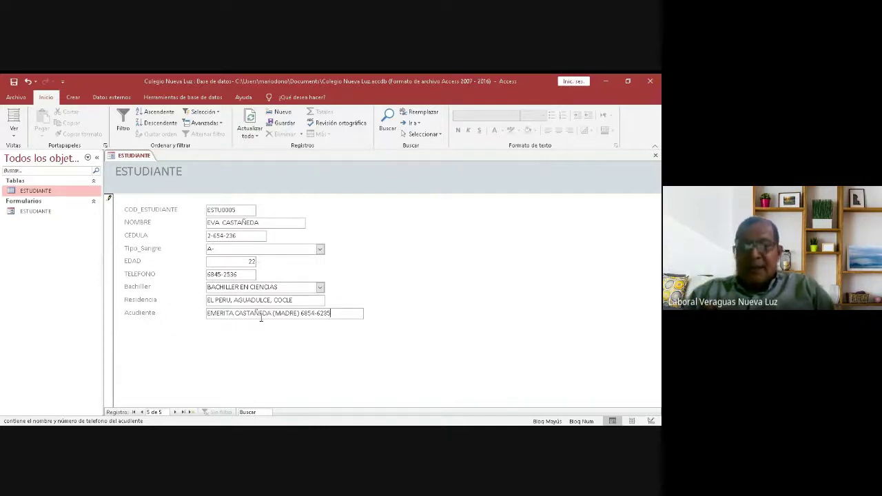
pyautogui.press('Tab')
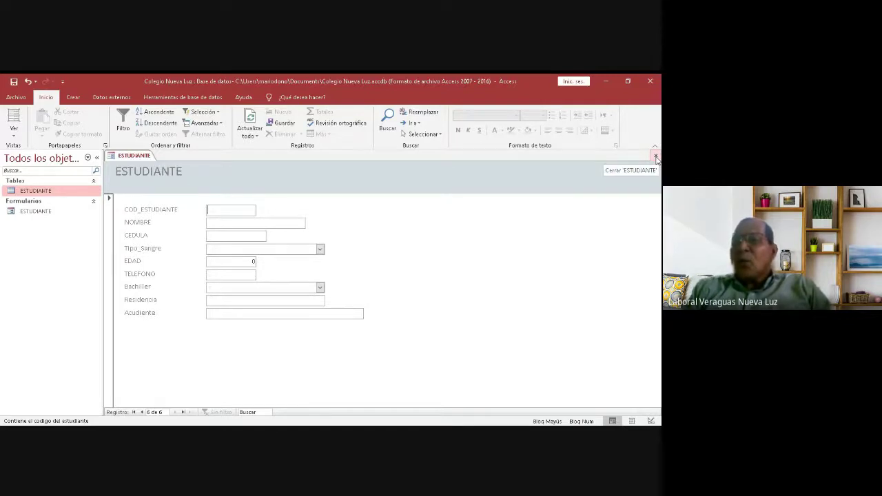
# Step: Close the form and open the ESTUDIANTE datasheet to review the five records
pyautogui.click(656, 158)
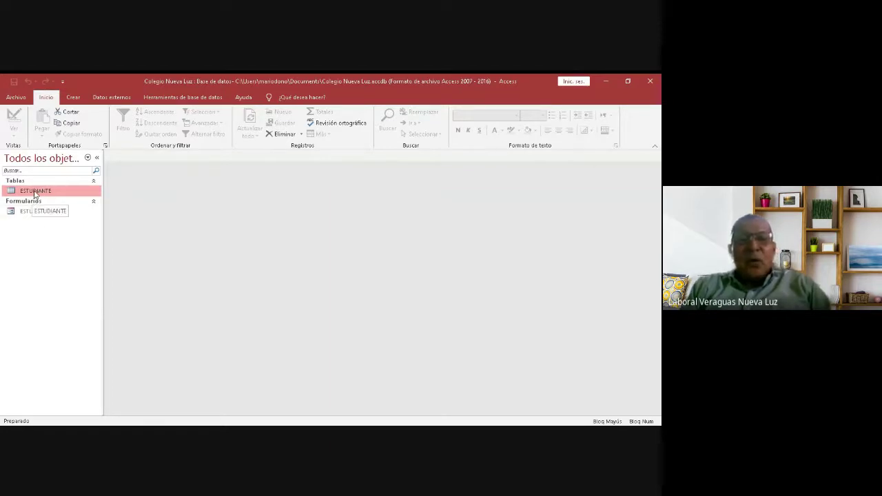
pyautogui.doubleClick(34, 191)
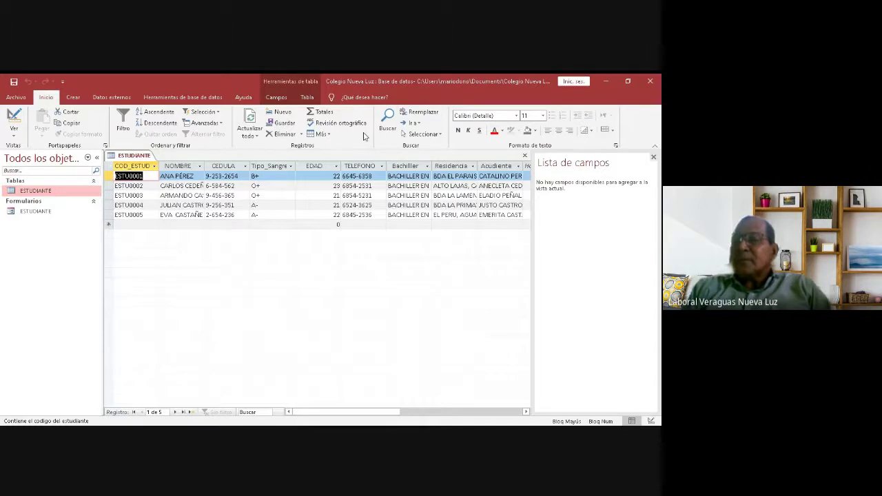
pyautogui.click(654, 157)
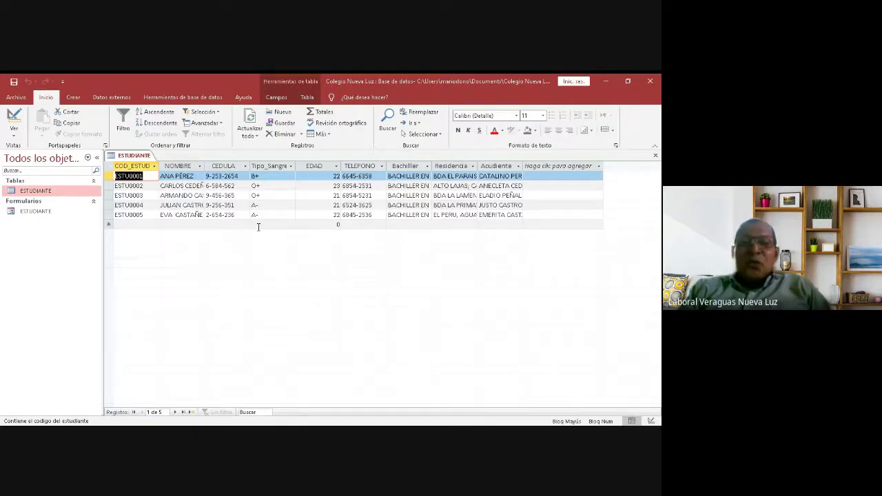
pyautogui.click(143, 224)
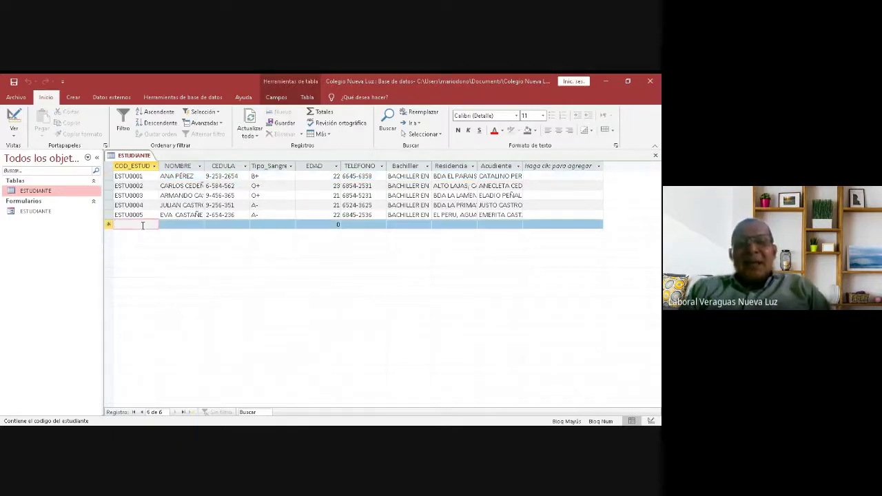
pyautogui.click(171, 225)
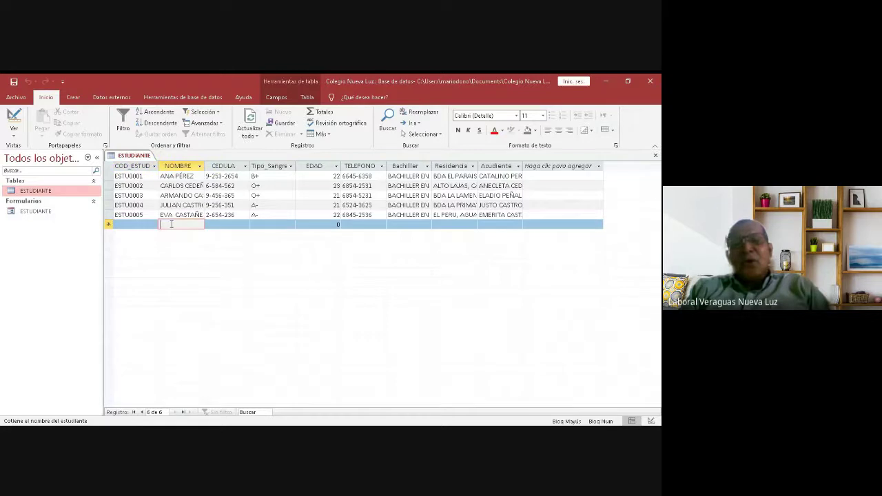
pyautogui.click(216, 224)
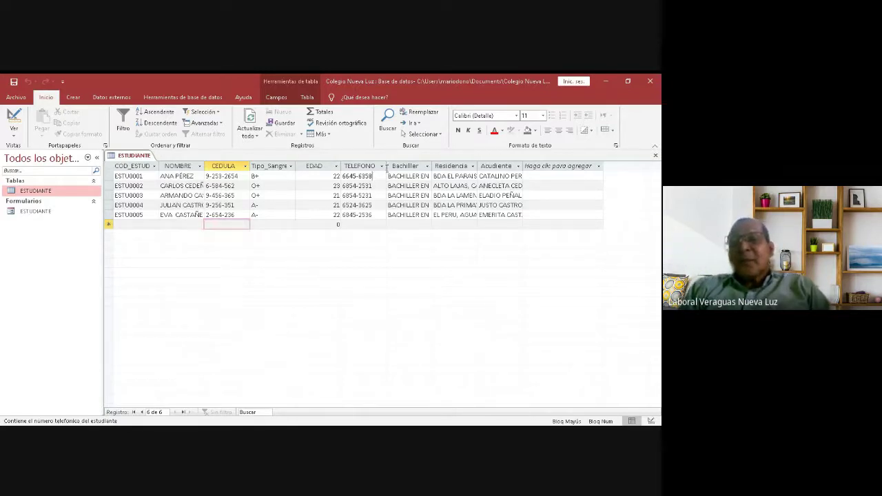
pyautogui.click(383, 177)
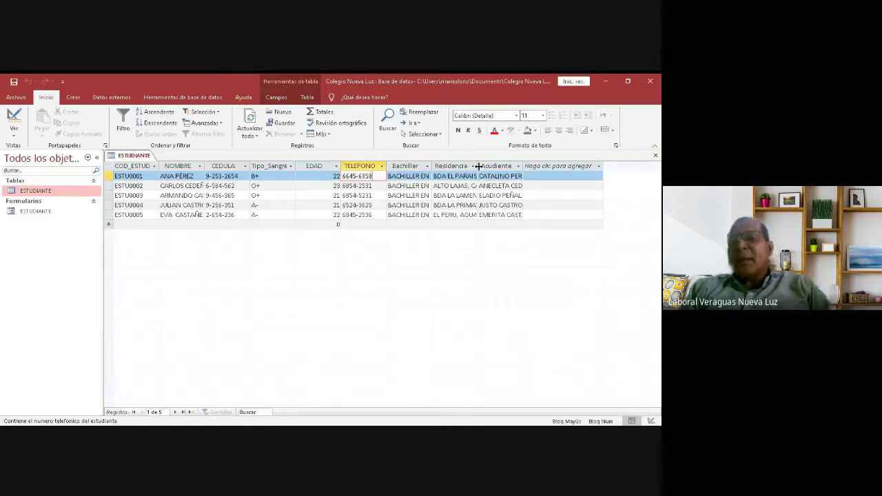
# Step: Widen the Residencia, Acudiente and Bachiller columns to show their full text
pyautogui.moveTo(478, 166); pyautogui.dragTo(497, 167)
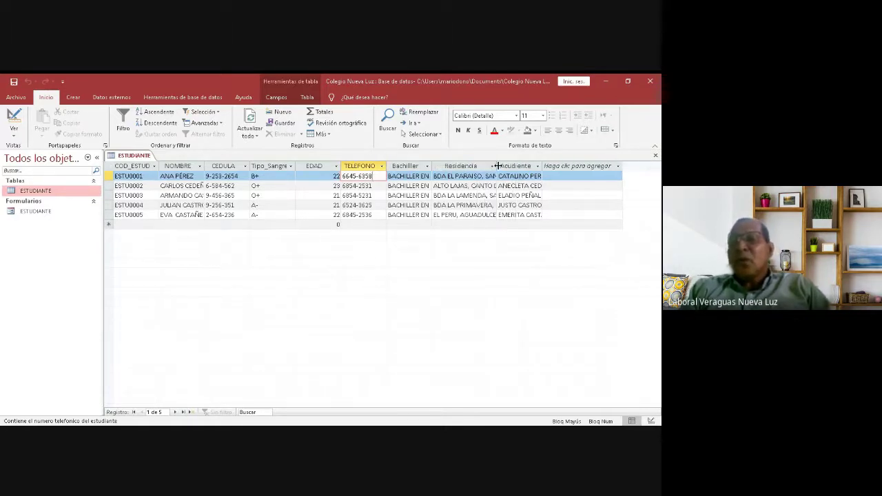
pyautogui.click(538, 167)
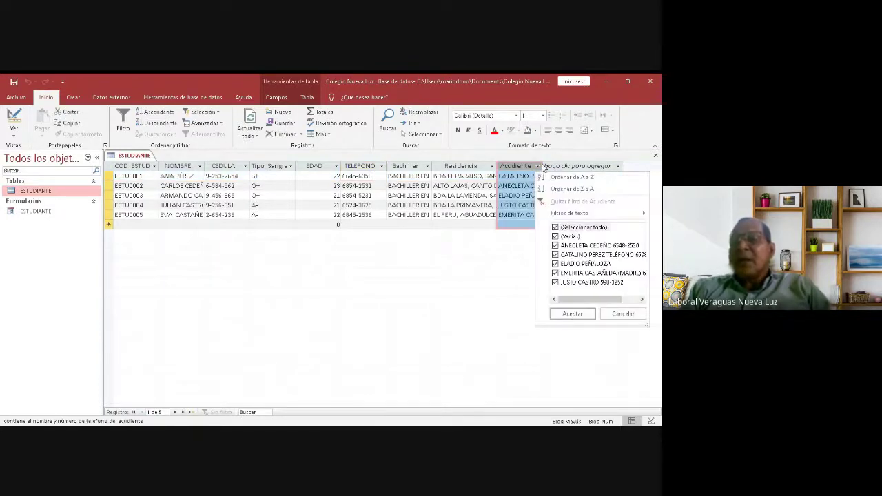
pyautogui.click(541, 167)
pyautogui.moveTo(543, 165); pyautogui.dragTo(591, 161)
pyautogui.click(591, 166)
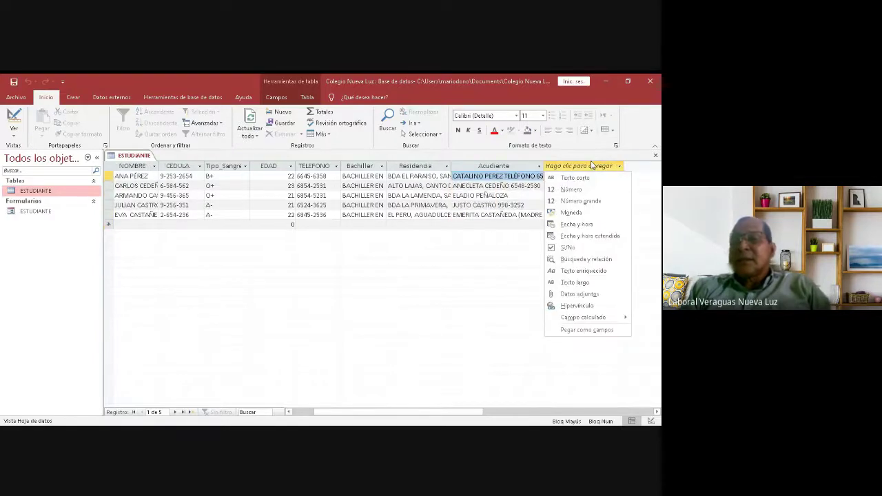
pyautogui.click(445, 304)
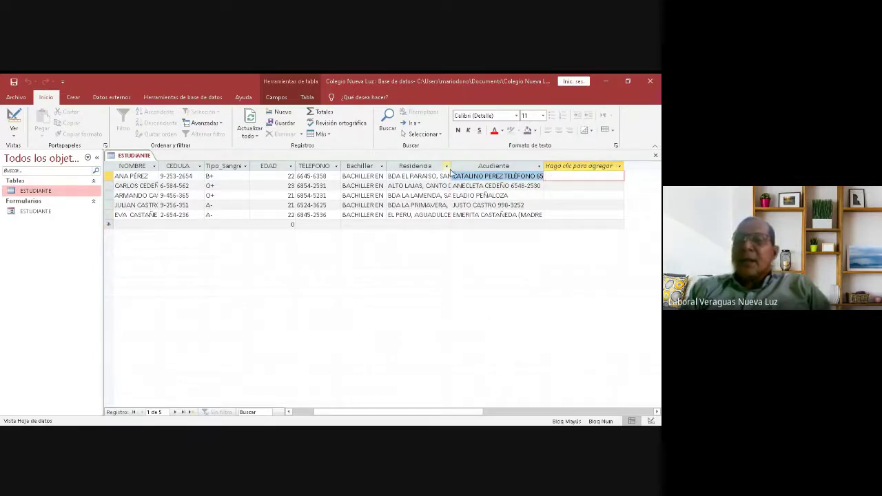
pyautogui.click(447, 166)
pyautogui.click(449, 168)
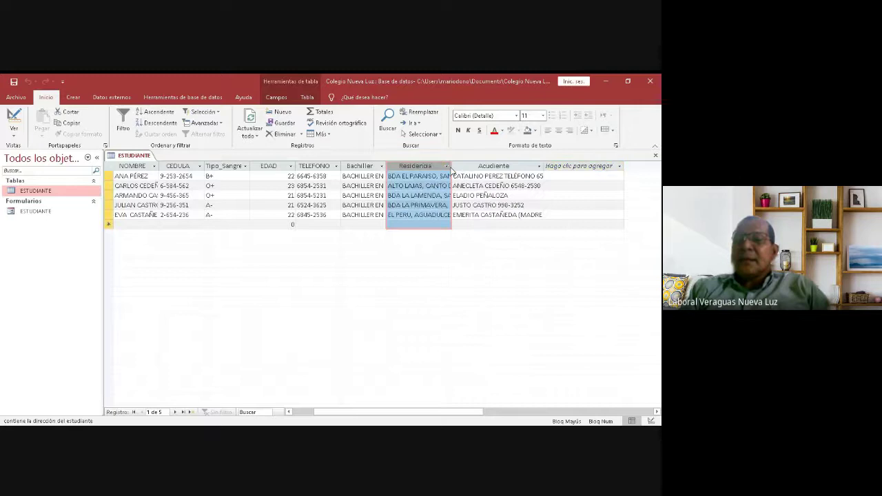
pyautogui.moveTo(451, 166); pyautogui.dragTo(494, 161)
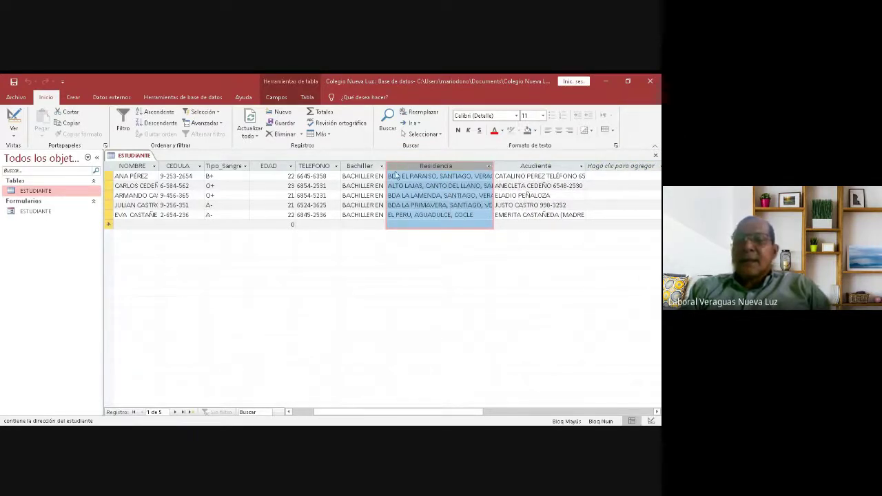
pyautogui.moveTo(387, 167); pyautogui.dragTo(424, 161)
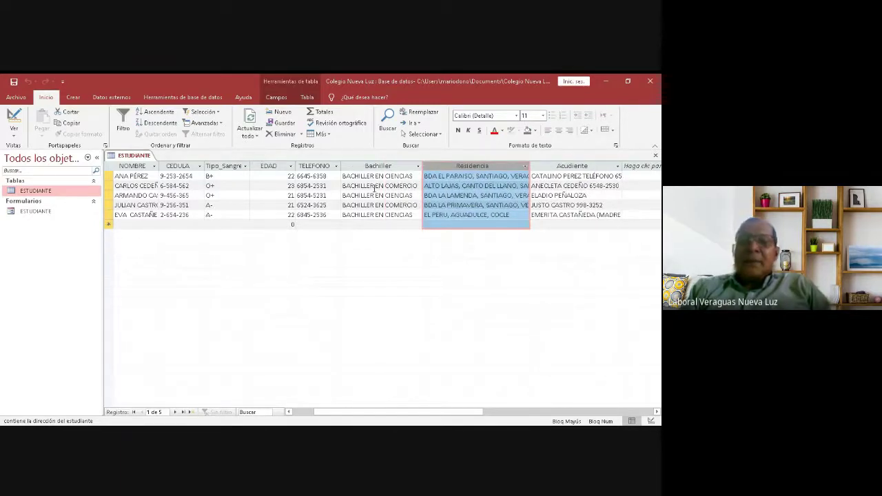
# Step: Narrow the EDAD and TELEFONO columns, widen Residencia further, and adjust CEDULA
pyautogui.moveTo(295, 166); pyautogui.dragTo(285, 167)
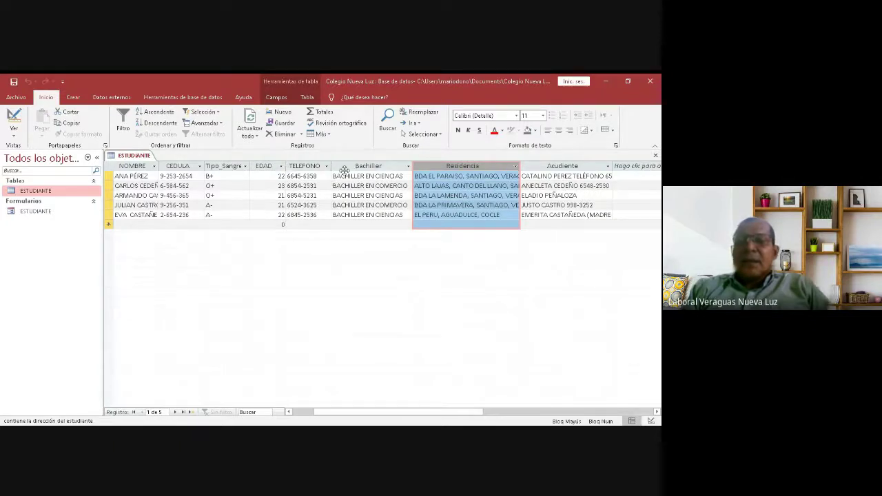
pyautogui.moveTo(330, 166); pyautogui.dragTo(328, 164)
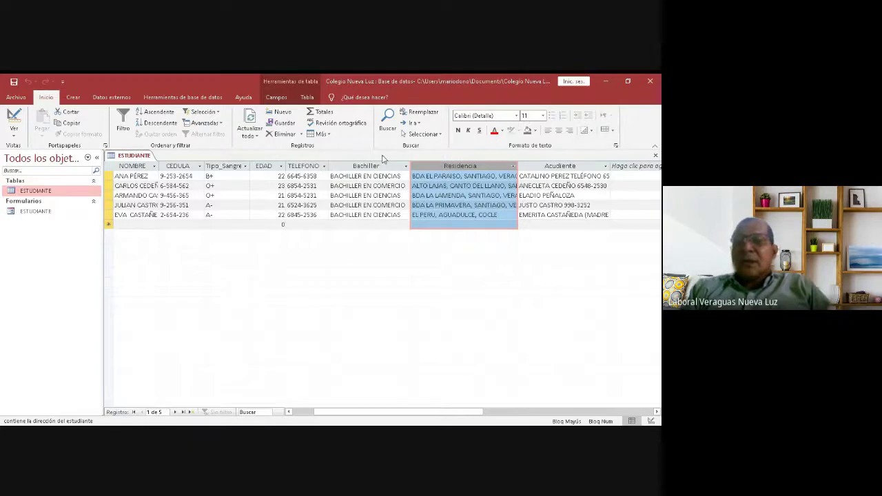
pyautogui.click(518, 169)
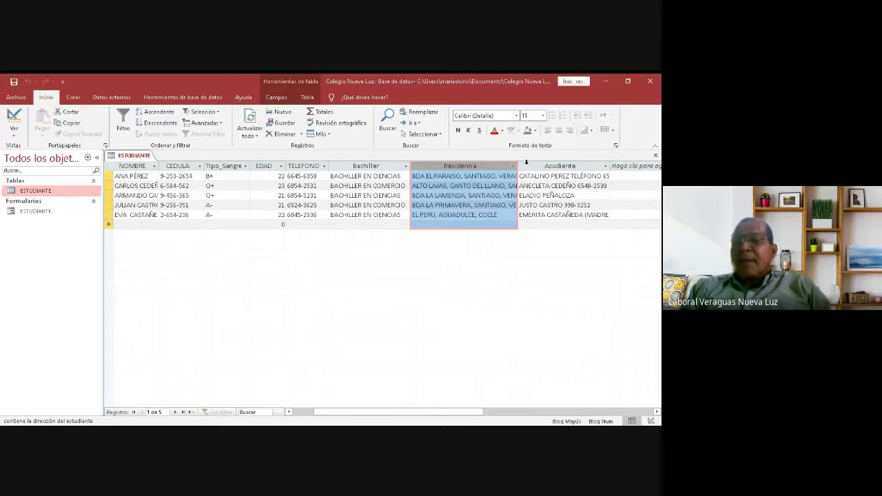
pyautogui.click(517, 167)
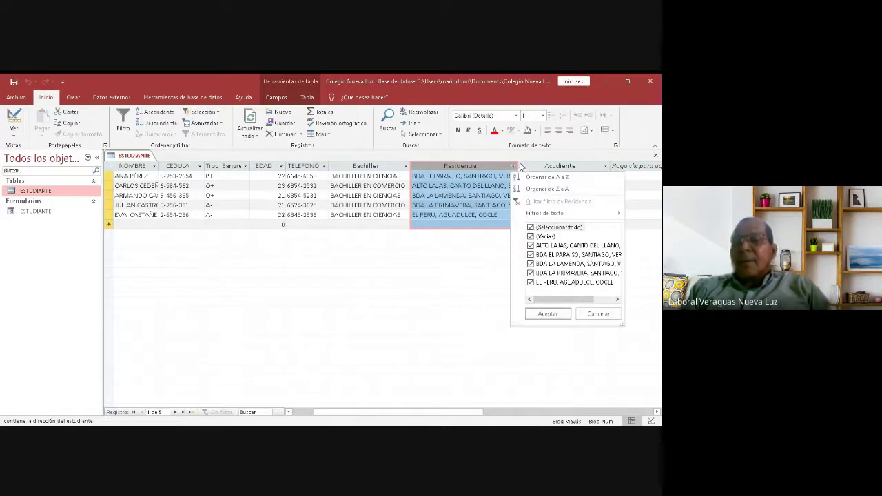
pyautogui.click(518, 167)
pyautogui.moveTo(517, 165); pyautogui.dragTo(544, 165)
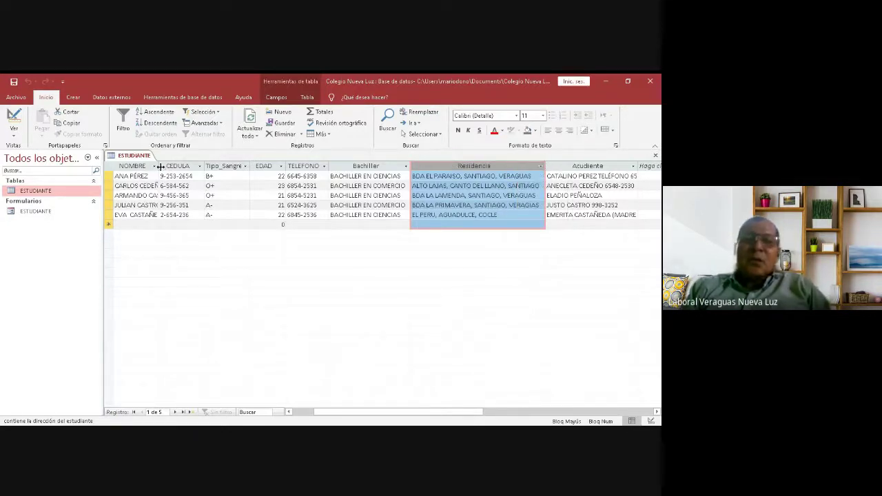
pyautogui.moveTo(201, 165); pyautogui.dragTo(188, 164)
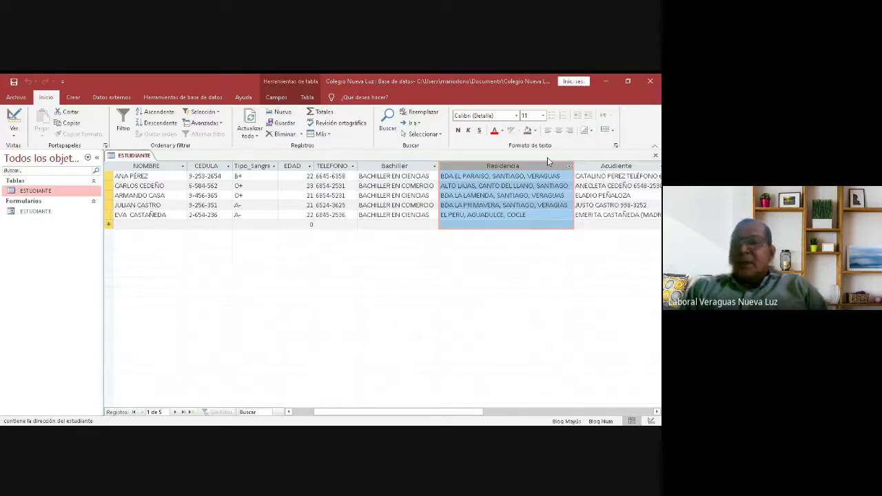
# Step: Close the ESTUDIANTE table saving its layout changes, then go to the Crear tab
pyautogui.click(655, 156)
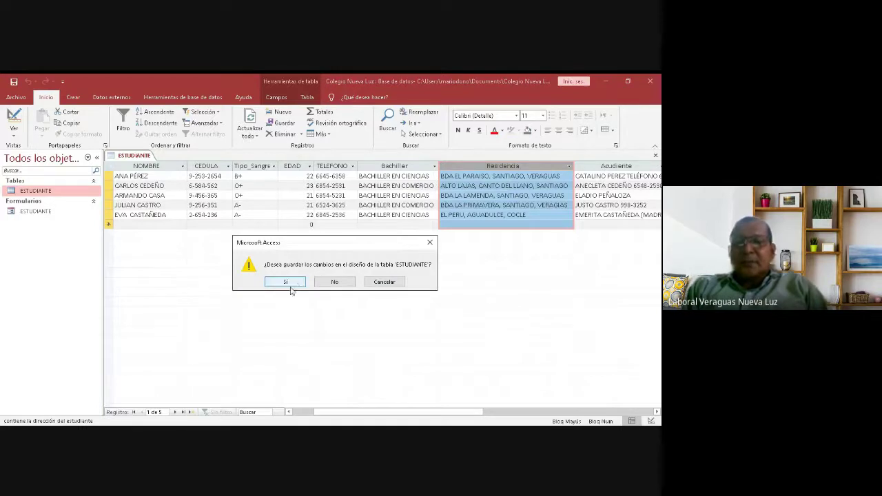
pyautogui.click(286, 282)
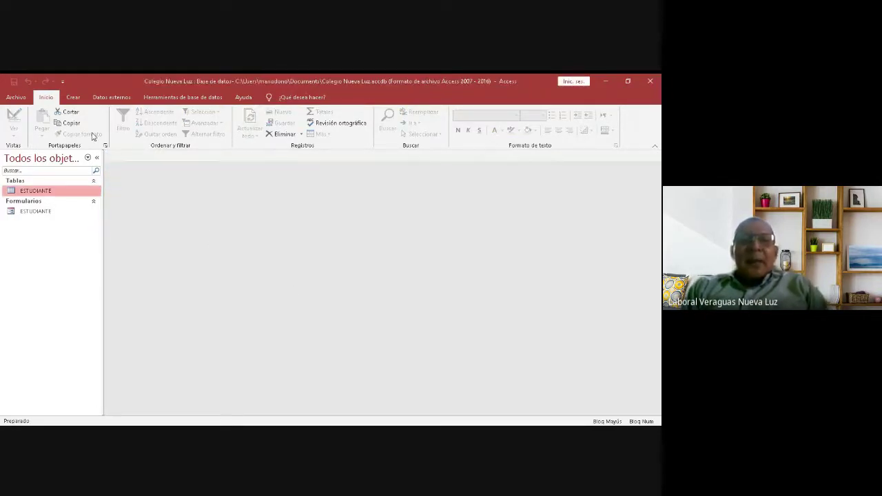
pyautogui.click(74, 100)
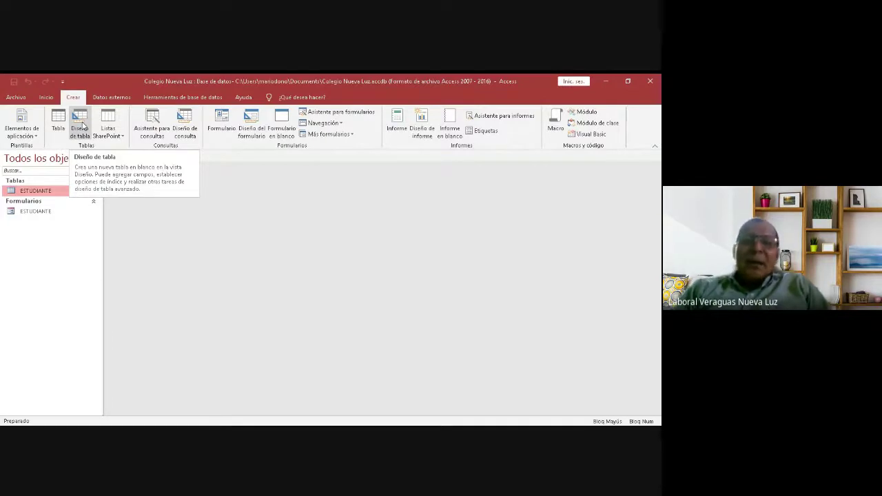
# Step: Start a new table in Design view with a first field COD_PROF of type Texto corto
pyautogui.click(80, 126)
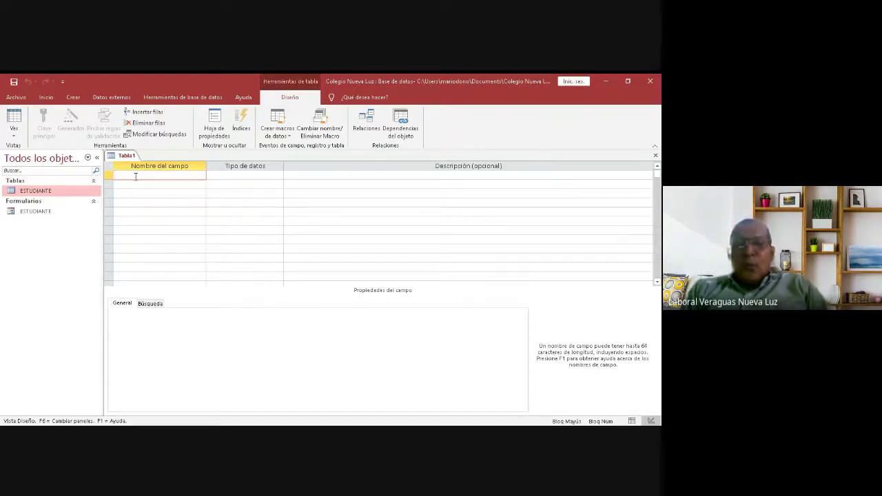
pyautogui.write('COD')
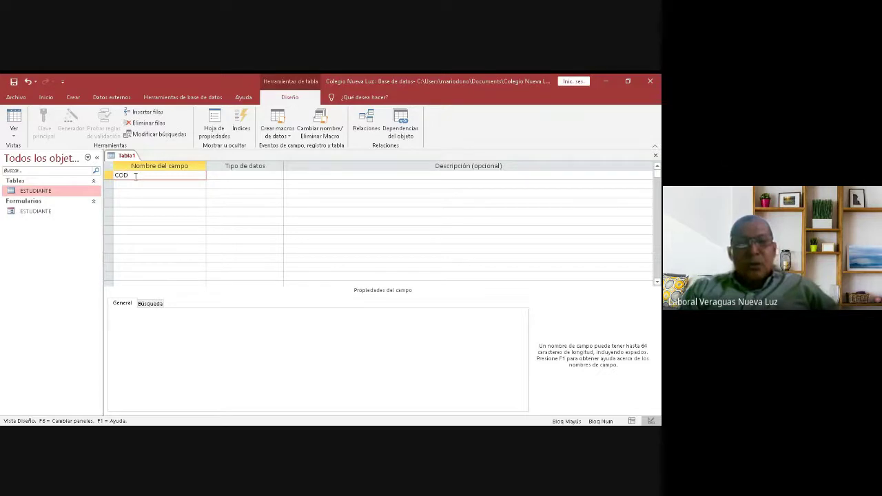
pyautogui.write('_PROF')
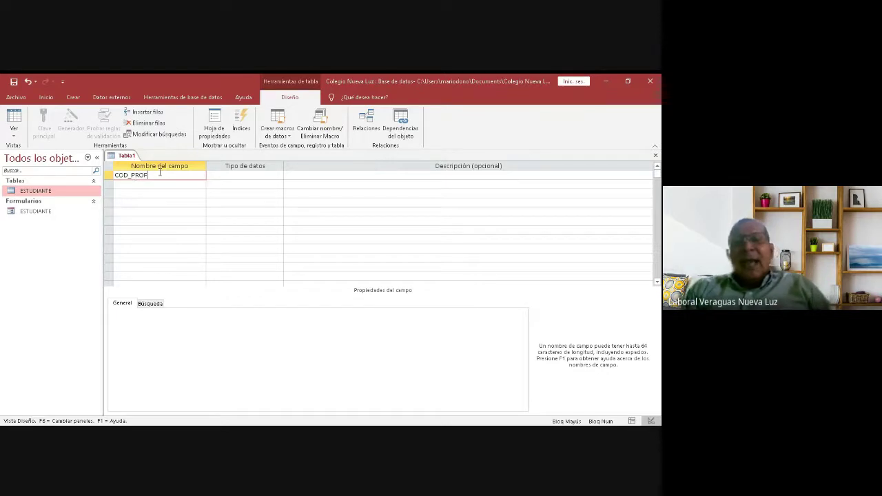
pyautogui.click(242, 175)
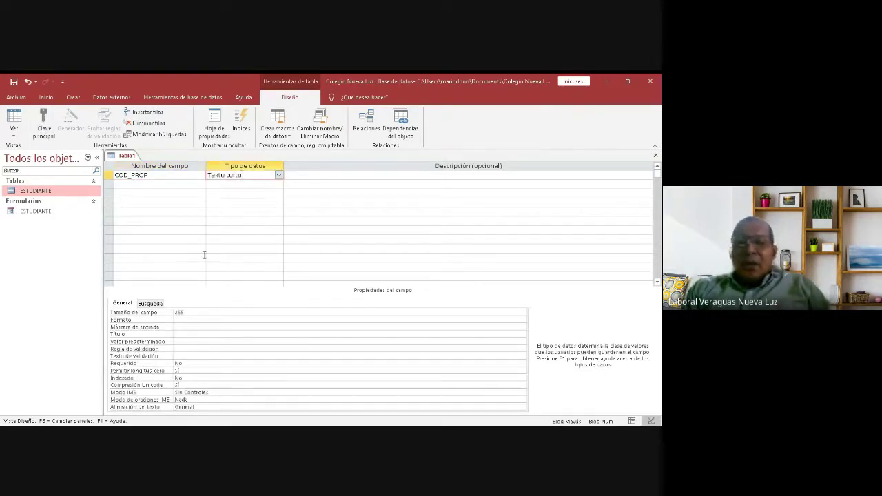
# Step: Step down through the empty field rows below, then reselect the COD_PROF row
pyautogui.click(146, 186)
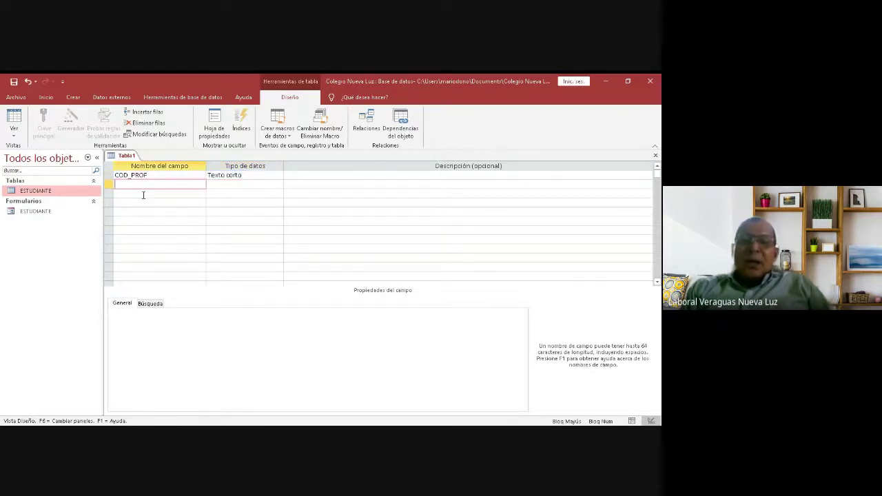
pyautogui.click(142, 194)
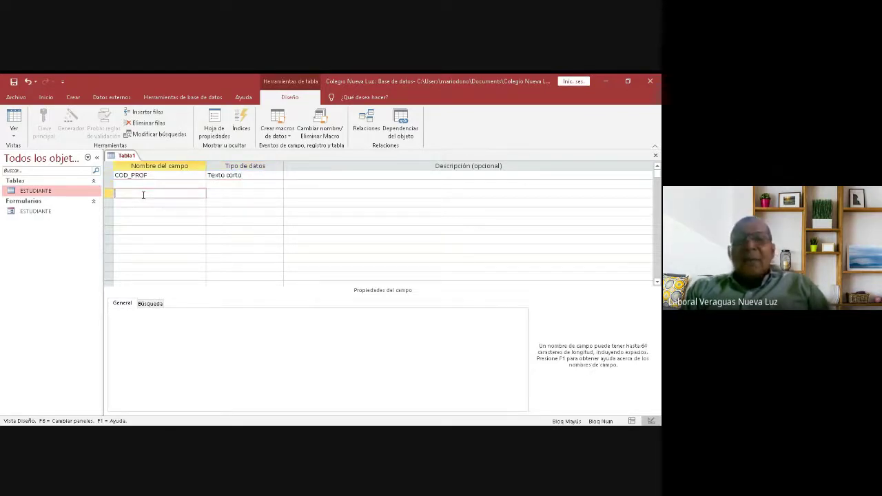
pyautogui.click(137, 204)
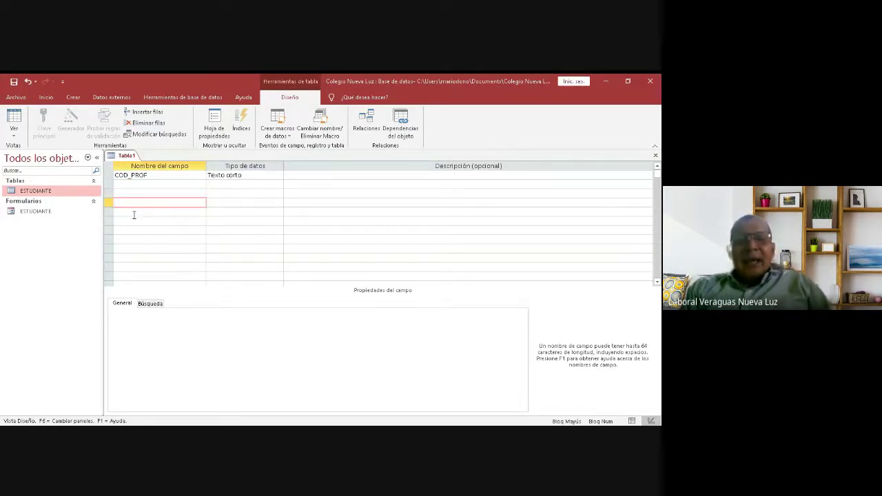
pyautogui.press('Up')
pyautogui.press('Up')
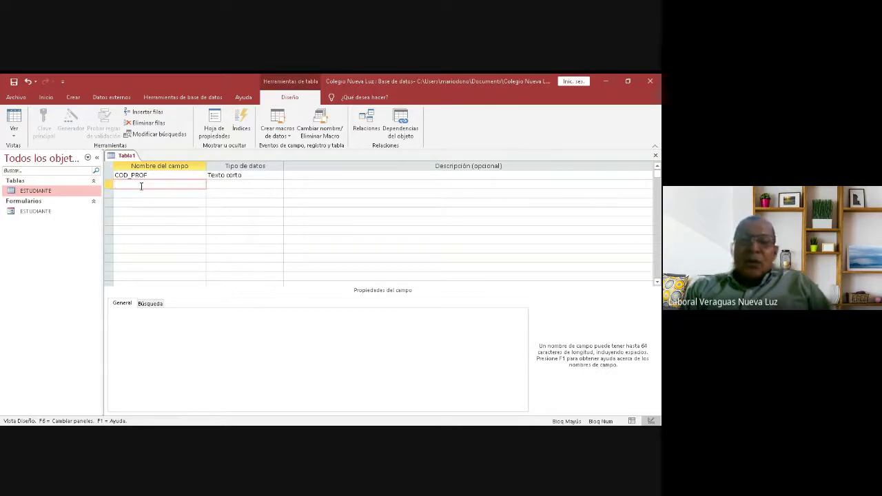
pyautogui.click(140, 194)
pyautogui.click(139, 203)
pyautogui.click(137, 211)
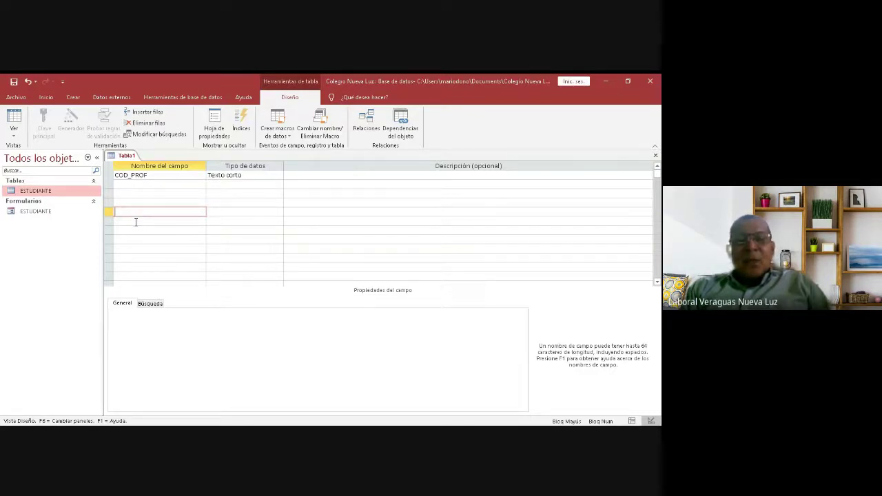
pyautogui.click(136, 221)
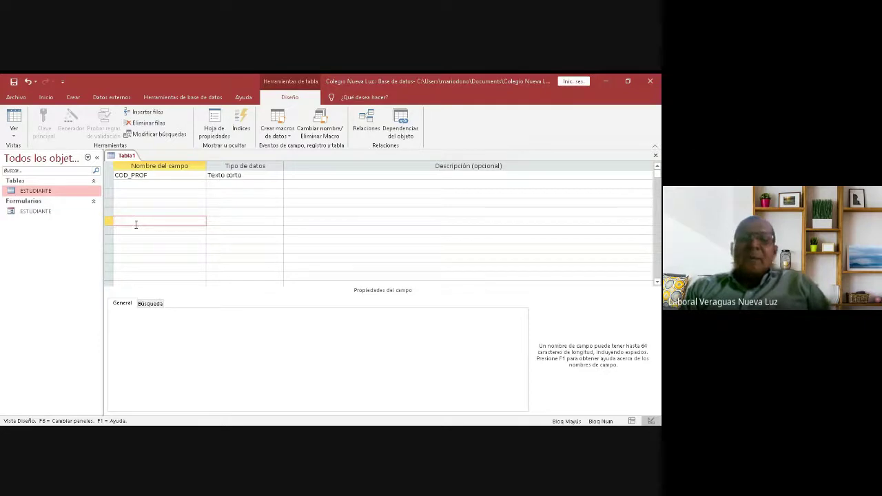
pyautogui.click(134, 230)
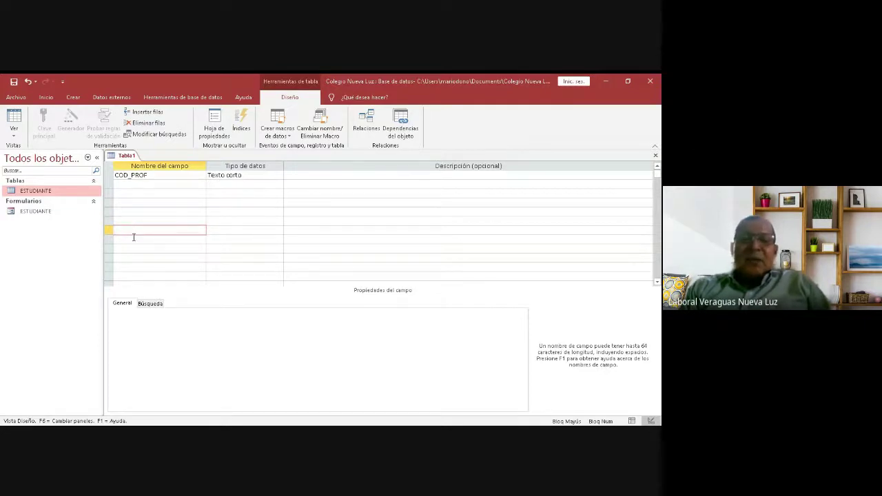
pyautogui.click(133, 239)
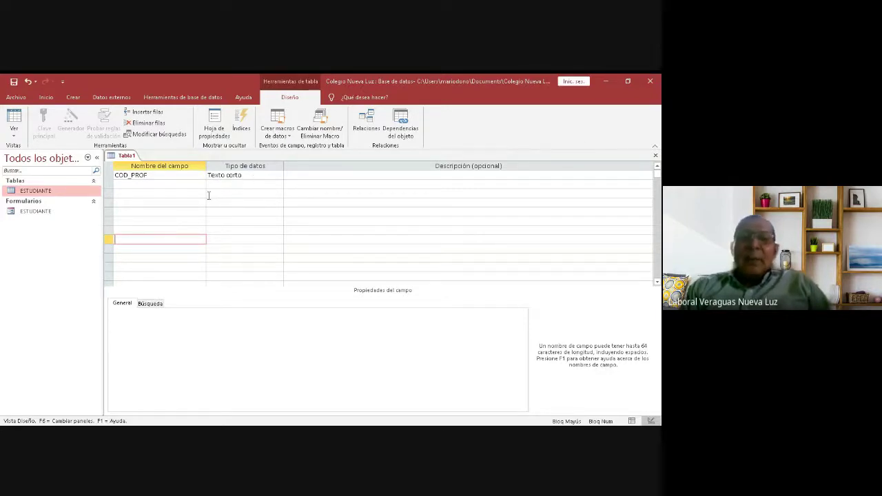
pyautogui.click(150, 176)
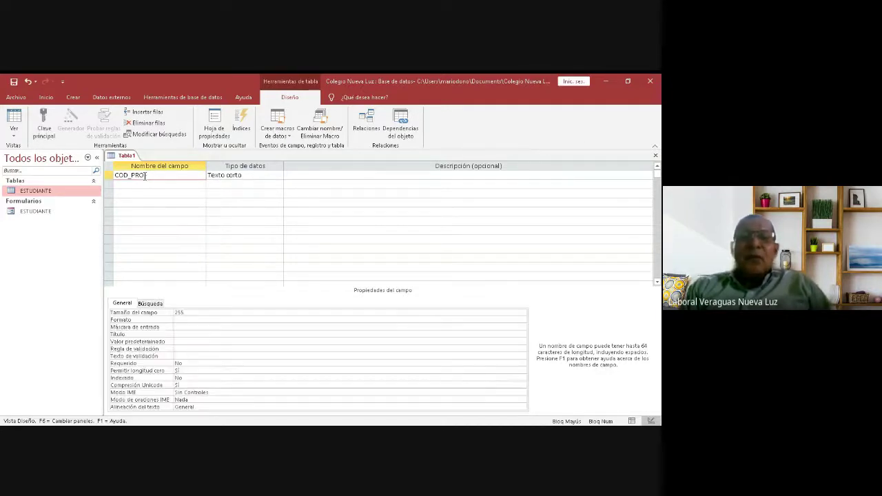
# Step: Mark COD_PROF as primary key, confirm Texto corto, then close Tabla1 choosing No to saving
pyautogui.click(41, 130)
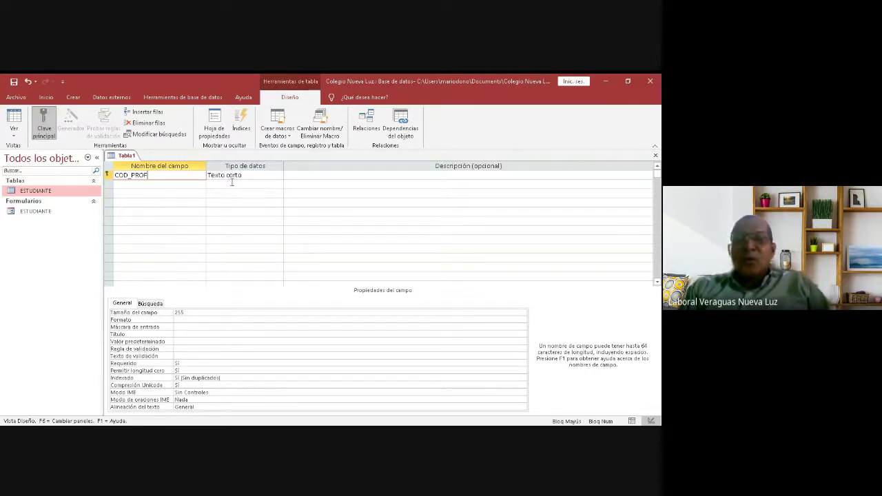
pyautogui.click(261, 175)
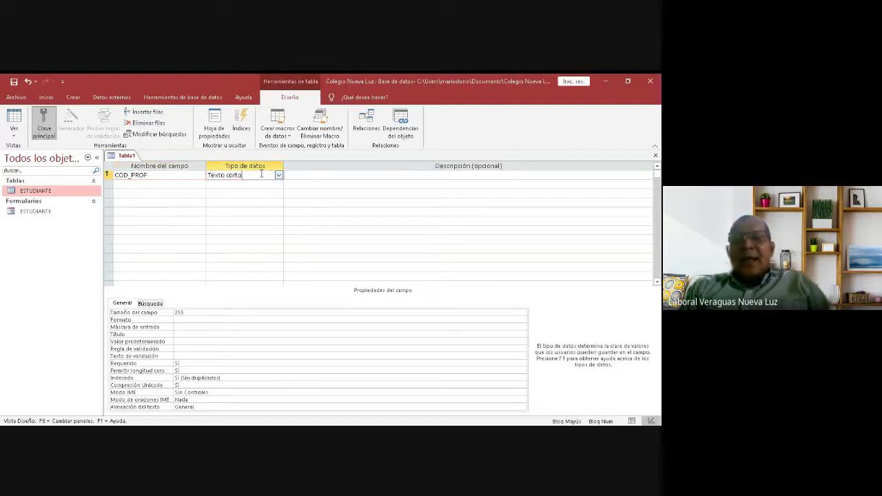
pyautogui.click(279, 177)
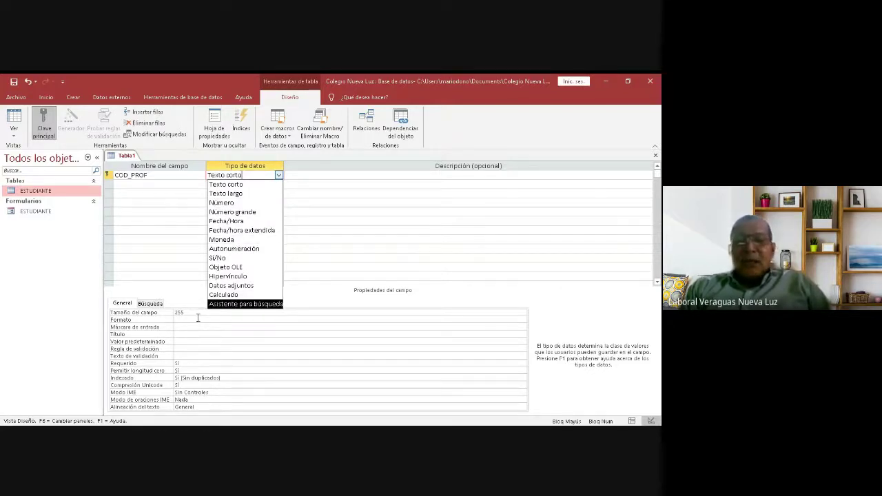
pyautogui.click(314, 248)
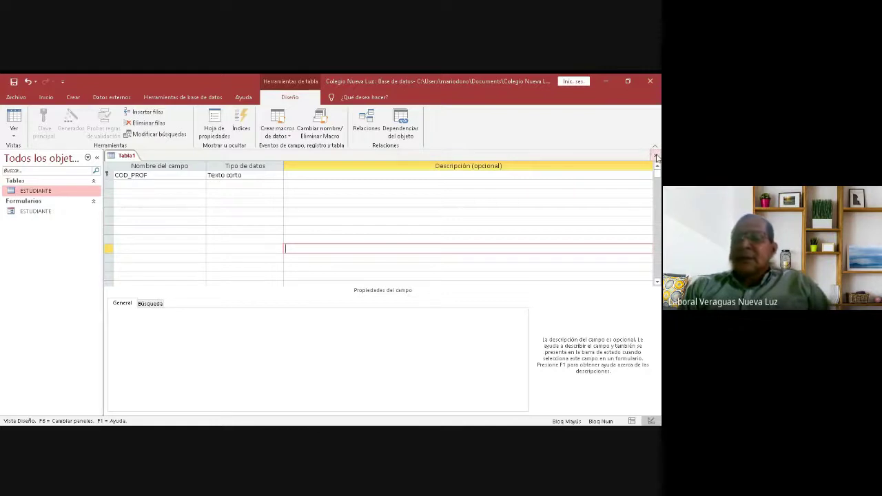
pyautogui.click(656, 156)
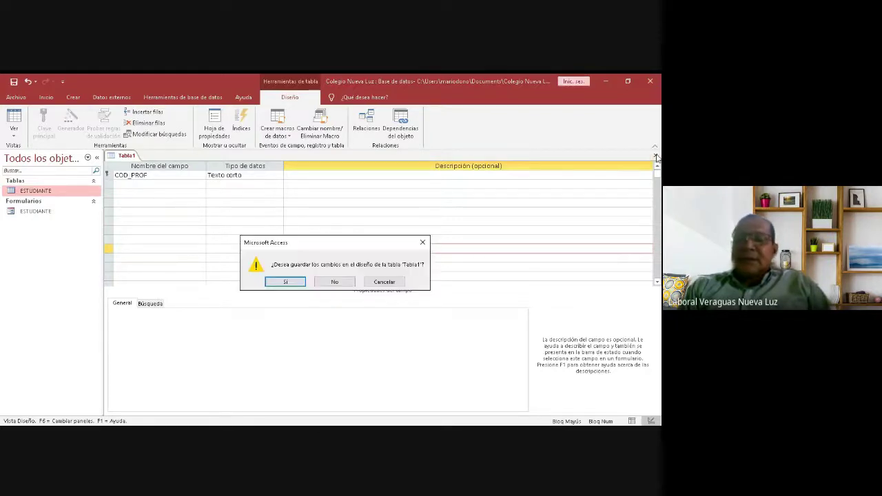
pyautogui.click(329, 283)
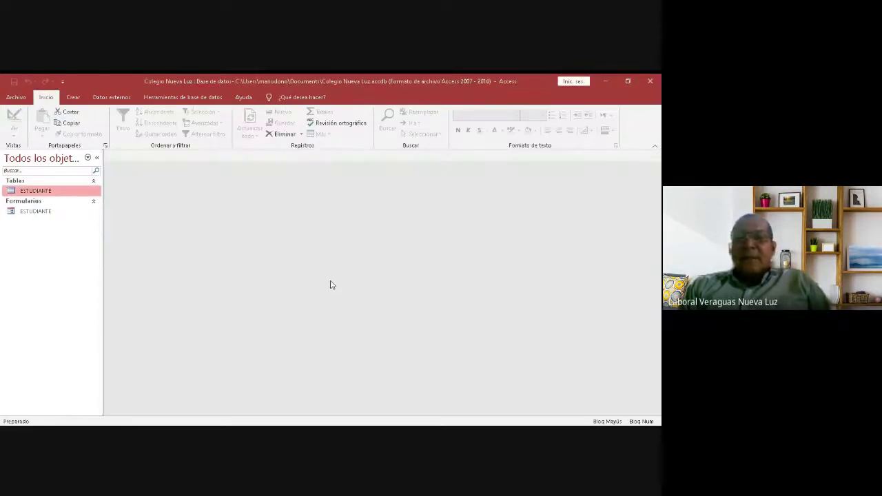